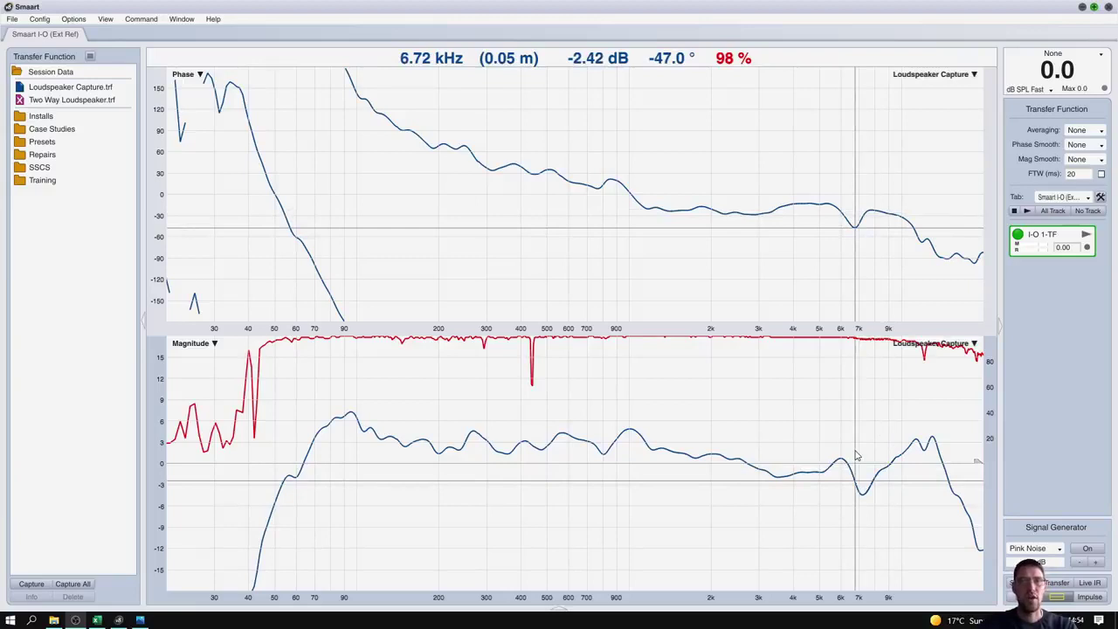
# - Compare the Freq Resp.jpg spec chart in Photos with Smaart's traces, then open the Start app list
pyautogui.click(139, 620)
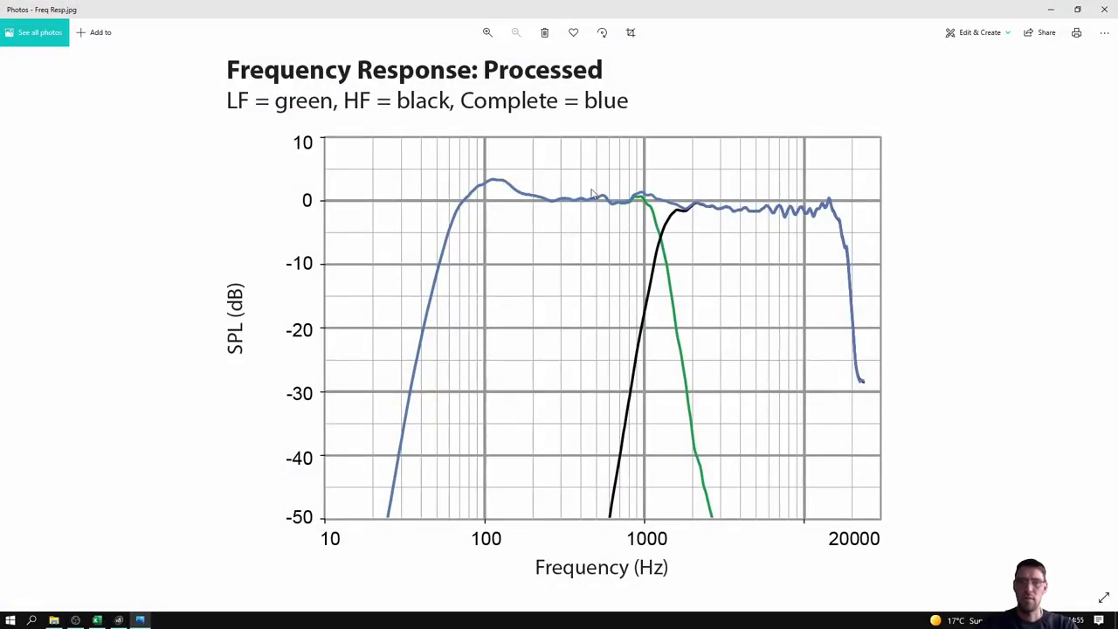
pyautogui.click(125, 622)
pyautogui.click(125, 622)
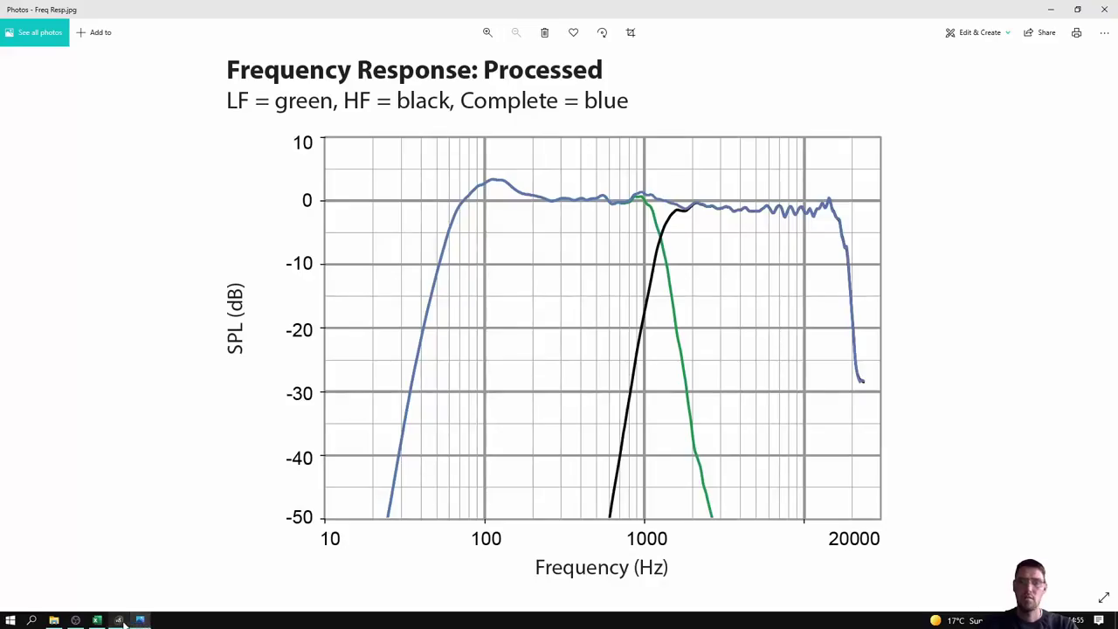
pyautogui.click(125, 622)
pyautogui.click(141, 623)
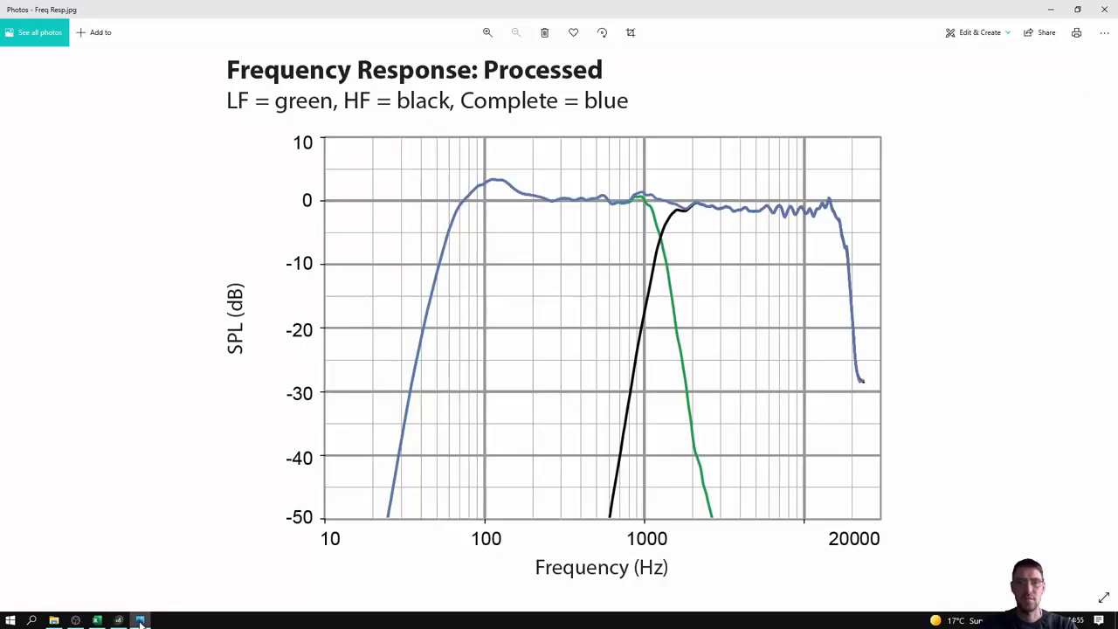
pyautogui.click(130, 619)
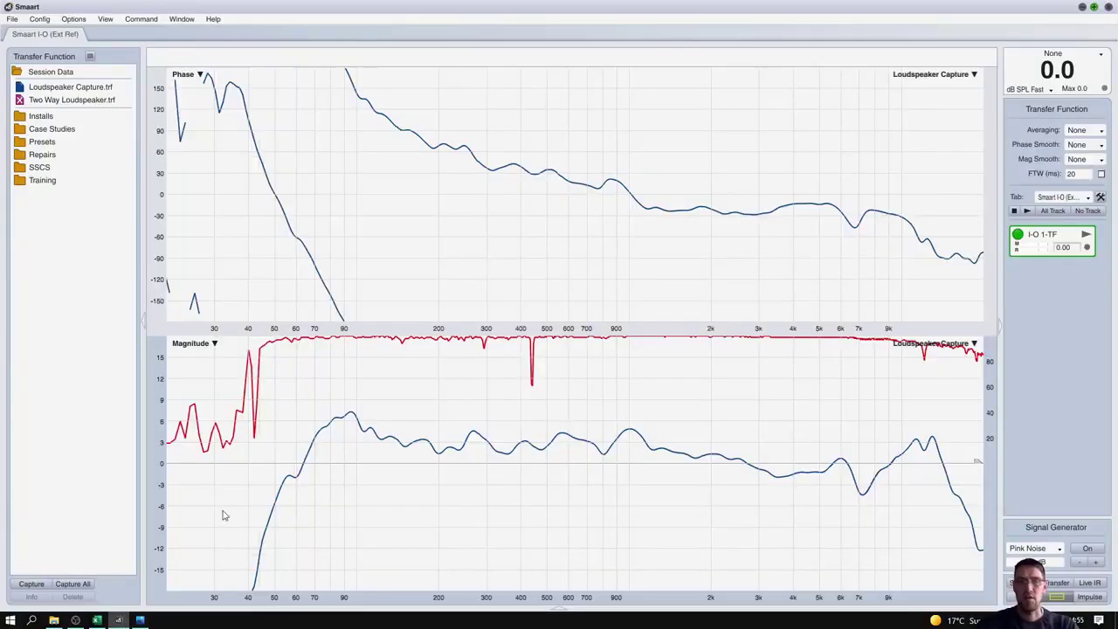
pyautogui.press('super')
pyautogui.scroll(-15, 85, 509)
# - Launch VituixCAD2 from the VituixCAD folder in the Start app list
pyautogui.scroll(-10, 95, 510)
pyautogui.click(93, 499)
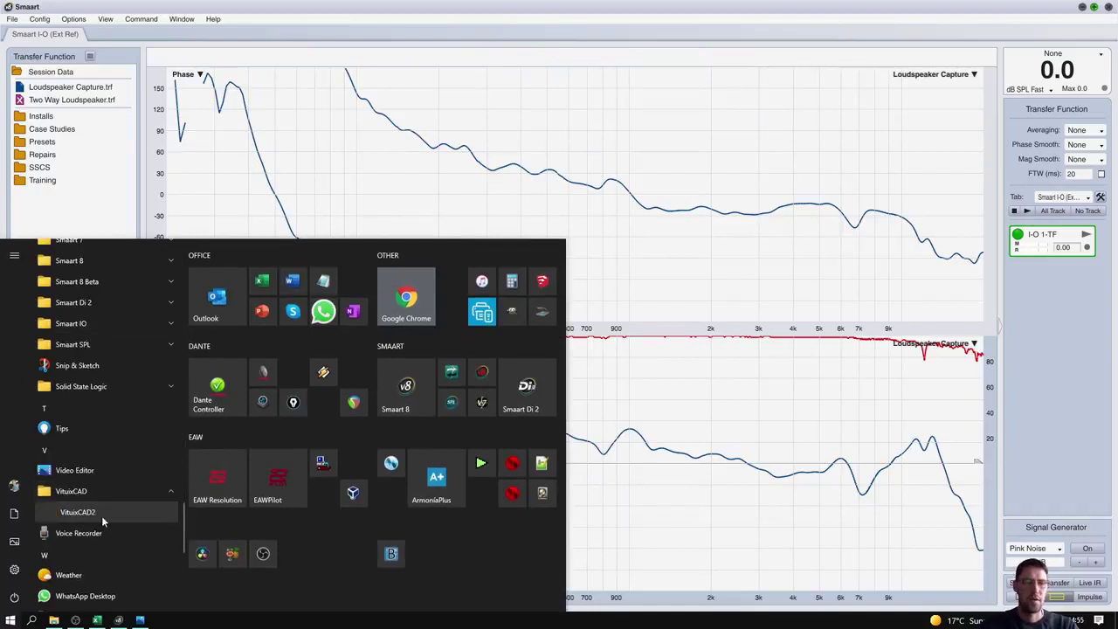
pyautogui.click(126, 521)
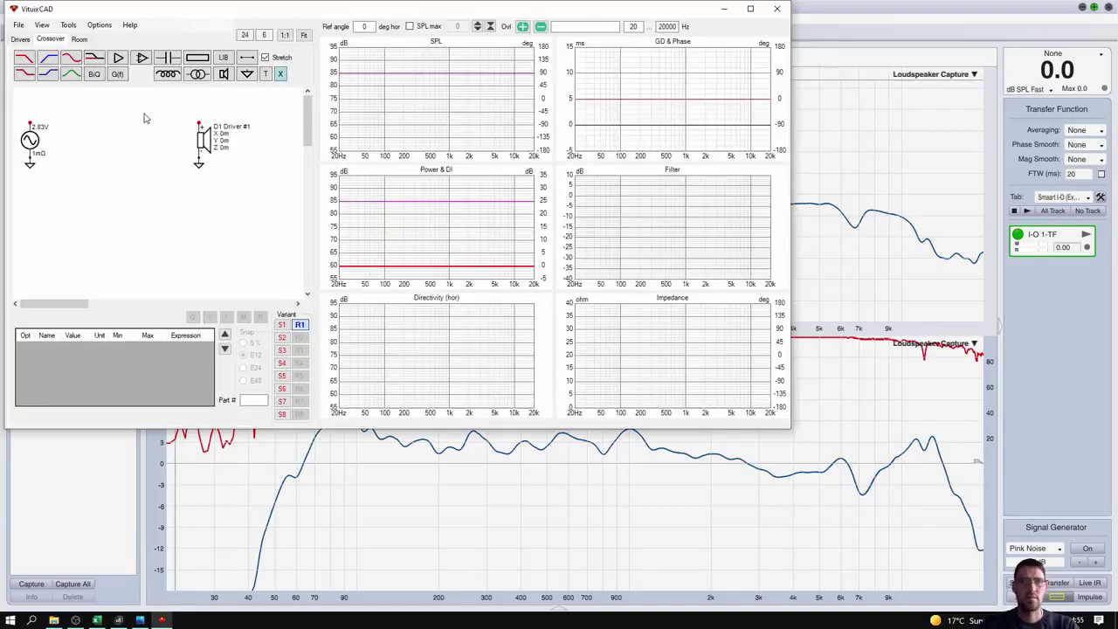
# - Open the SPL Trace tool from VituixCAD's Tools menu
pyautogui.click(68, 24)
pyautogui.click(69, 25)
pyautogui.click(68, 25)
pyautogui.click(86, 89)
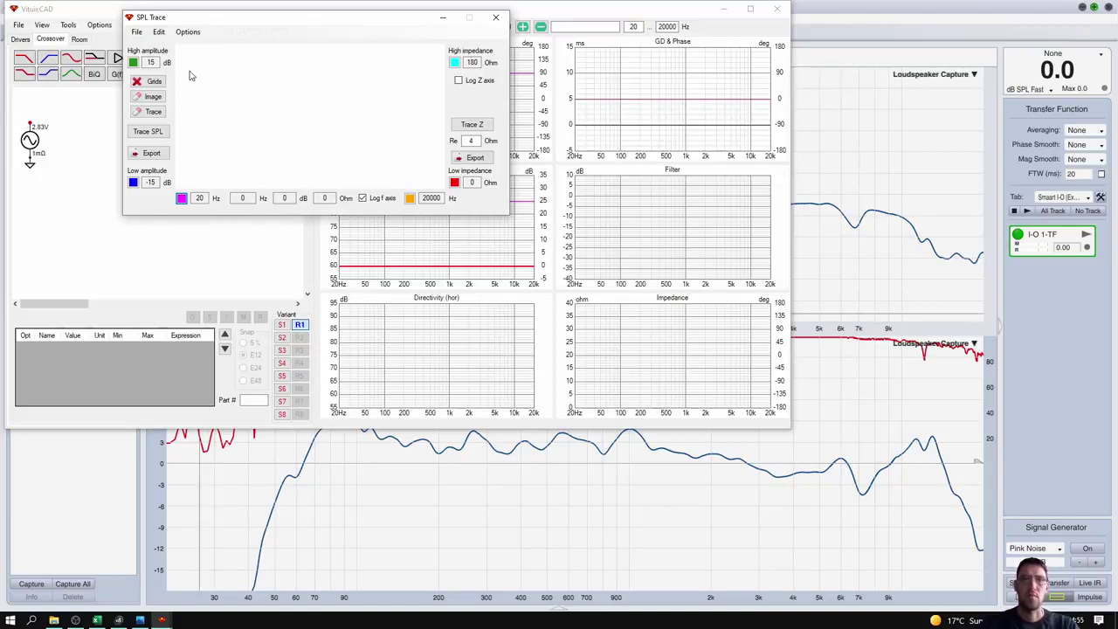
# - Load Freq Resp.jpg into SPL Trace through Open image, filtering the file list to JPG files
pyautogui.click(159, 32)
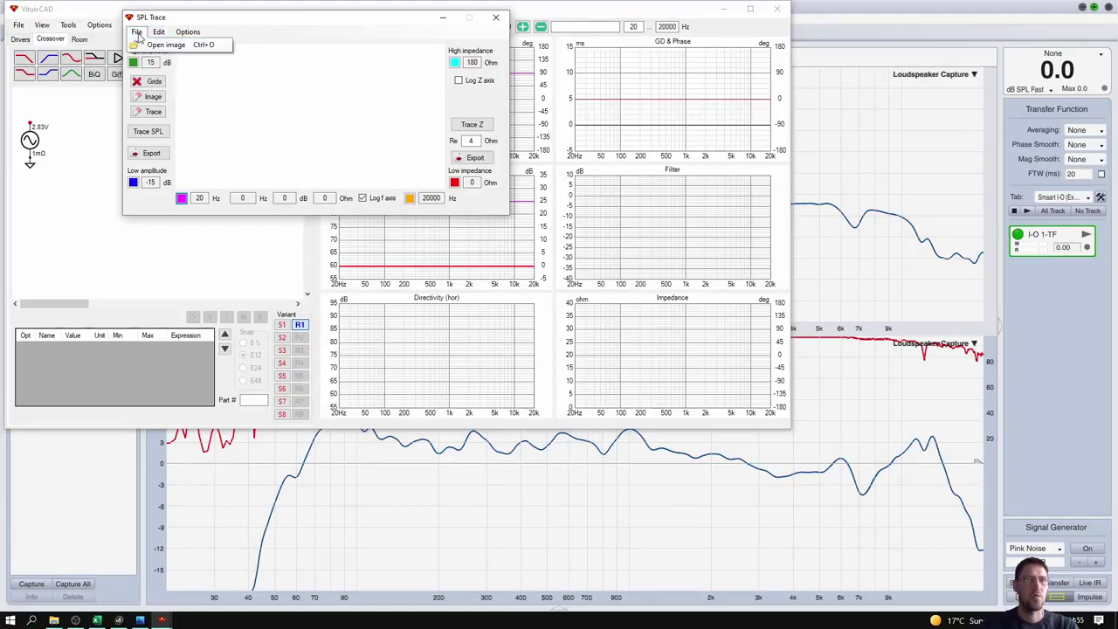
pyautogui.click(157, 45)
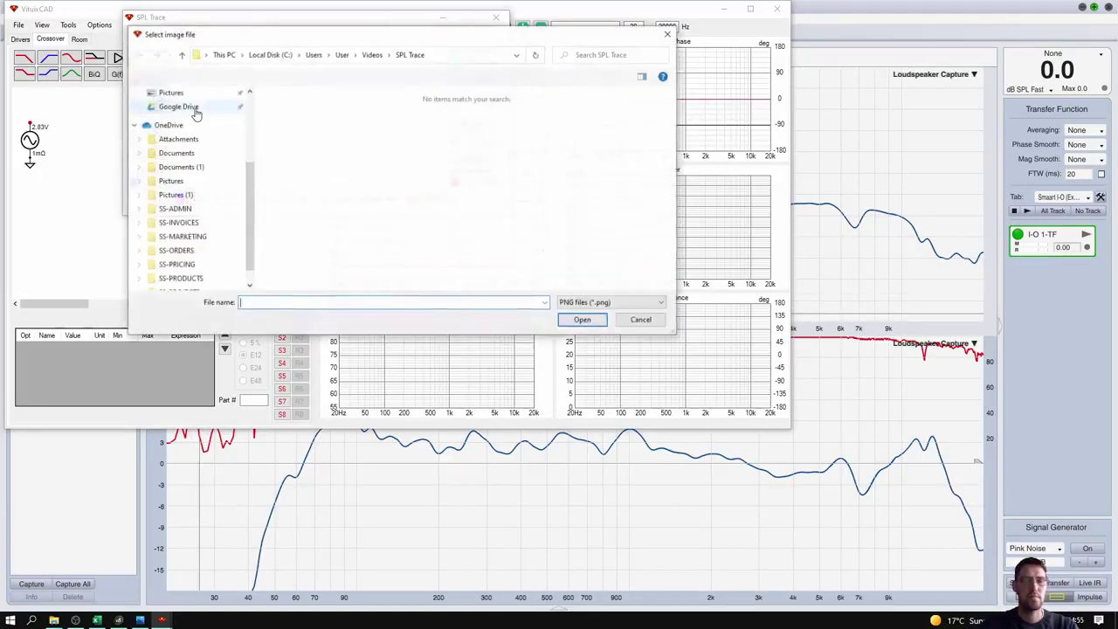
pyautogui.click(606, 305)
pyautogui.click(595, 320)
pyautogui.click(295, 115)
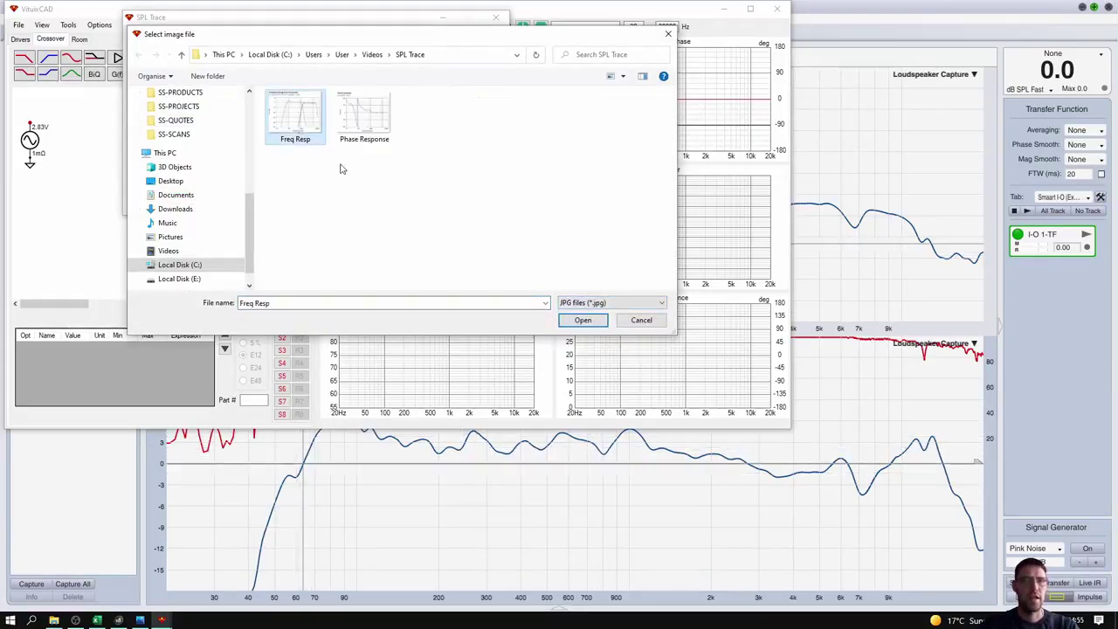
pyautogui.click(582, 320)
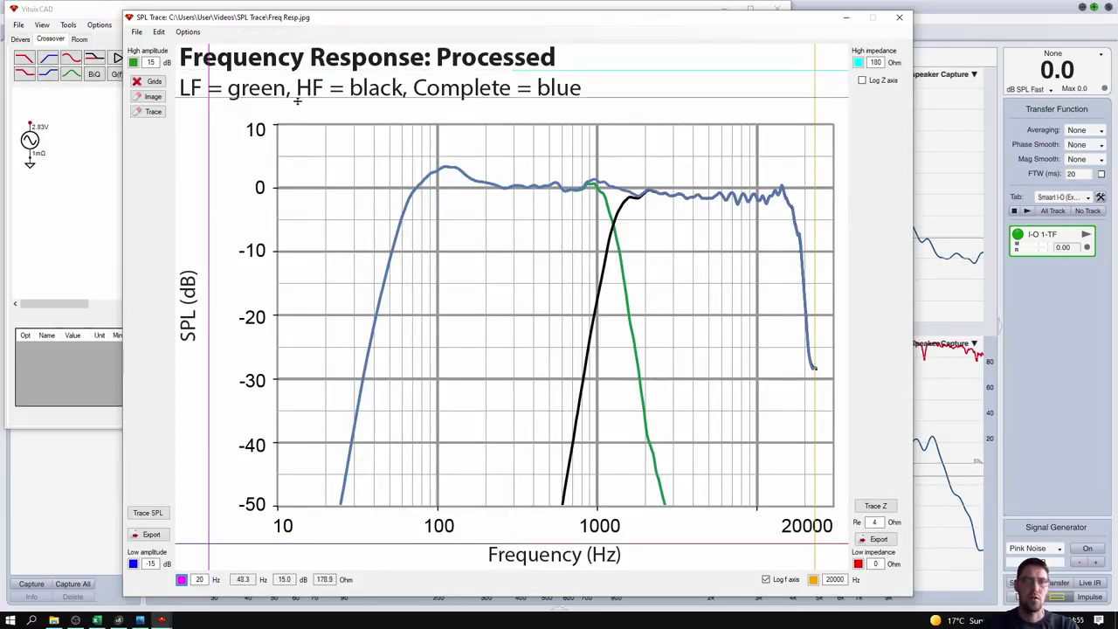
# - Place the amplitude markers at +10 and -50 dB and the frequency markers at 10 Hz and 20000 Hz
pyautogui.moveTo(298, 104)
pyautogui.mouseDown()
pyautogui.moveTo(312, 145)
pyautogui.moveTo(314, 125)
pyautogui.mouseUp()
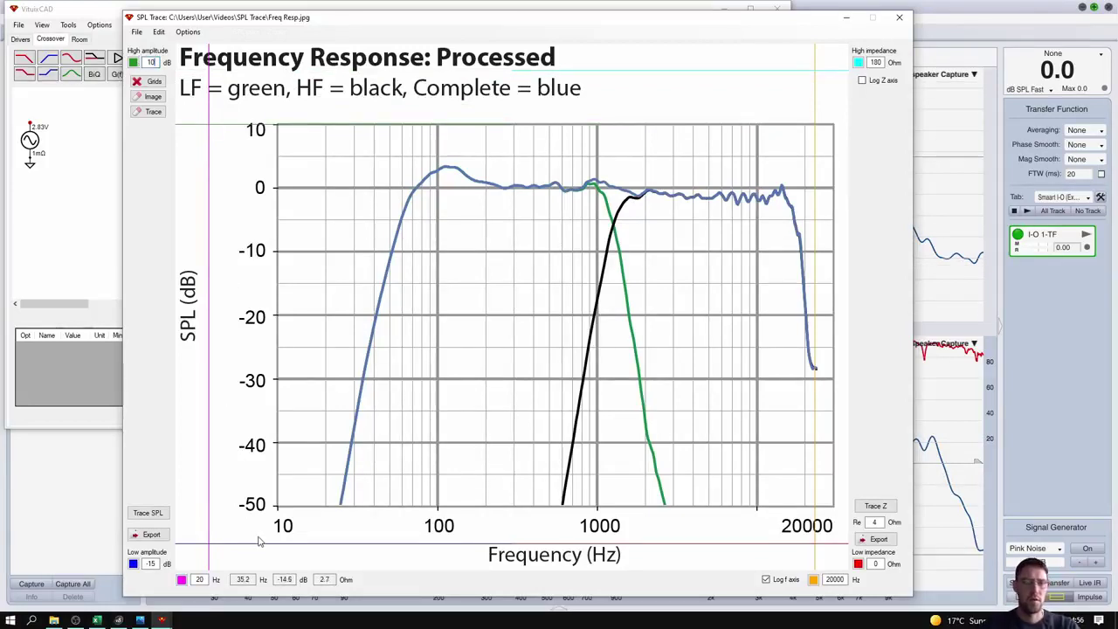
pyautogui.moveTo(262, 545); pyautogui.dragTo(298, 506)
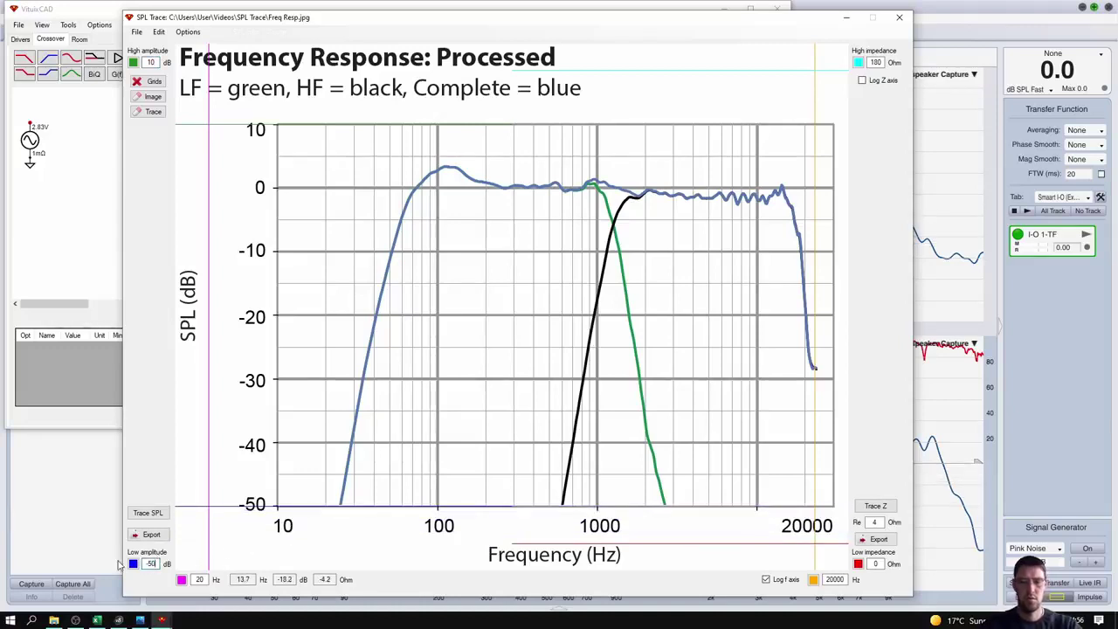
pyautogui.moveTo(213, 461); pyautogui.dragTo(276, 447)
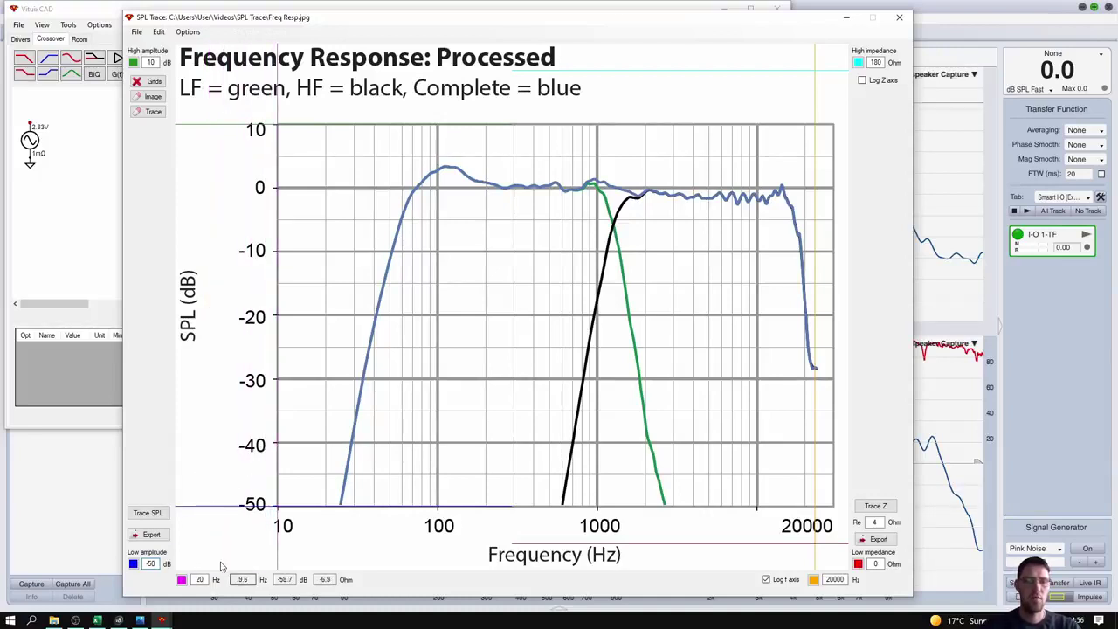
pyautogui.doubleClick(201, 581)
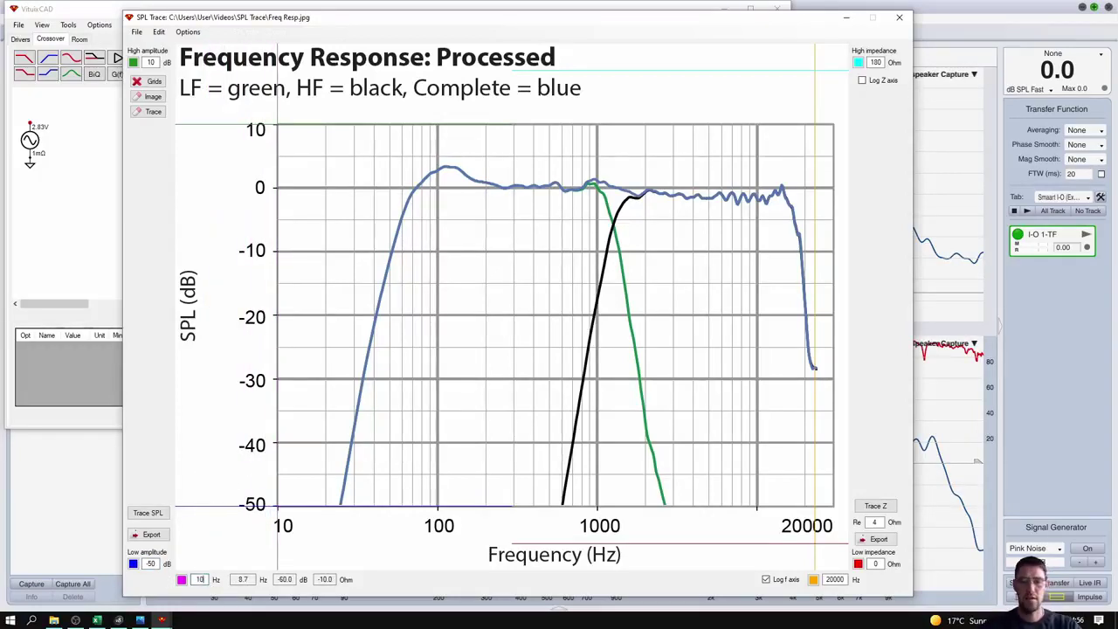
pyautogui.write('10')
pyautogui.press('Return')
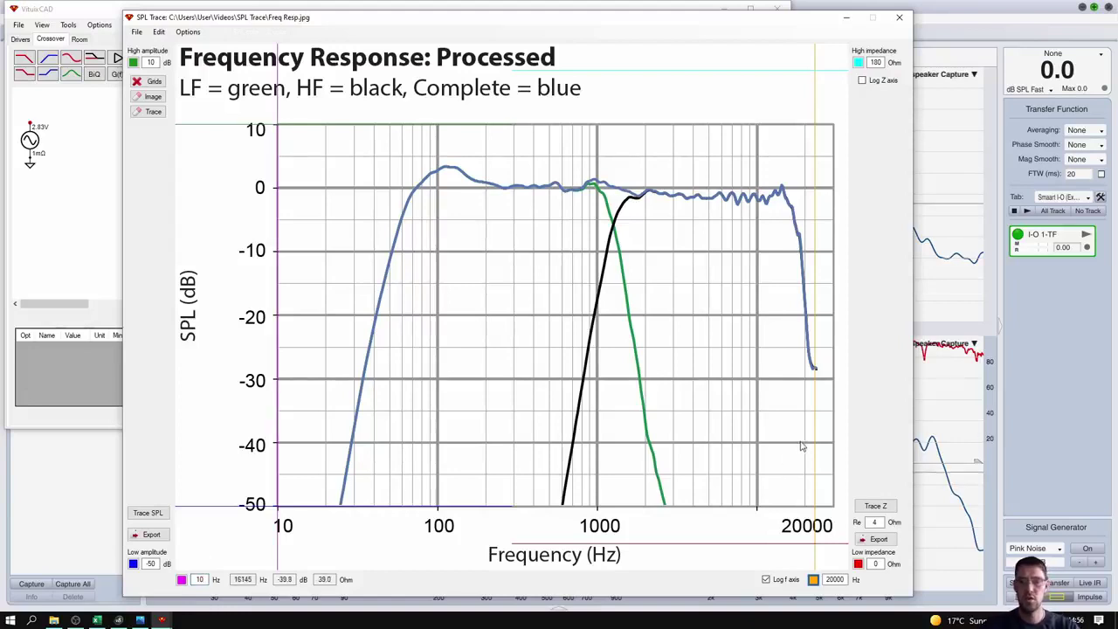
pyautogui.moveTo(816, 447); pyautogui.dragTo(805, 462)
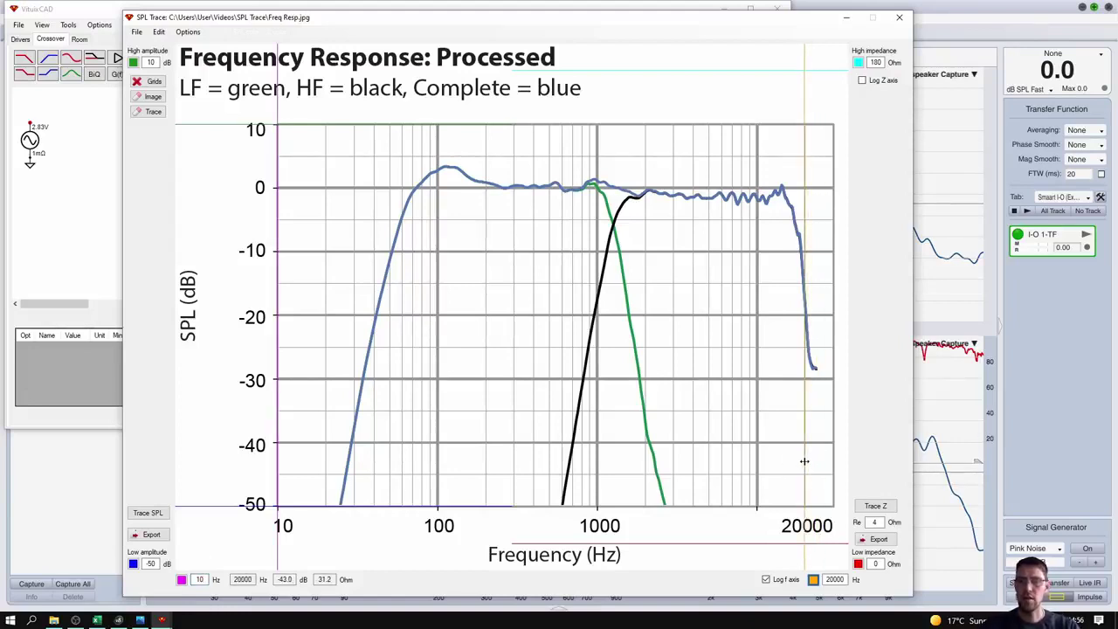
pyautogui.doubleClick(827, 581)
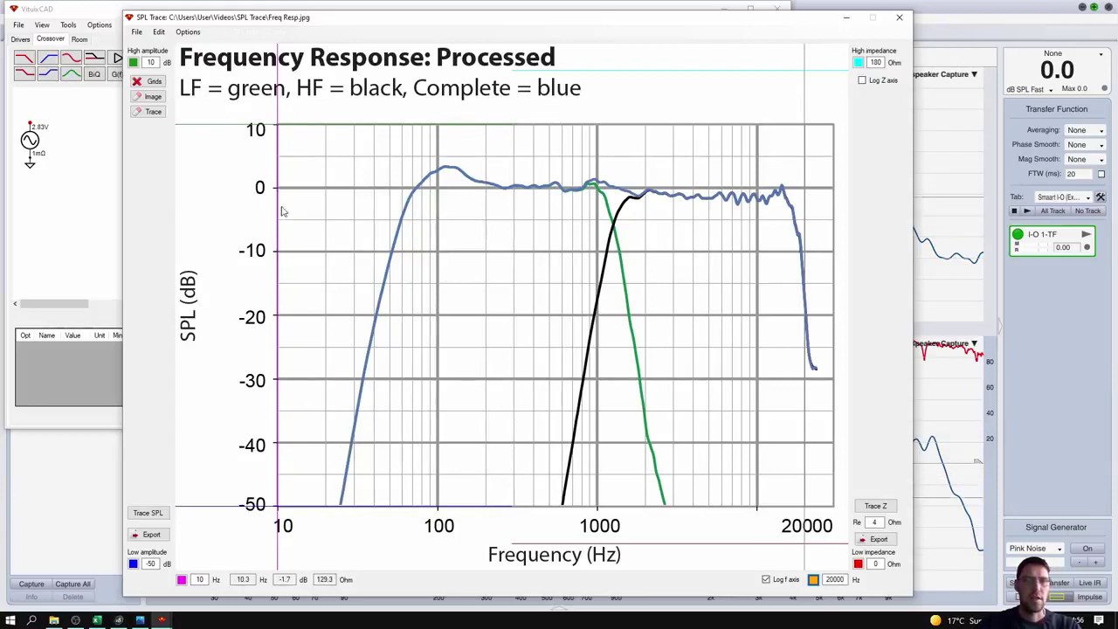
# - Strip the grid lines, then erase part of the 100 Hz line and the green LF curve near crossover
pyautogui.click(149, 81)
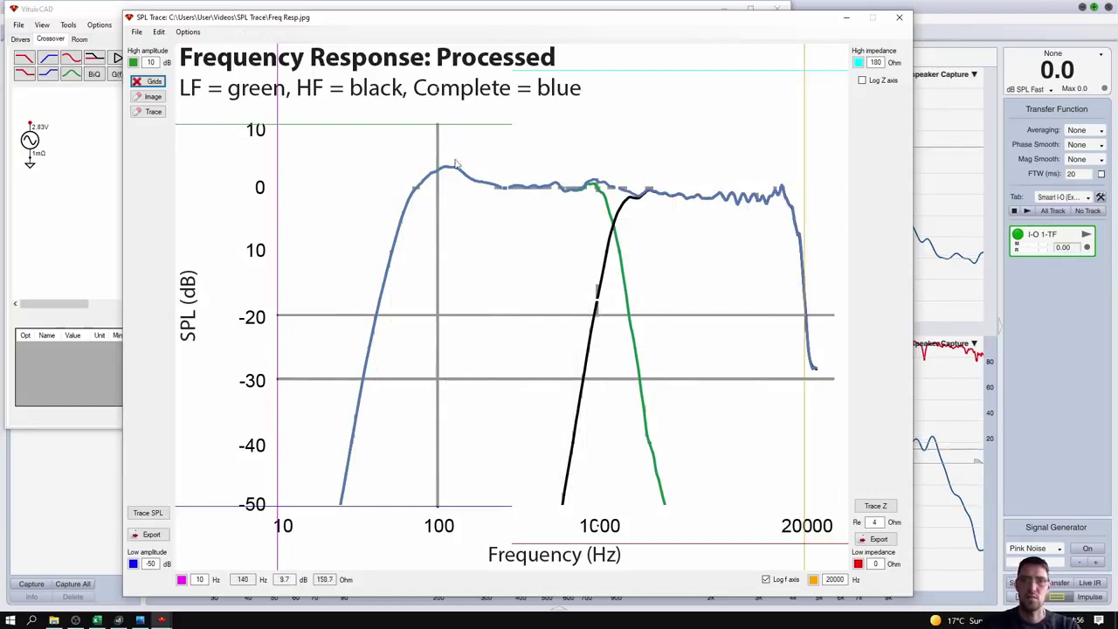
pyautogui.click(151, 96)
pyautogui.moveTo(445, 339)
pyautogui.mouseDown()
pyautogui.moveTo(434, 249)
pyautogui.moveTo(436, 325)
pyautogui.moveTo(448, 242)
pyautogui.moveTo(436, 216)
pyautogui.moveTo(439, 300)
pyautogui.mouseUp()
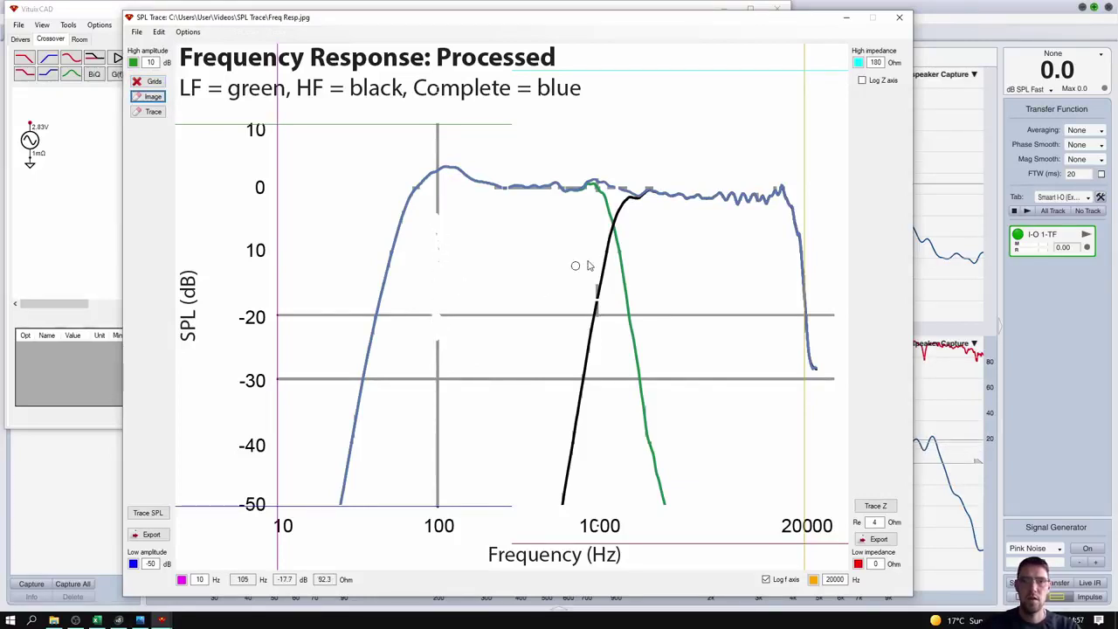
pyautogui.moveTo(615, 210)
pyautogui.mouseDown()
pyautogui.moveTo(624, 272)
pyautogui.moveTo(611, 228)
pyautogui.moveTo(602, 306)
pyautogui.mouseUp()
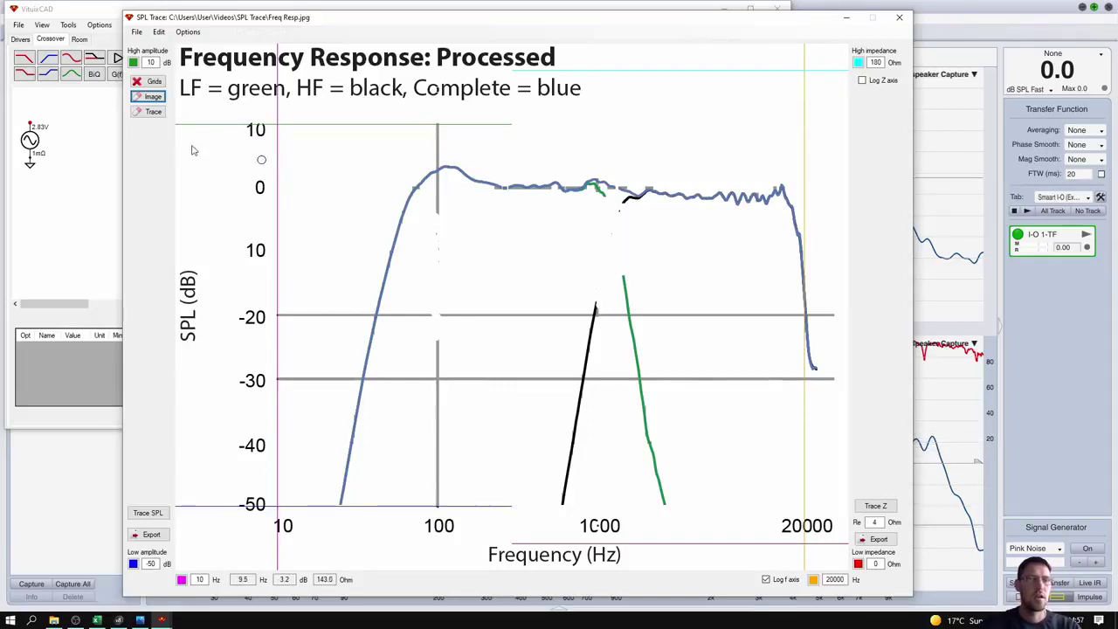
# - Trace the blue complete-response curve in red from about 25 Hz up to 20 kHz
pyautogui.click(154, 515)
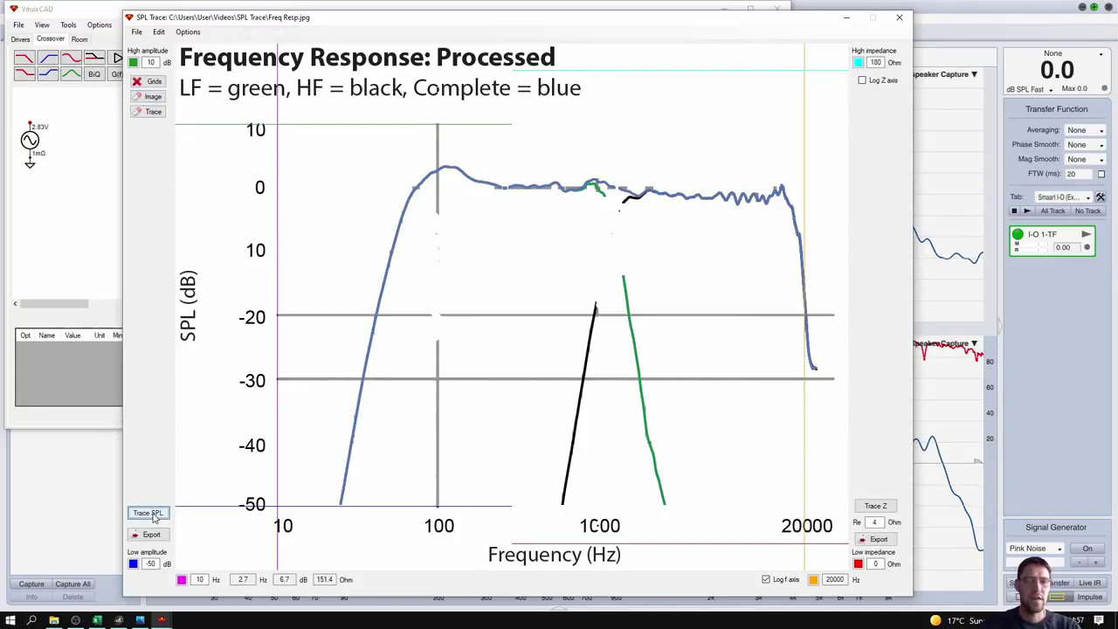
pyautogui.click(341, 508)
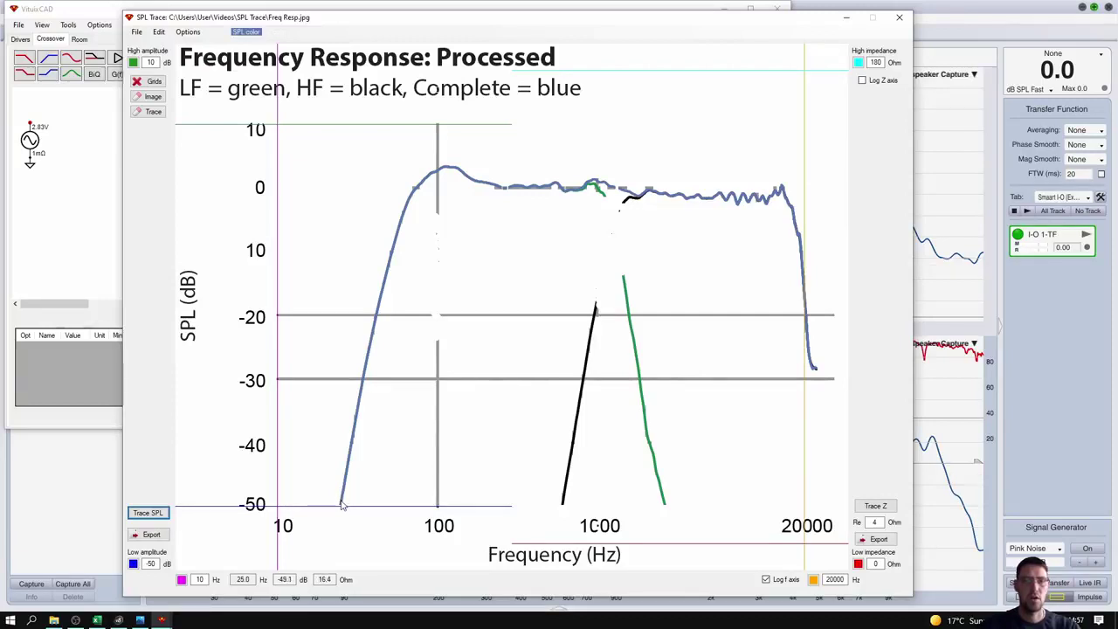
pyautogui.click(341, 509)
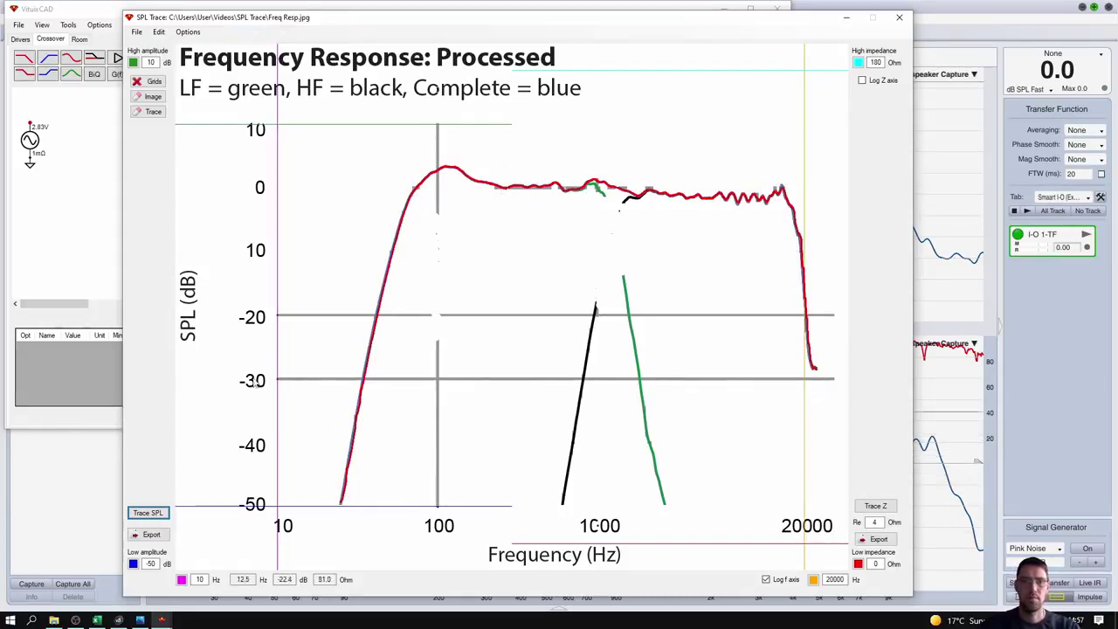
# - Export the traced response as Freq Resp_SPL and dismiss the confirmation
pyautogui.click(151, 536)
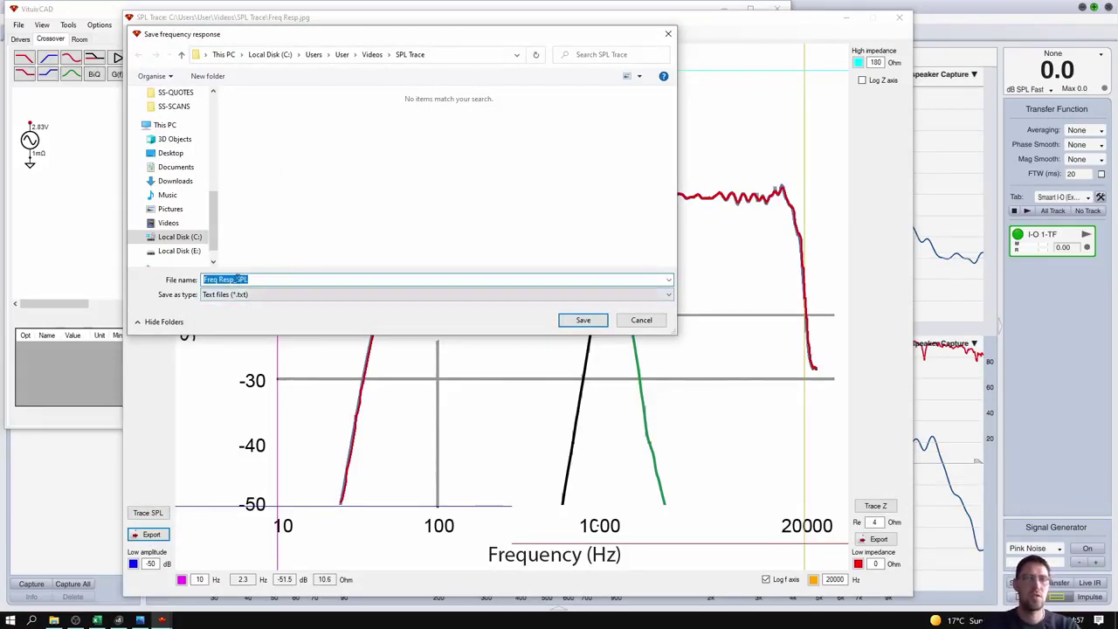
pyautogui.click(583, 320)
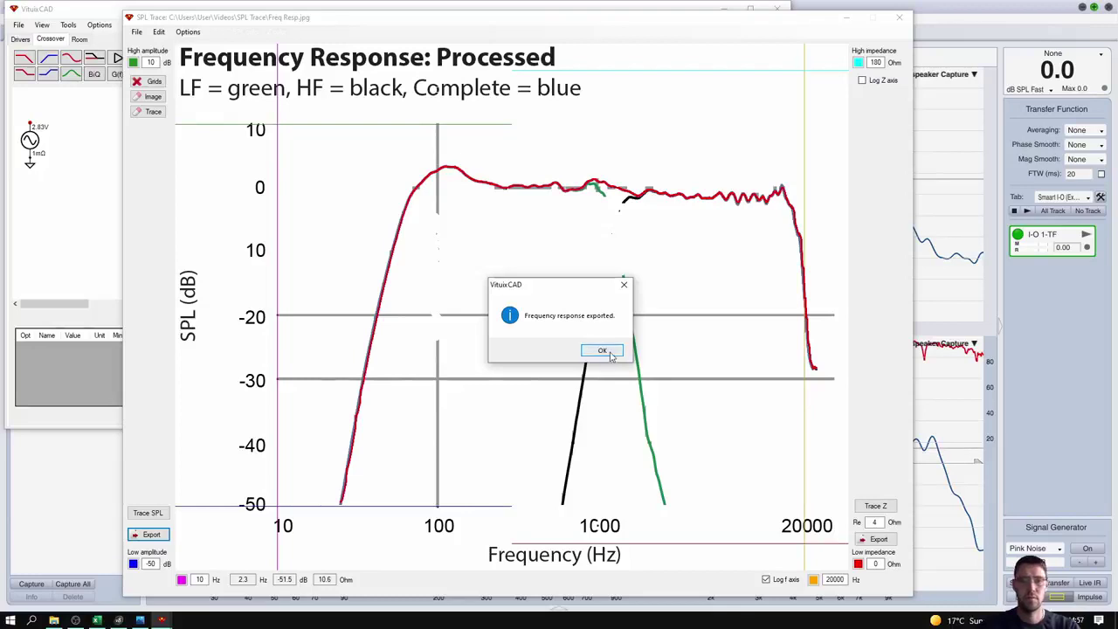
pyautogui.click(602, 350)
# - Open Freq Resp_SPL from the SPL Trace folder in Notepad and check its Freq, dBSPL and Phase columns
pyautogui.click(53, 620)
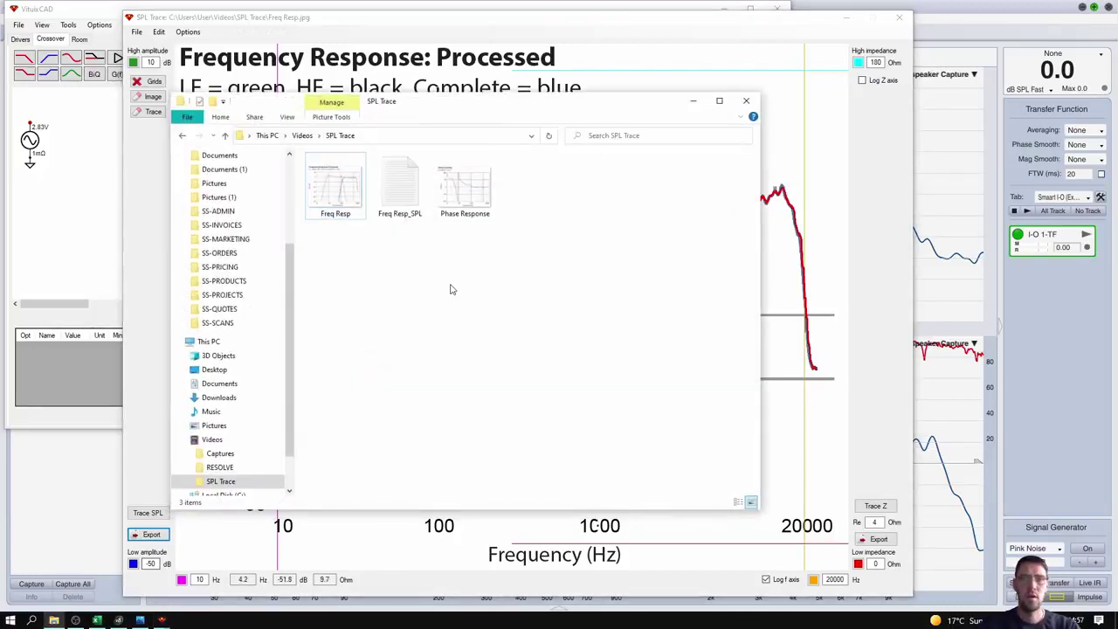
pyautogui.doubleClick(405, 195)
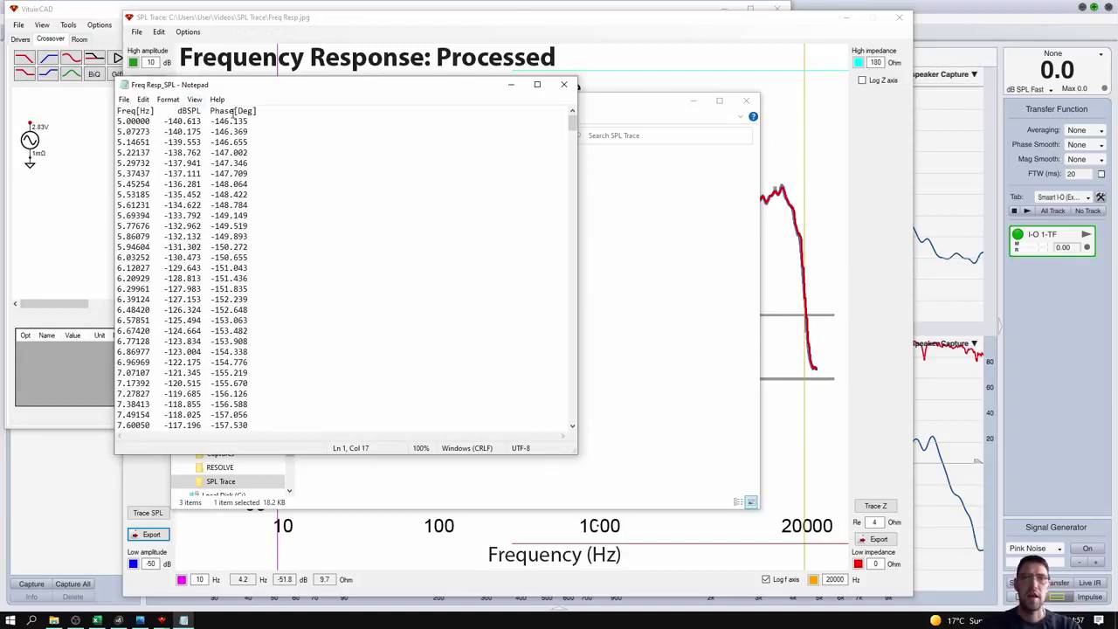
pyautogui.click(231, 111)
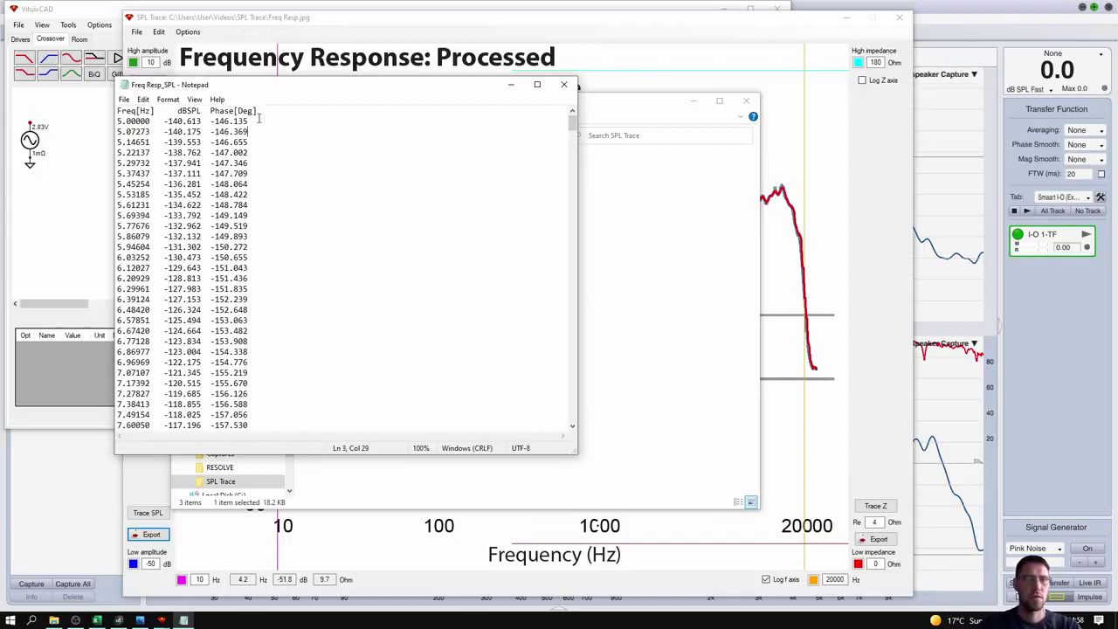
# - Start a Smaart ASCII import with Videos\SPL Trace\Freq Resp_SPL as the source file
pyautogui.click(77, 522)
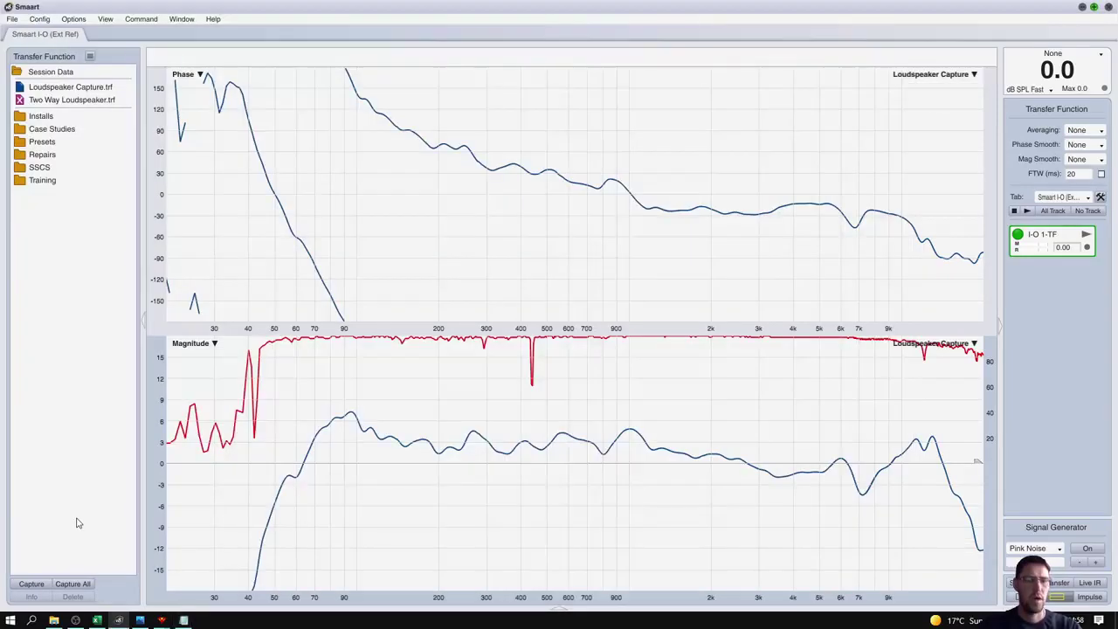
pyautogui.click(92, 58)
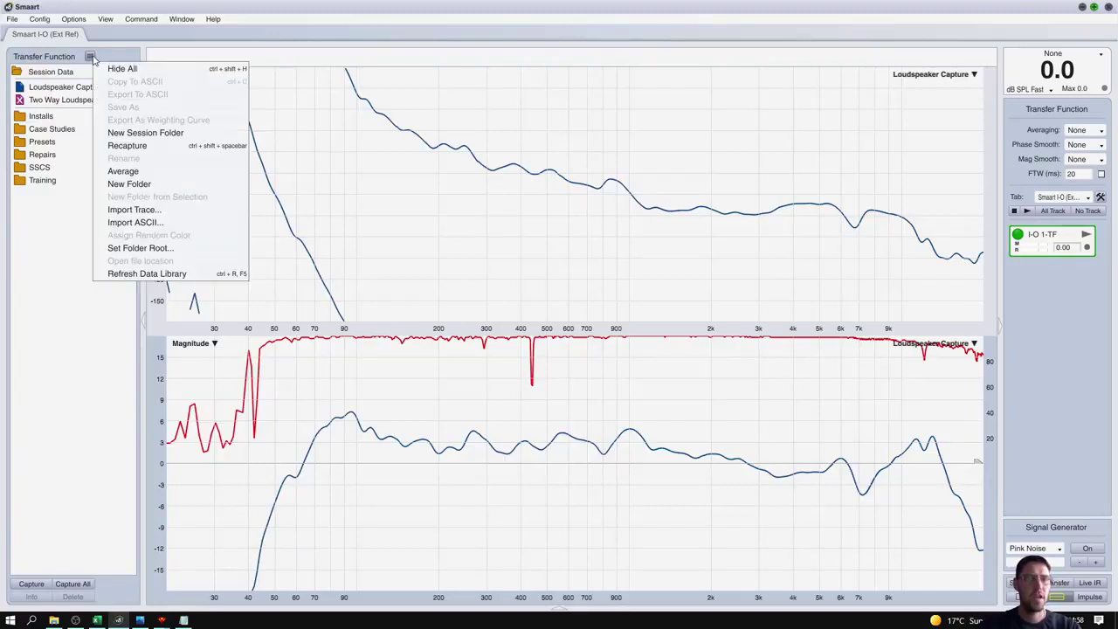
pyautogui.click(164, 221)
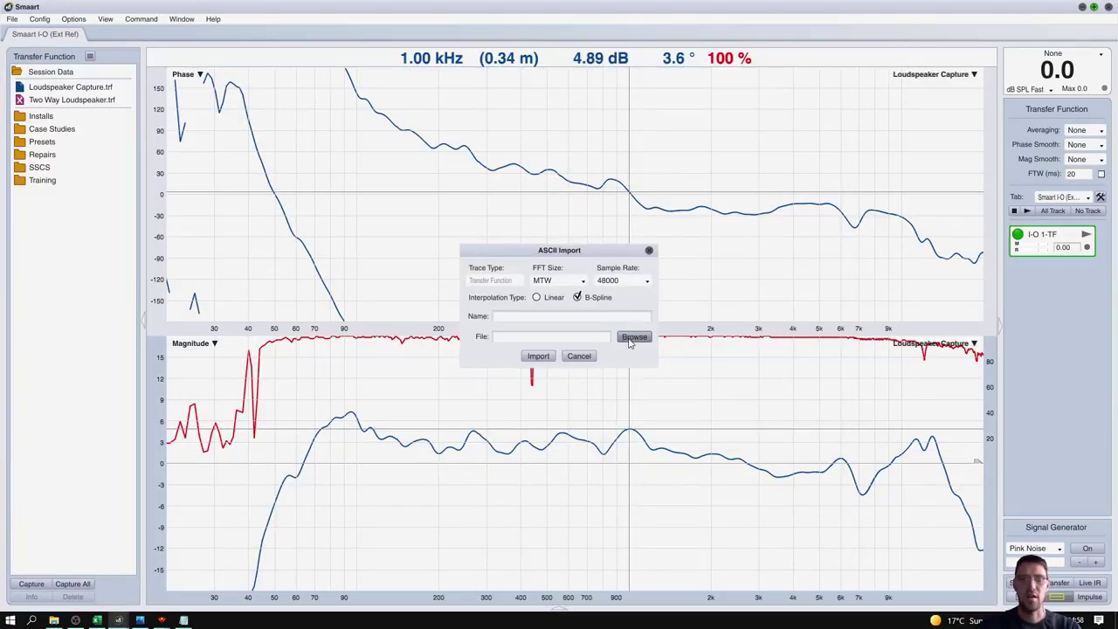
pyautogui.click(631, 337)
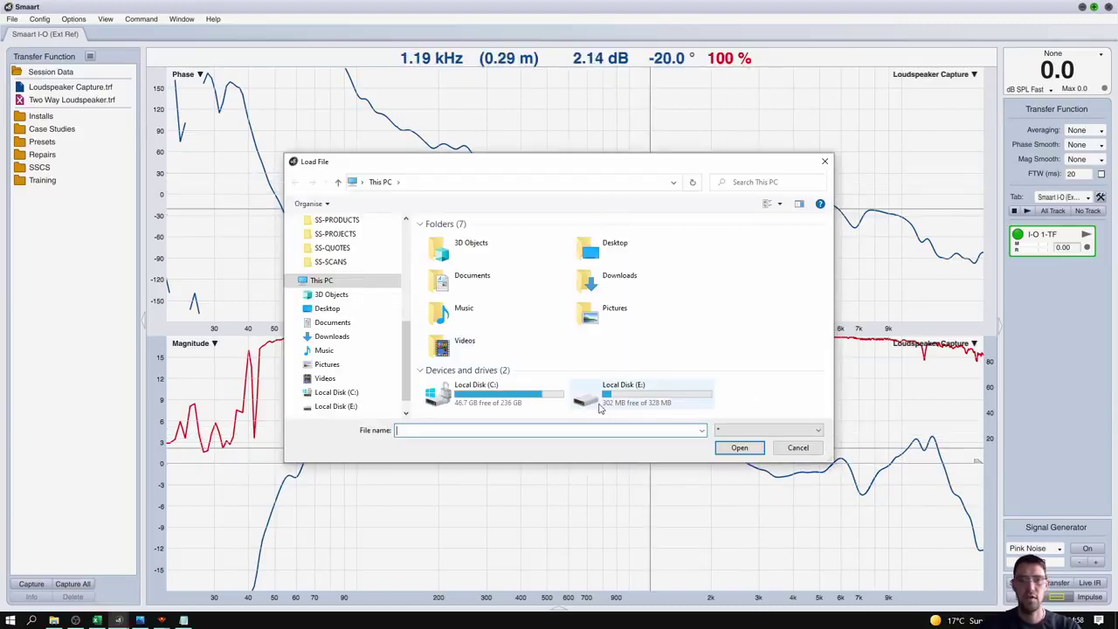
pyautogui.doubleClick(472, 345)
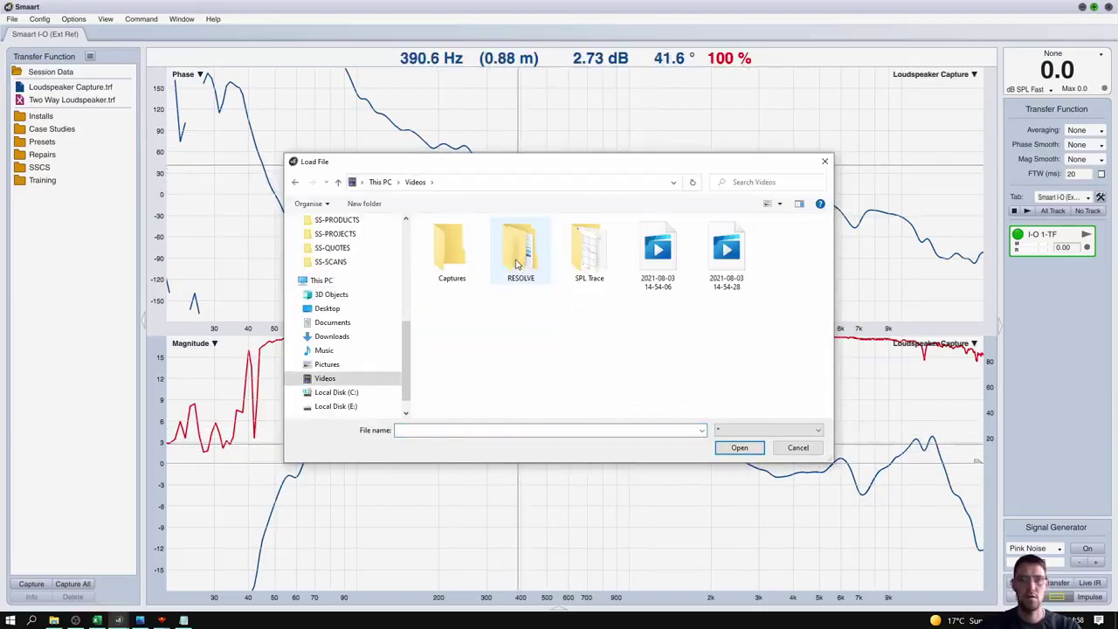
pyautogui.doubleClick(571, 254)
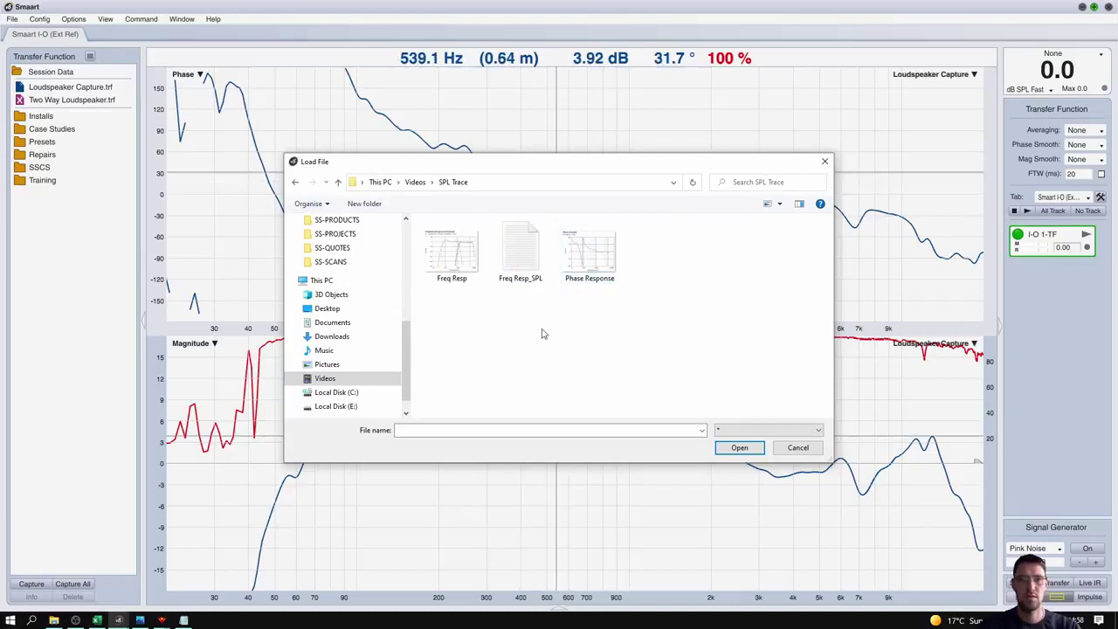
pyautogui.click(521, 254)
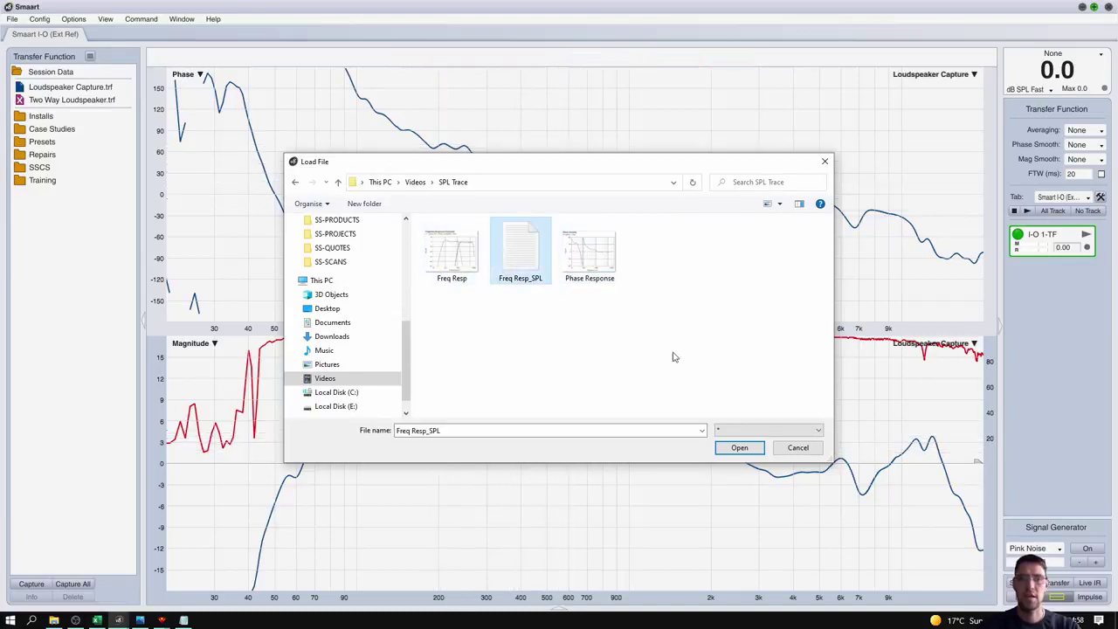
pyautogui.click(740, 448)
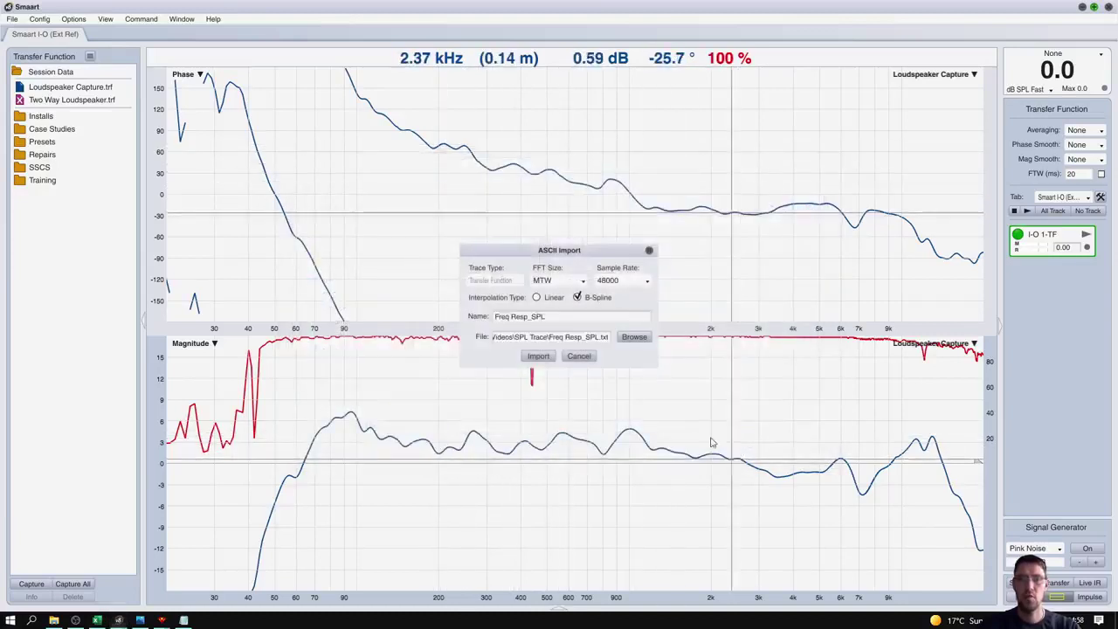
# - Run the import, dismiss the file-format error, and bring the Freq Resp_SPL text forward in Notepad
pyautogui.click(538, 357)
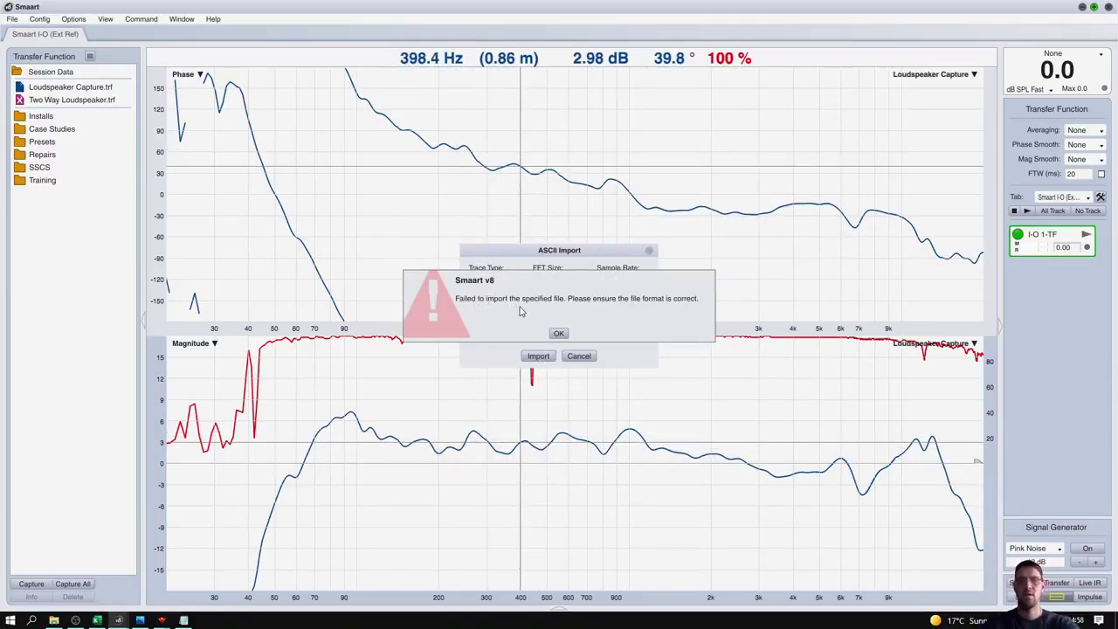
pyautogui.click(558, 333)
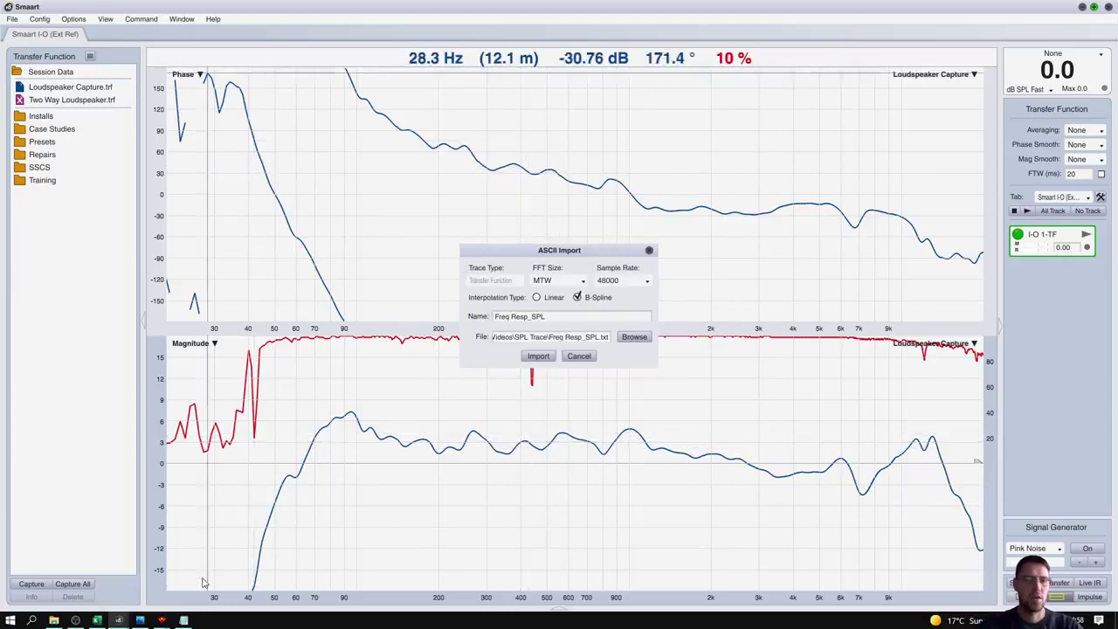
pyautogui.click(184, 621)
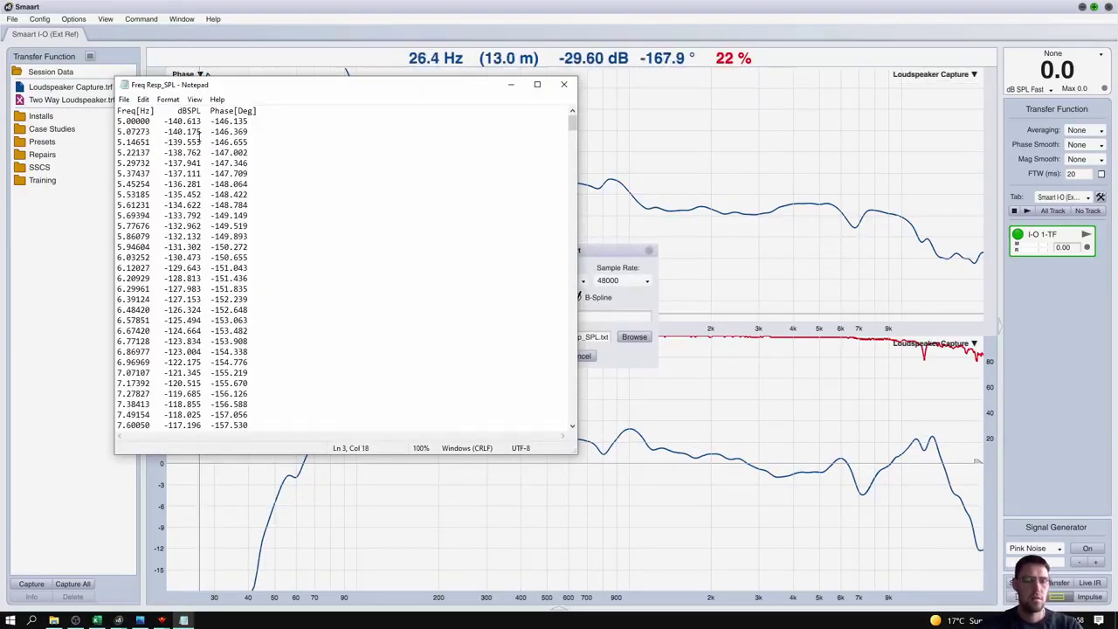
# - Paste the Freq Resp_SPL text into column A of a blank Excel workbook and widen the column to fit
pyautogui.hotkey('ctrl', 'a')
pyautogui.hotkey('ctrl', 'c')
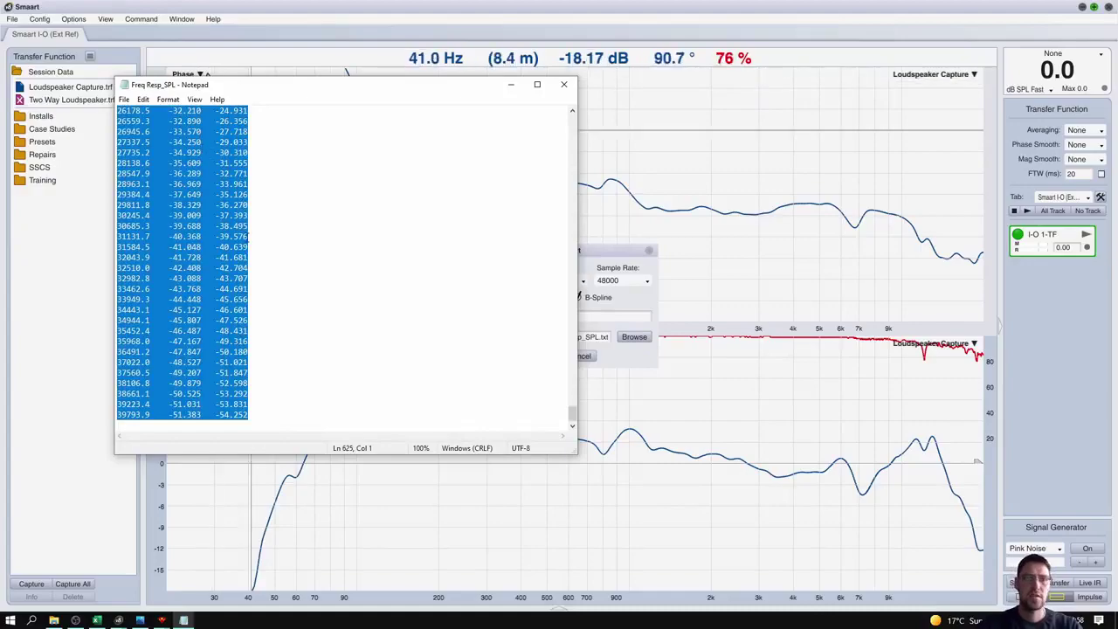
pyautogui.click(97, 621)
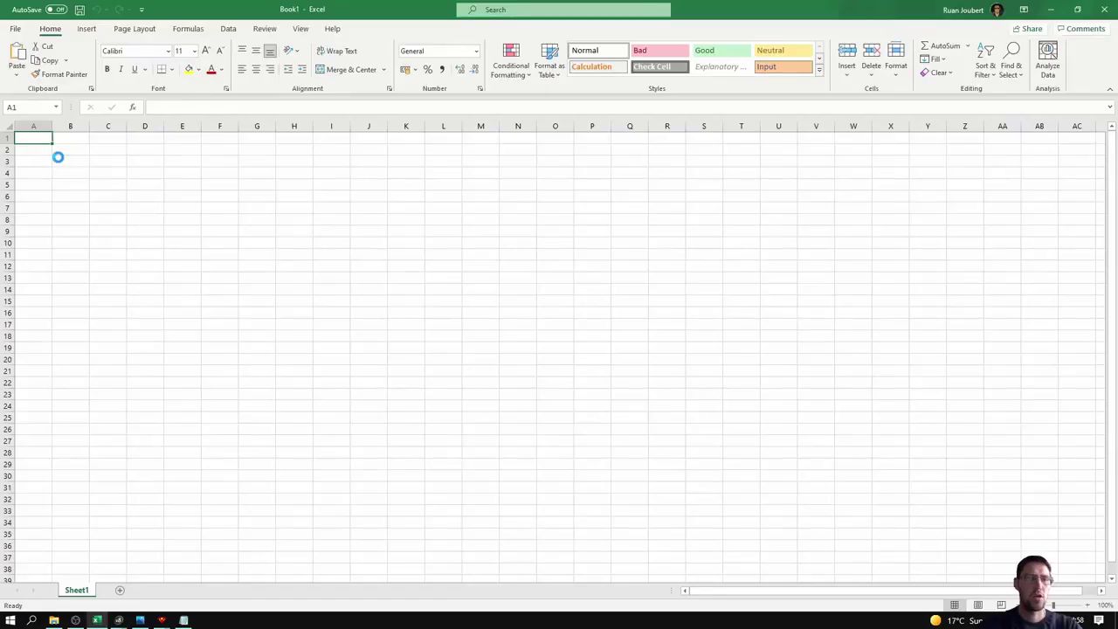
pyautogui.hotkey('ctrl', 'v')
pyautogui.doubleClick(56, 121)
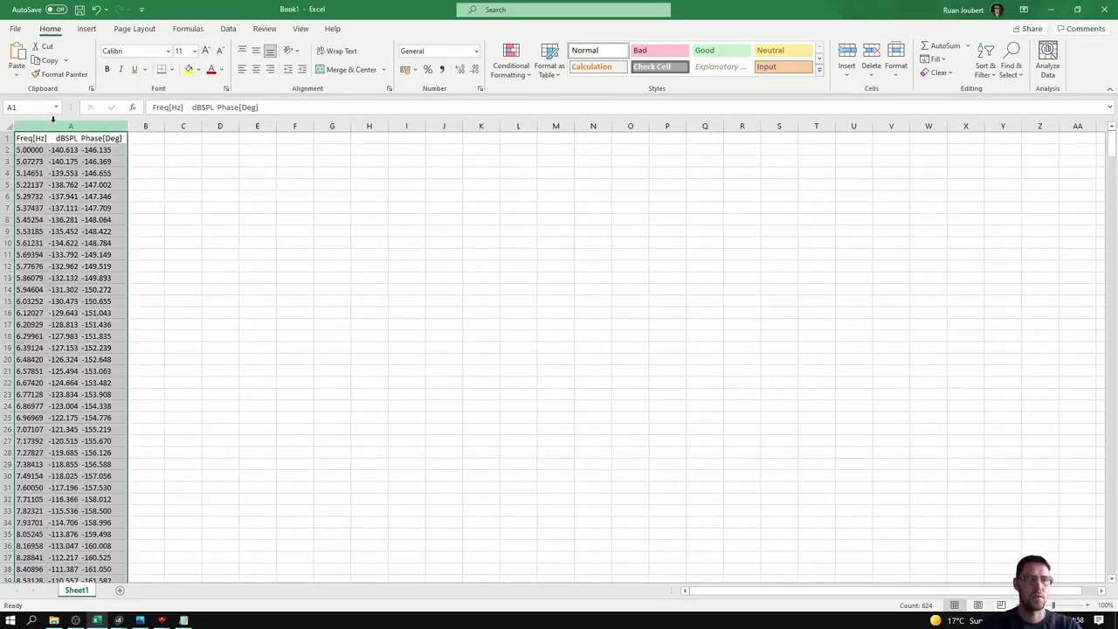
pyautogui.click(144, 162)
pyautogui.click(149, 126)
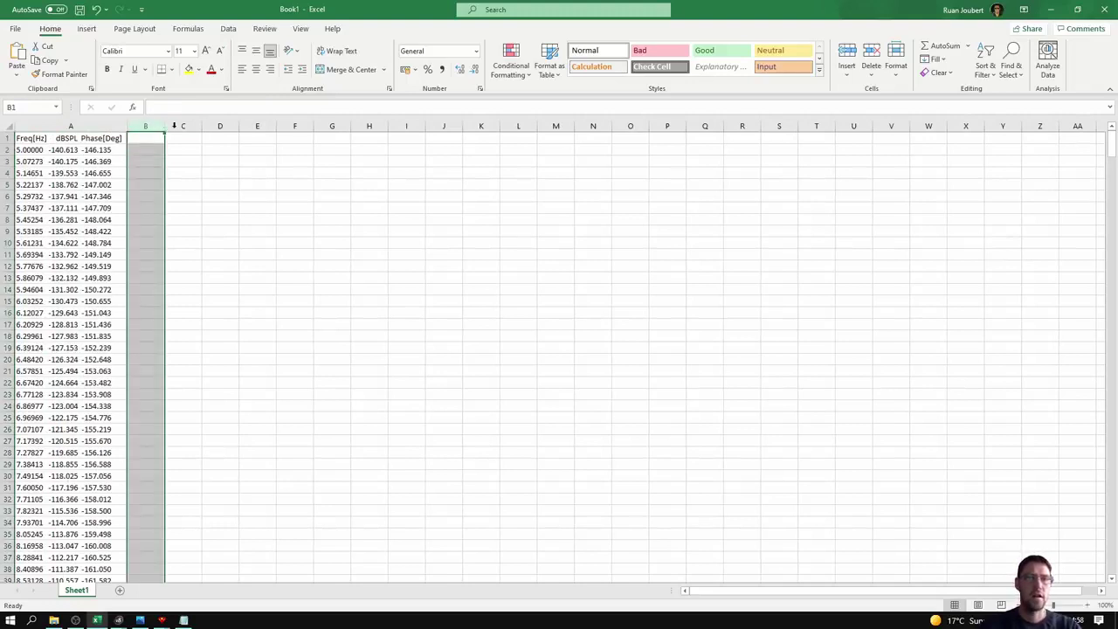
pyautogui.press('Right')
pyautogui.press('Right')
pyautogui.press('Left')
pyautogui.click(145, 161)
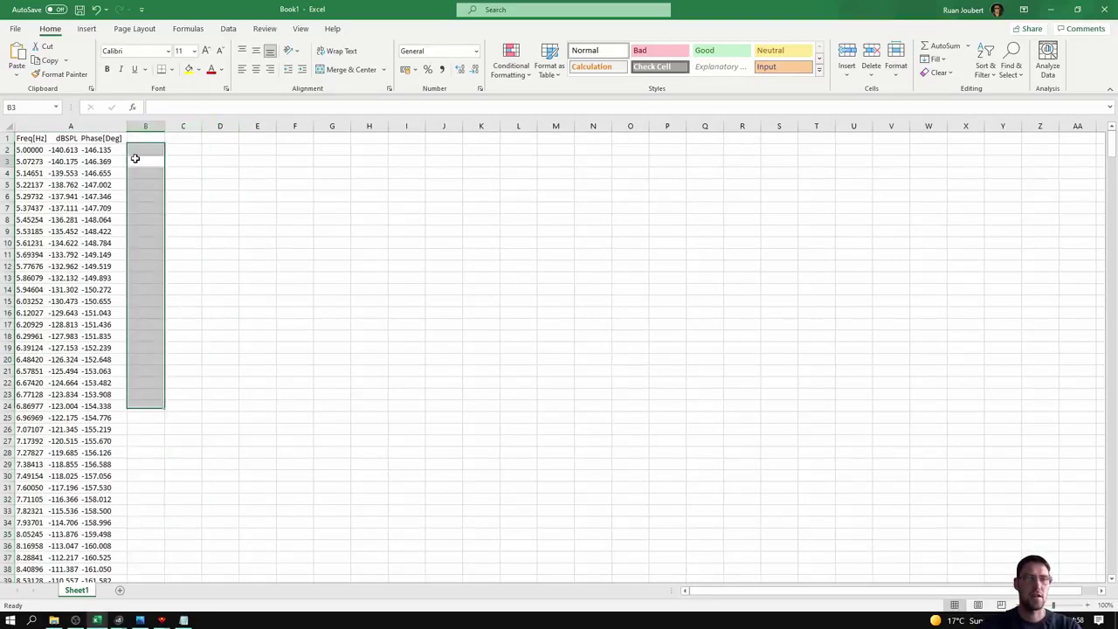
# - Cancel Smaart's pending ASCII import
pyautogui.moveTo(119, 620)
pyautogui.click(179, 568)
pyautogui.click(578, 359)
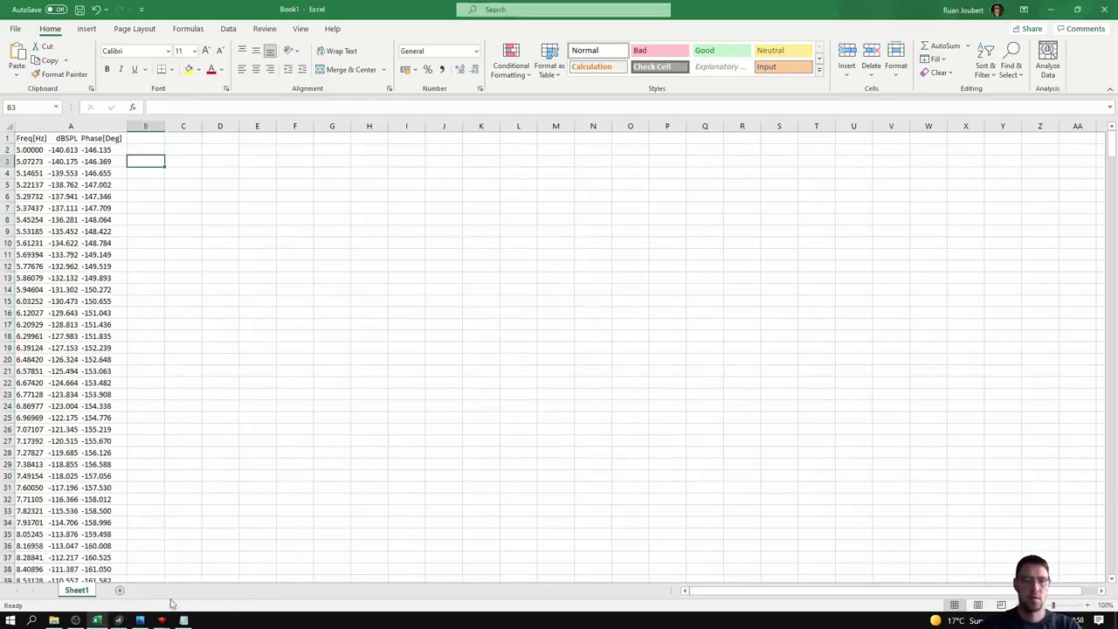
# - Copy the Loudspeaker Capture trace from Smaart as ASCII text
pyautogui.click(119, 621)
pyautogui.rightClick(75, 91)
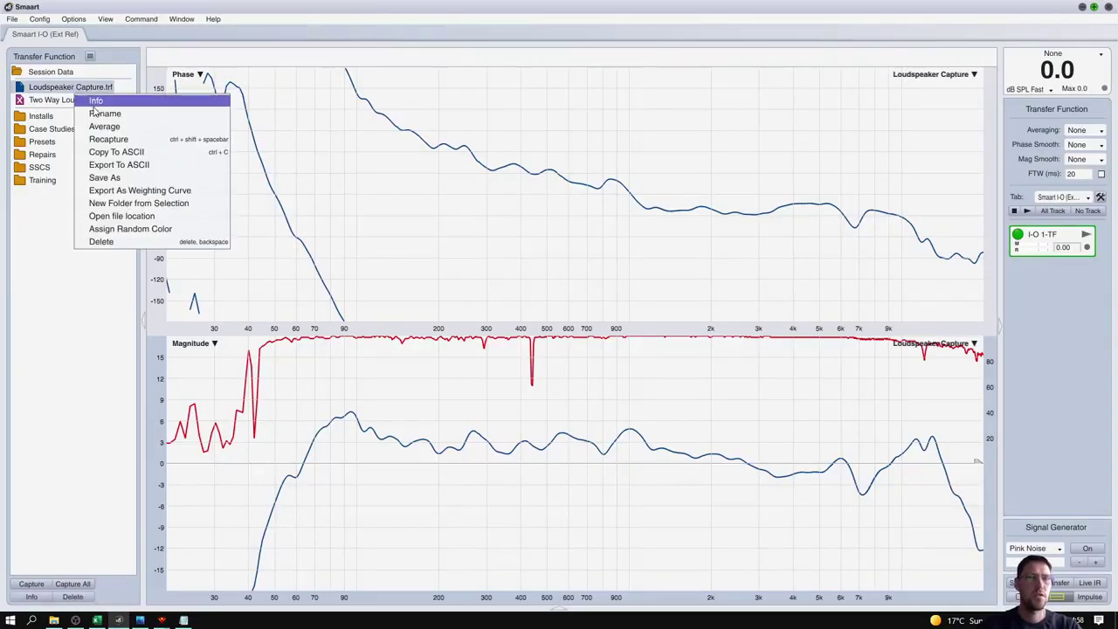
pyautogui.click(113, 153)
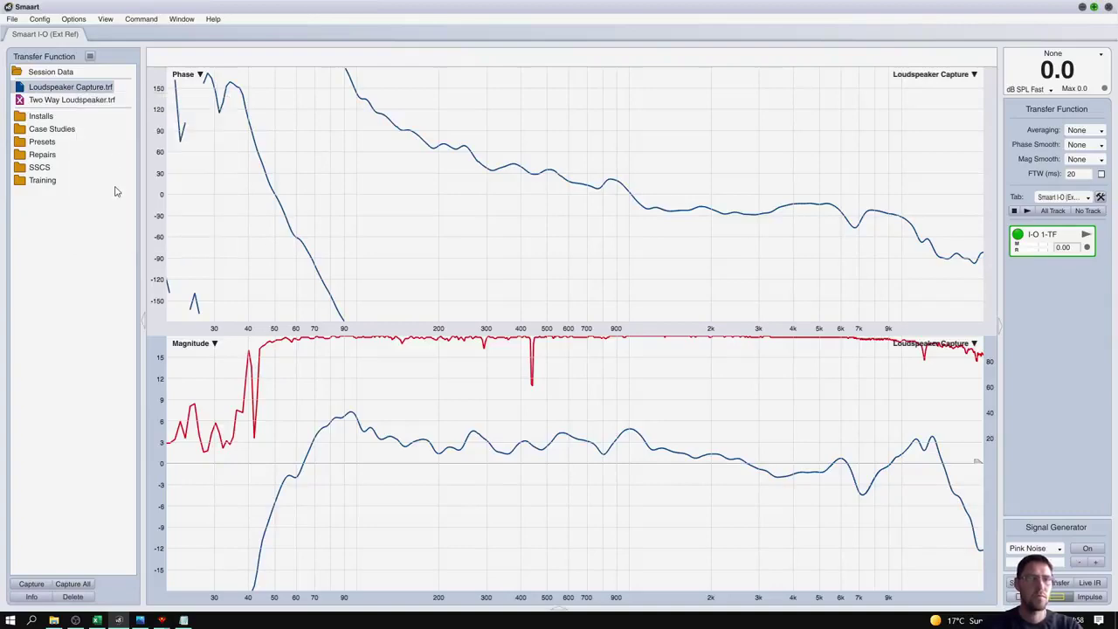
# - Clear column A in Excel and paste the Loudspeaker Capture data over the whole sheet
pyautogui.click(97, 620)
pyautogui.click(53, 138)
pyautogui.hotkey('ctrl', 'shift', 'Down')
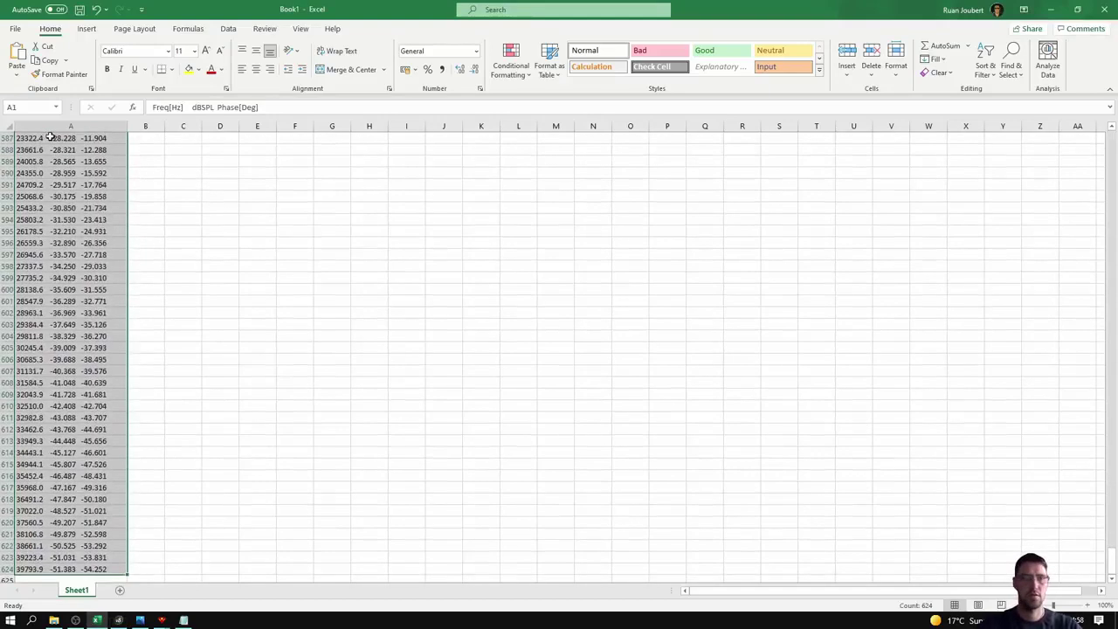
pyautogui.press('Delete')
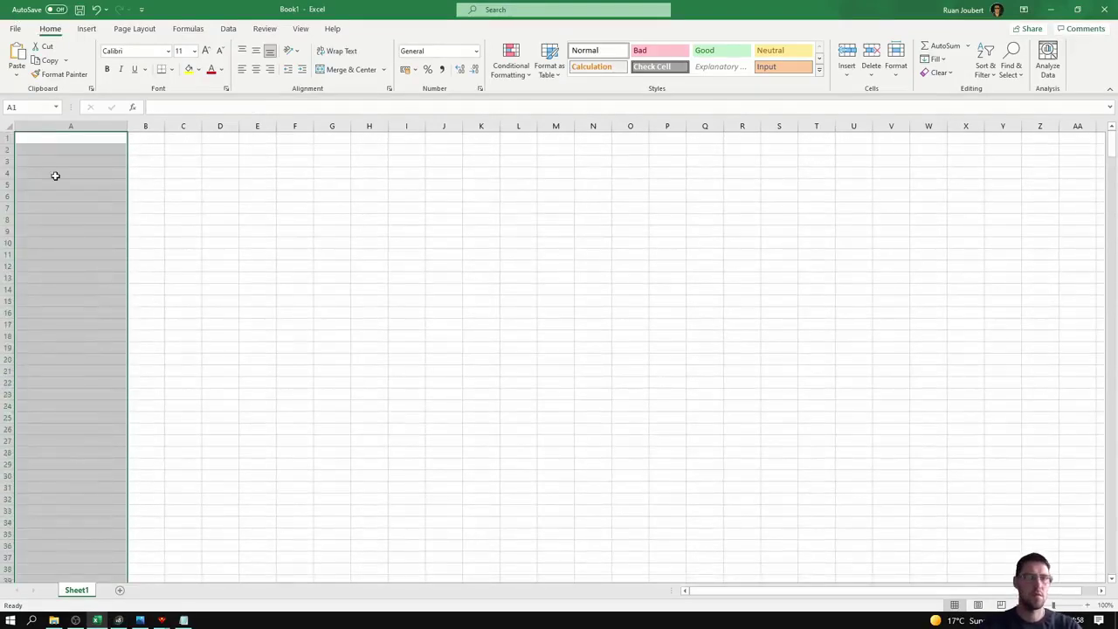
pyautogui.click(55, 175)
pyautogui.click(8, 126)
pyautogui.hotkey('ctrl', 'v')
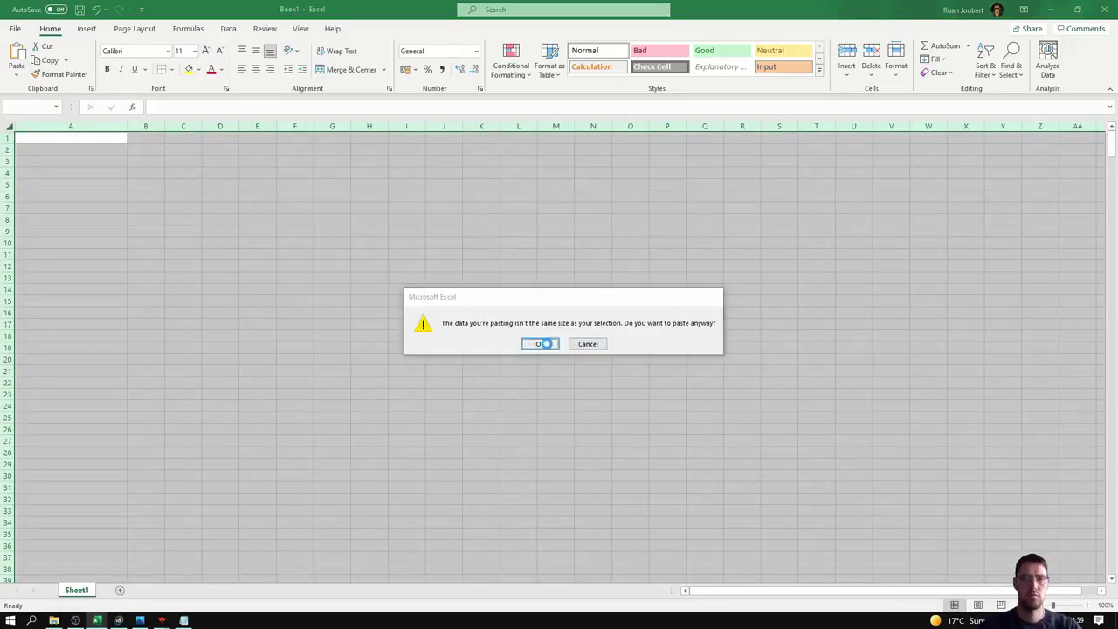
pyautogui.click(540, 344)
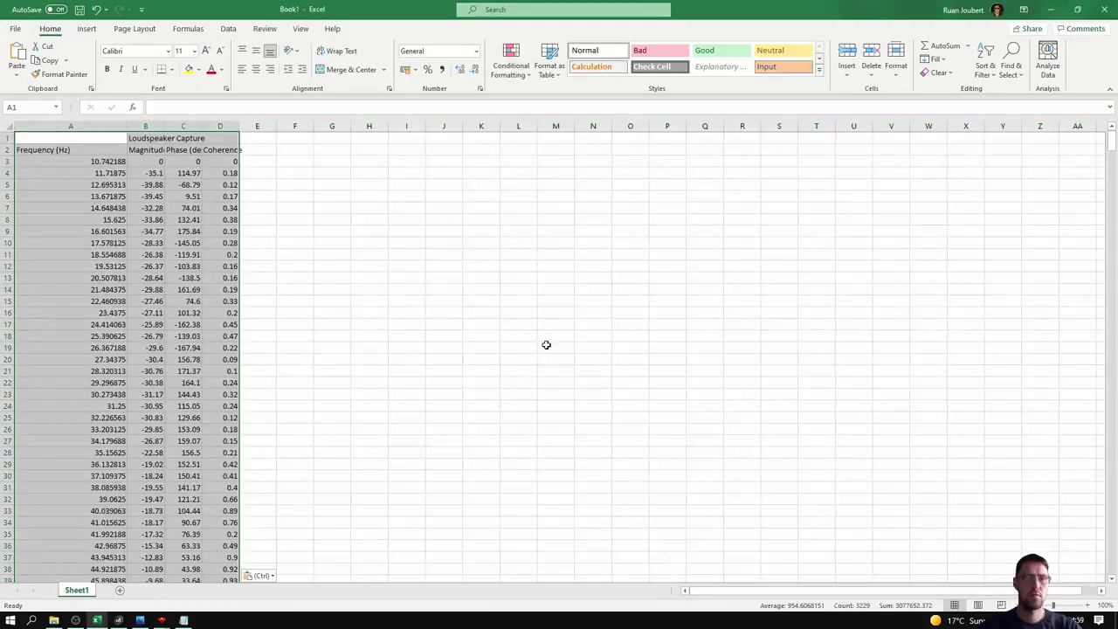
# - Autofit the pasted columns to inspect them, then delete all the Loudspeaker Capture data
pyautogui.doubleClick(128, 126)
pyautogui.click(71, 162)
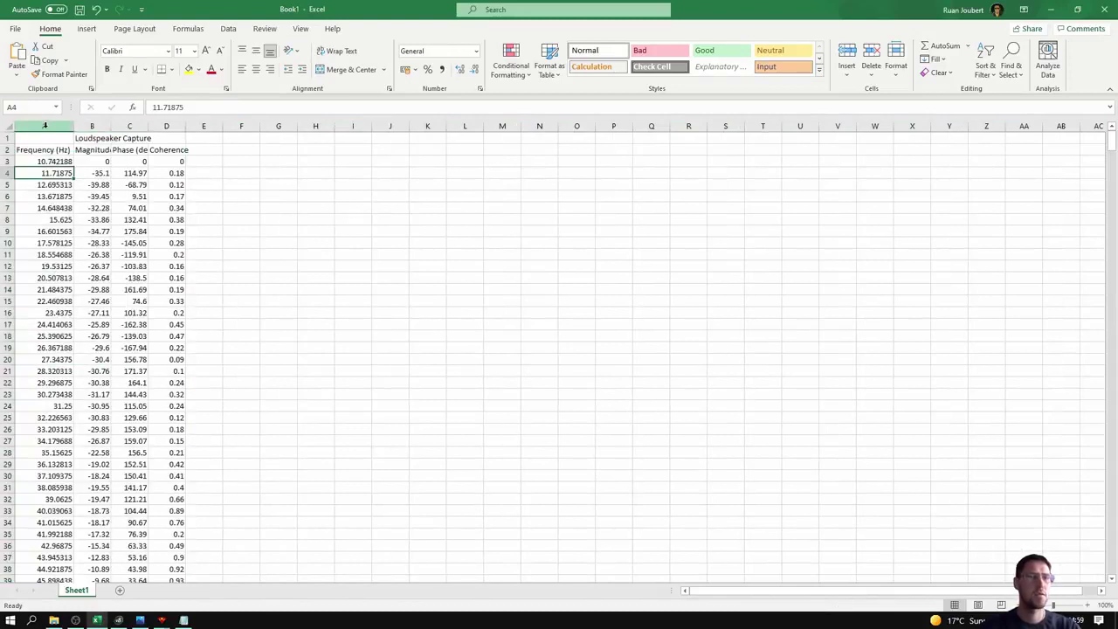
pyautogui.click(45, 125)
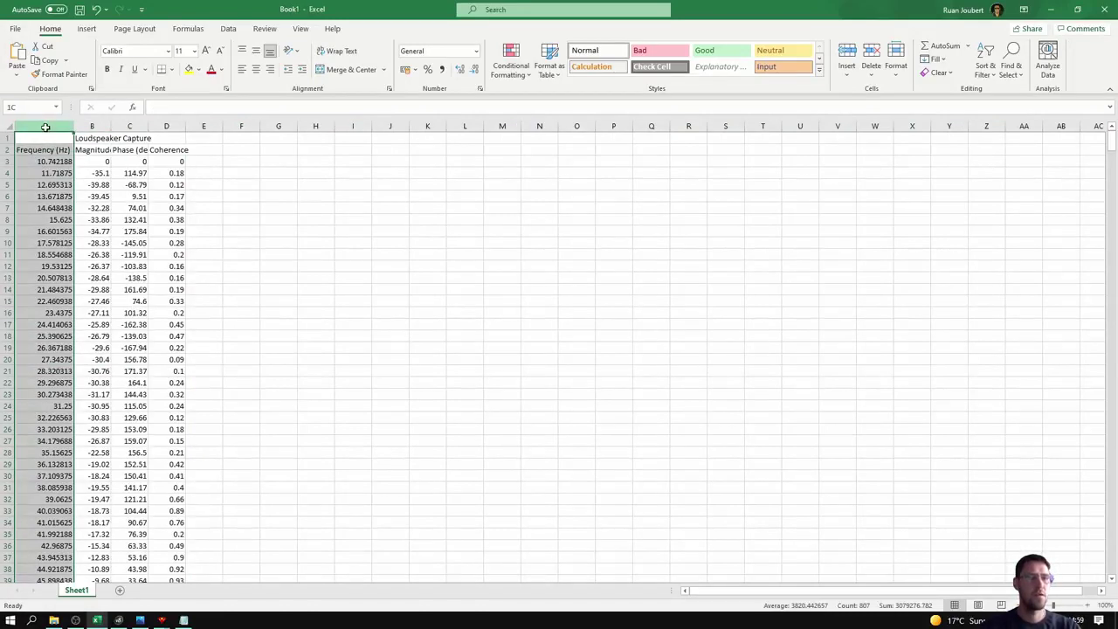
pyautogui.moveTo(45, 125); pyautogui.dragTo(167, 126)
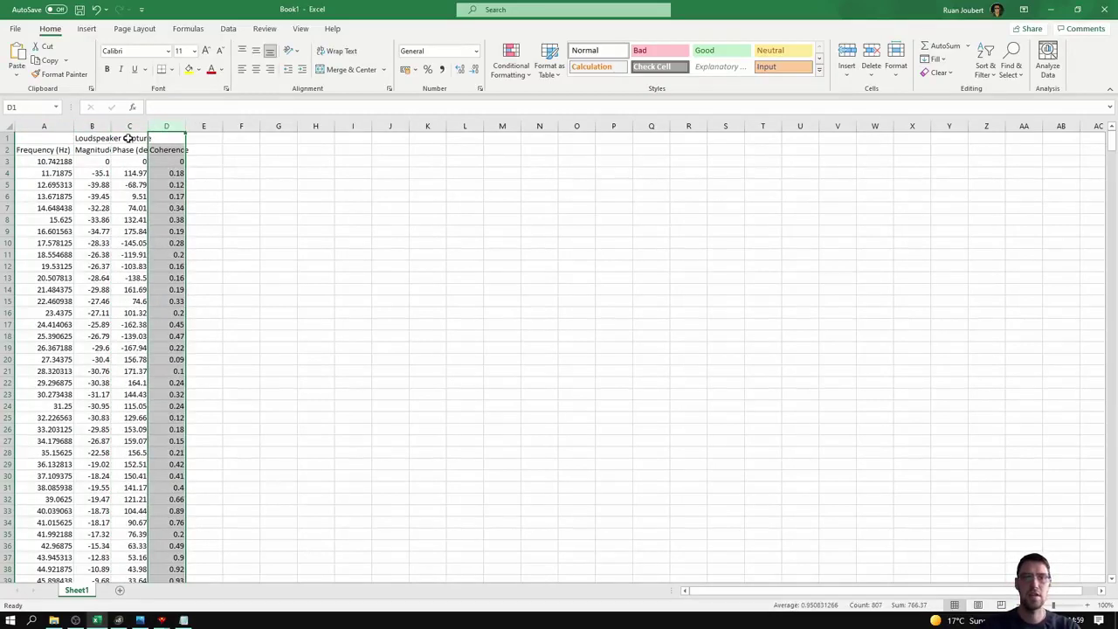
pyautogui.click(113, 185)
pyautogui.hotkey('ctrl', 'a')
pyautogui.press('Delete')
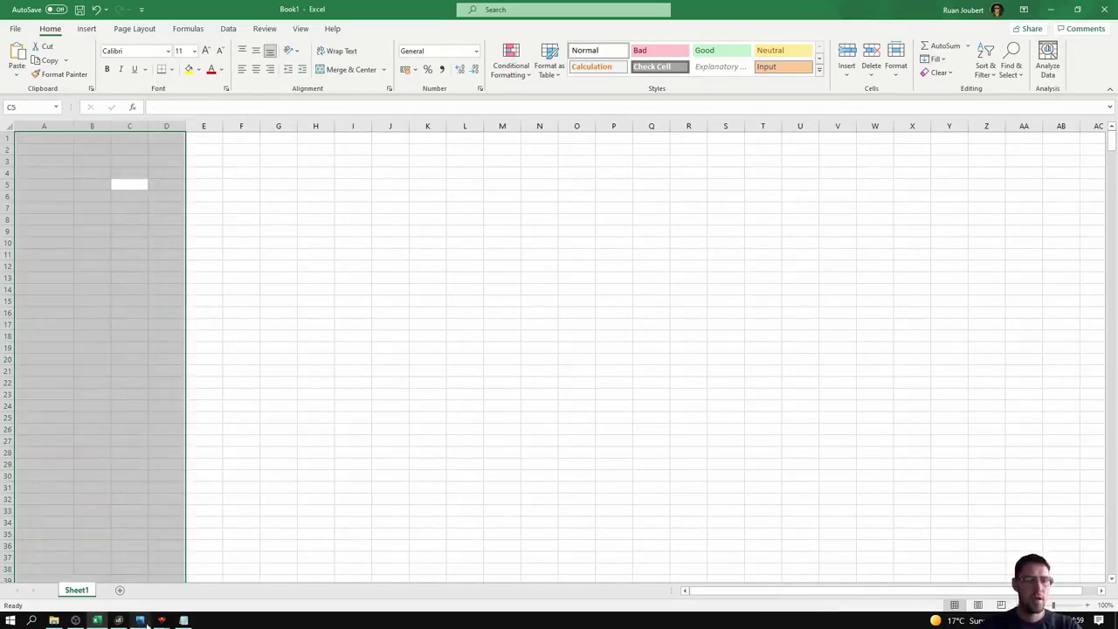
# - Copy the Freq Resp_SPL text and paste it into column A of the empty Excel sheet
pyautogui.click(183, 620)
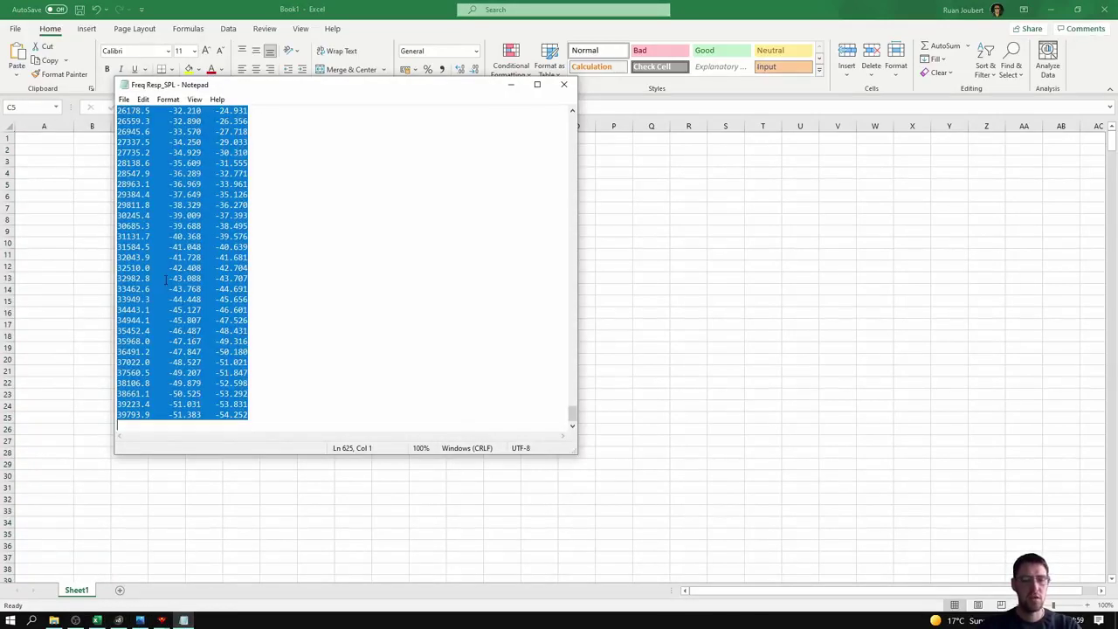
pyautogui.hotkey('ctrl', 'c')
pyautogui.hotkey('alt', 'Tab')
pyautogui.click(44, 127)
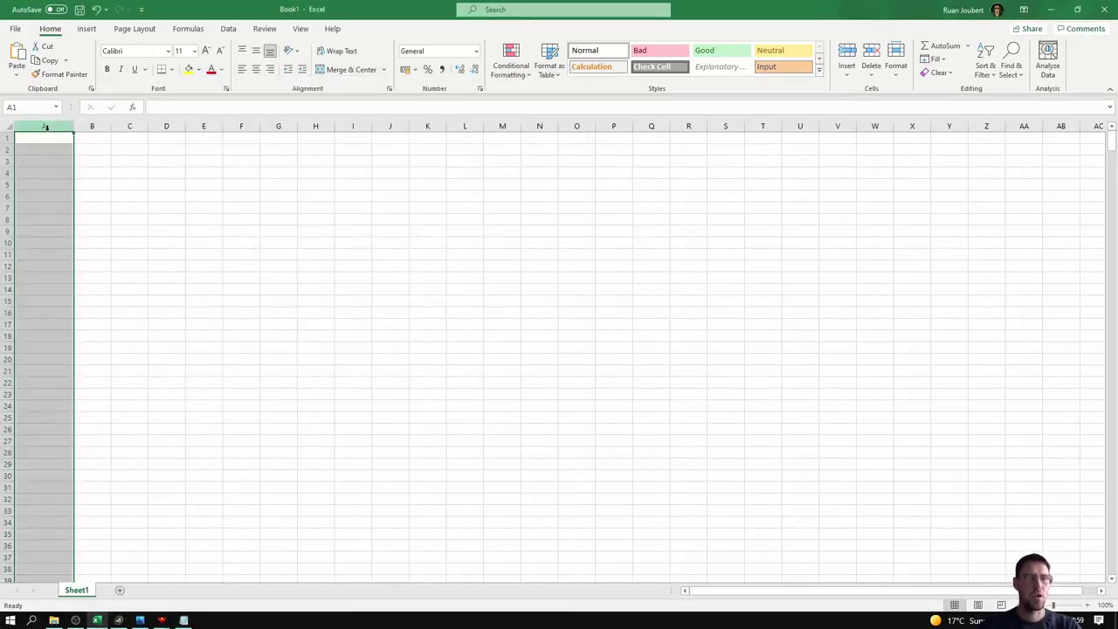
pyautogui.hotkey('ctrl', 'v')
pyautogui.click(537, 343)
pyautogui.click(315, 289)
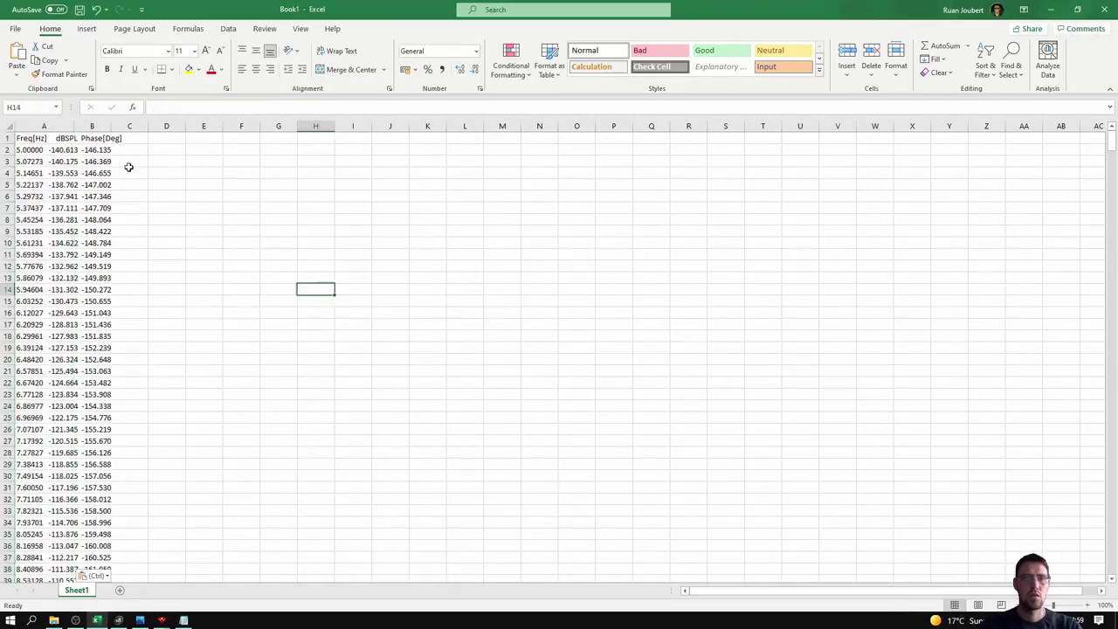
# - Autofit column A, dismiss the Text to Columns no-data warning, and select column A
pyautogui.doubleClick(73, 126)
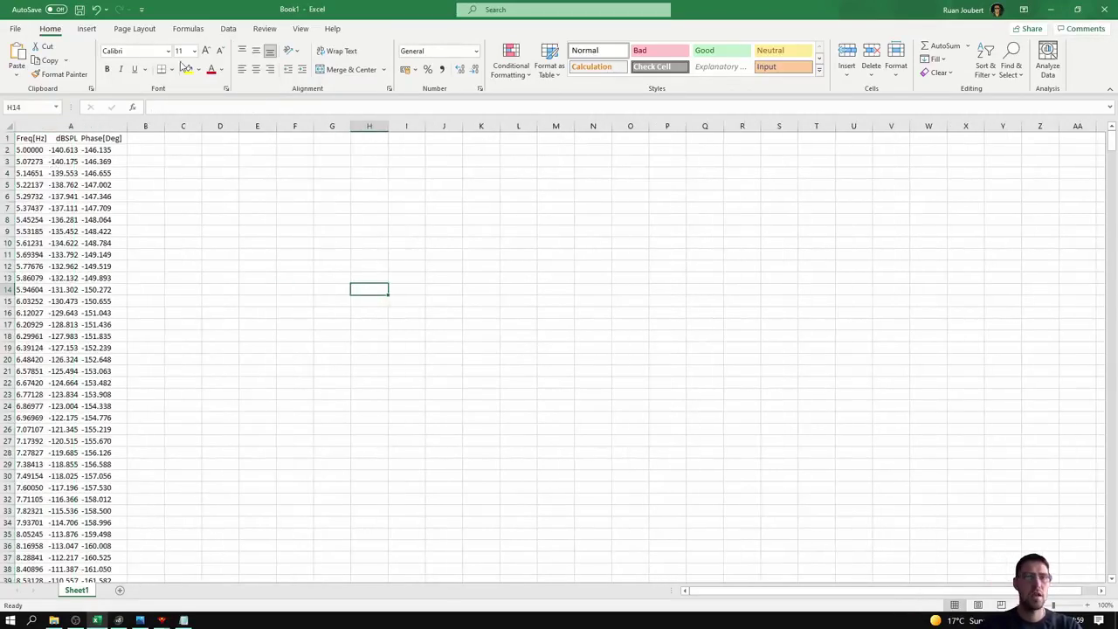
pyautogui.click(229, 29)
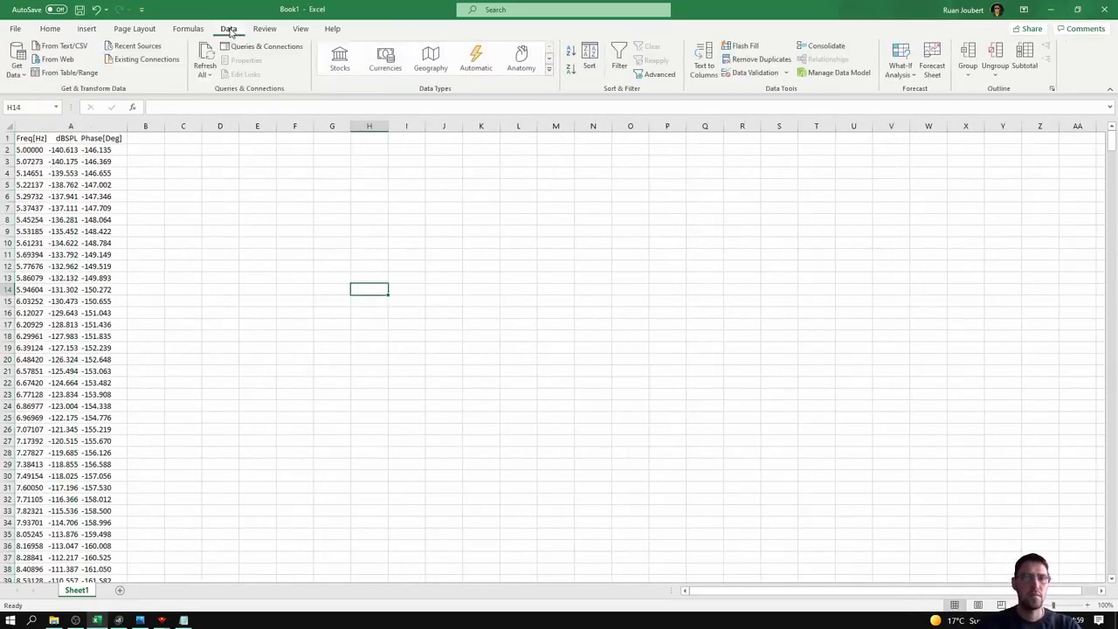
pyautogui.click(708, 63)
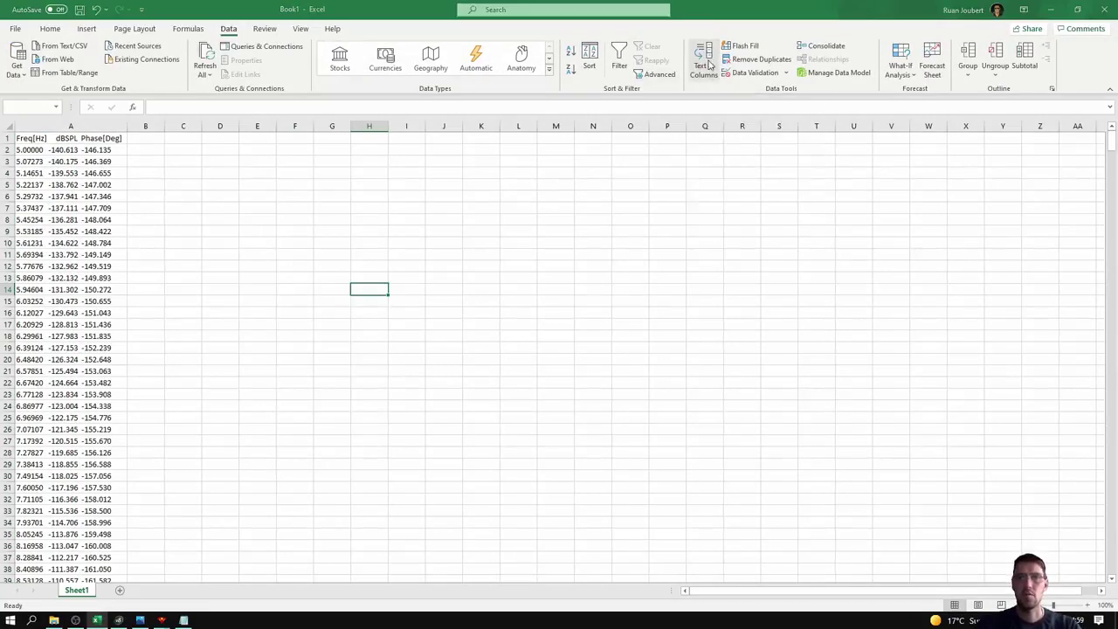
pyautogui.click(566, 343)
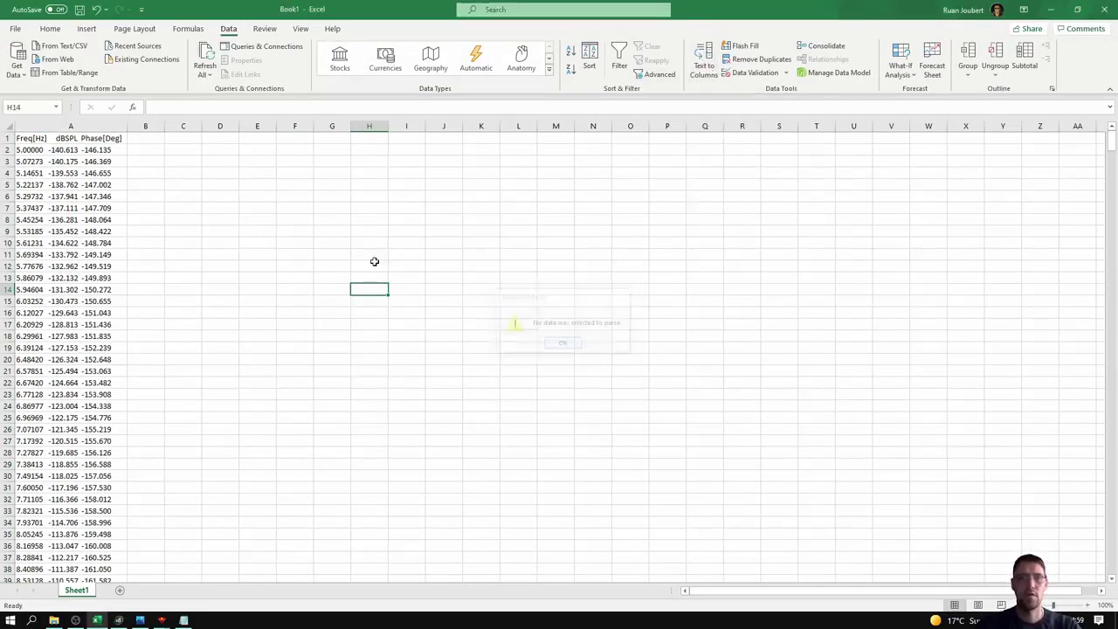
pyautogui.click(99, 126)
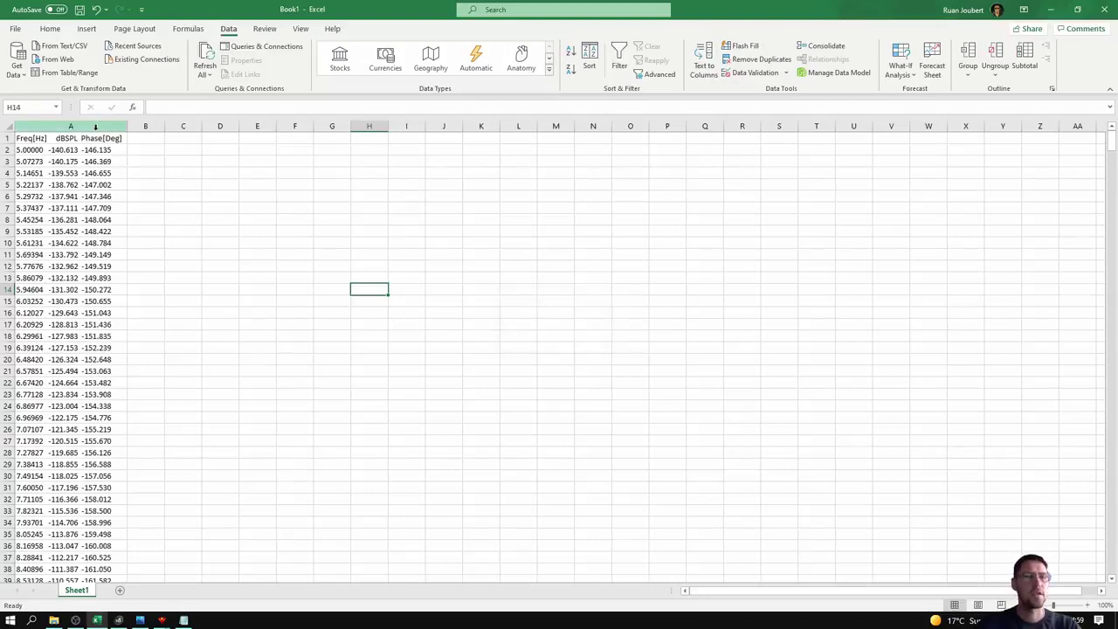
# - Split column A as fixed-width text into Freq, dBSPL and Phase columns
pyautogui.click(708, 58)
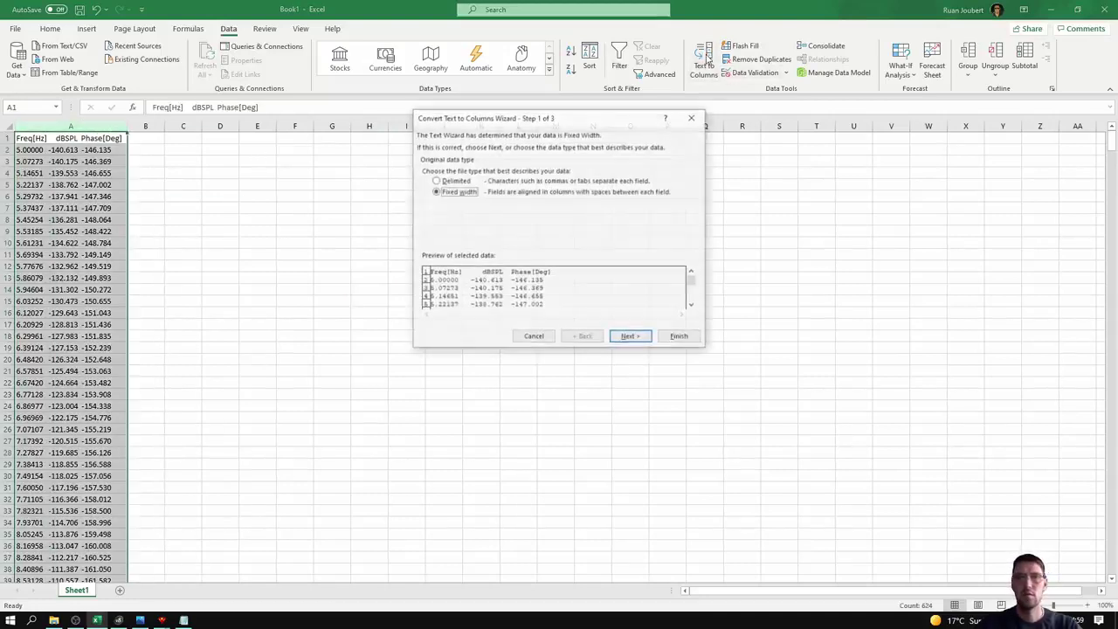
pyautogui.click(629, 337)
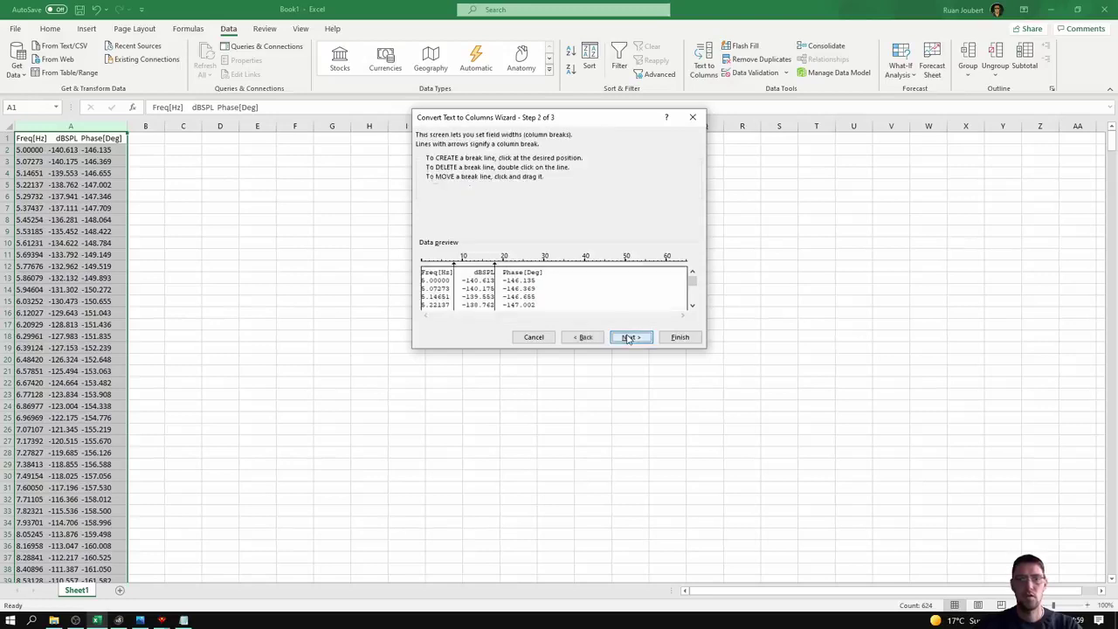
pyautogui.click(629, 338)
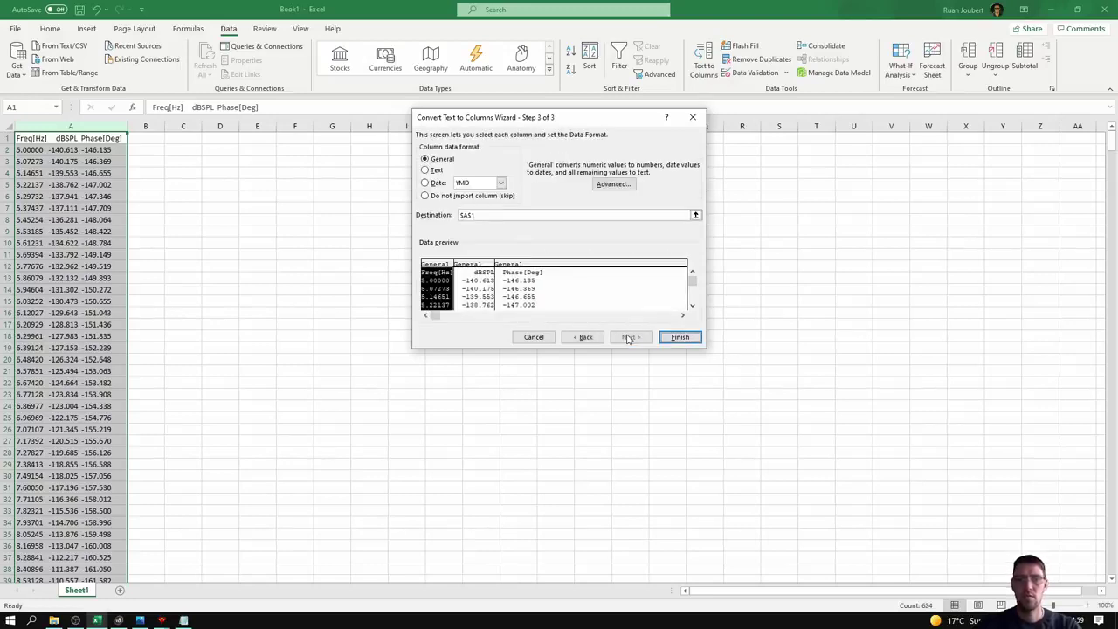
pyautogui.click(679, 337)
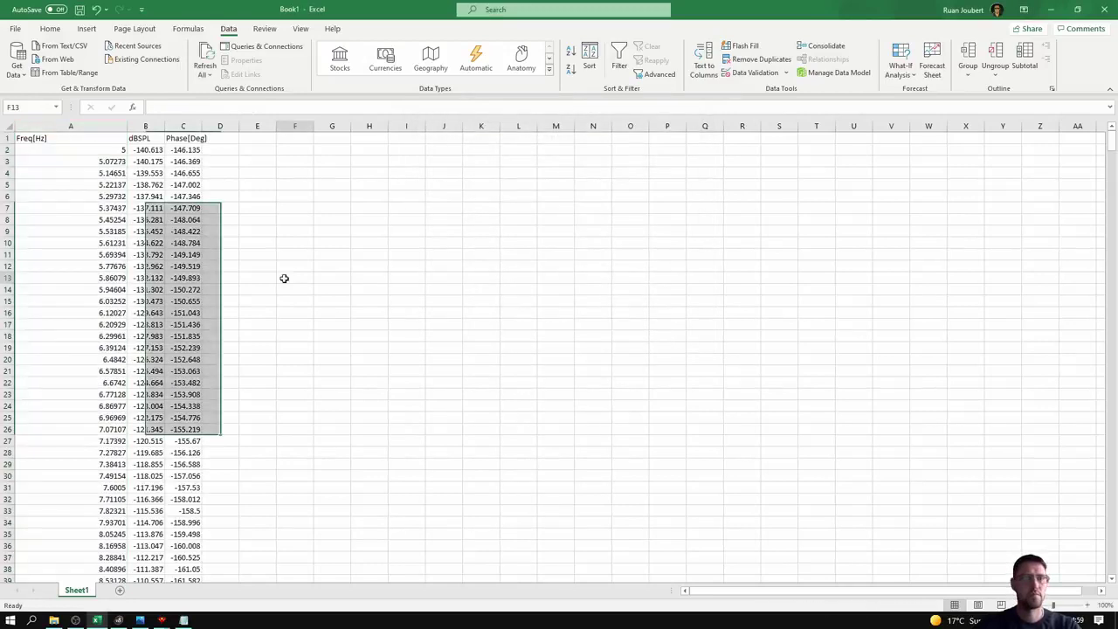
# - Fit the widths of the three data columns and select header row 1
pyautogui.doubleClick(125, 126)
pyautogui.click(68, 126)
pyautogui.moveTo(121, 126); pyautogui.dragTo(121, 126)
pyautogui.click(109, 126)
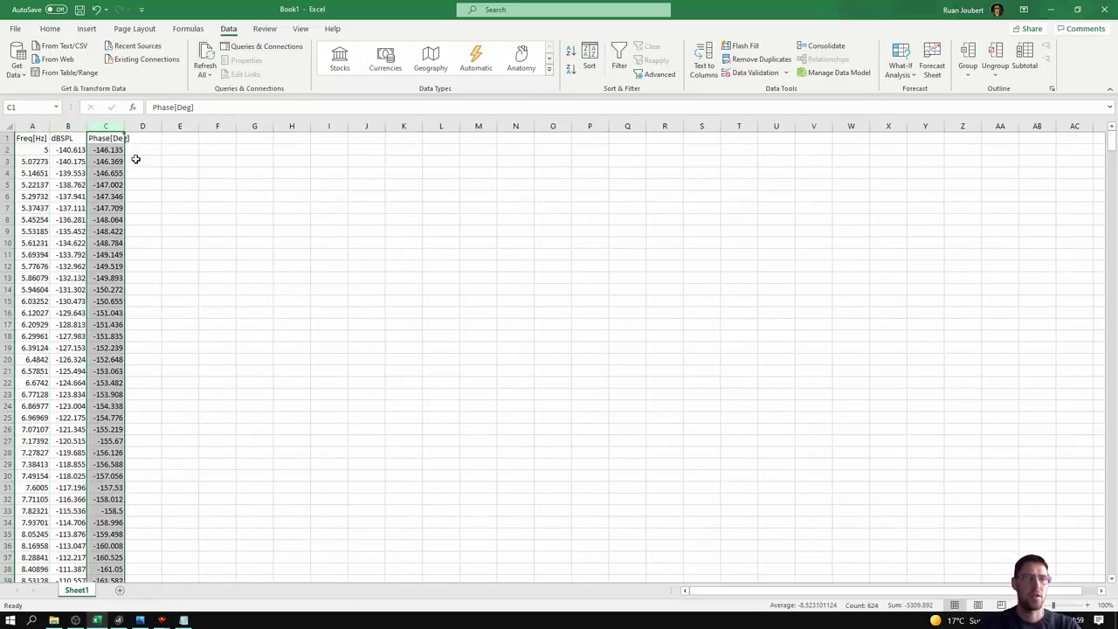
pyautogui.click(136, 159)
pyautogui.click(6, 138)
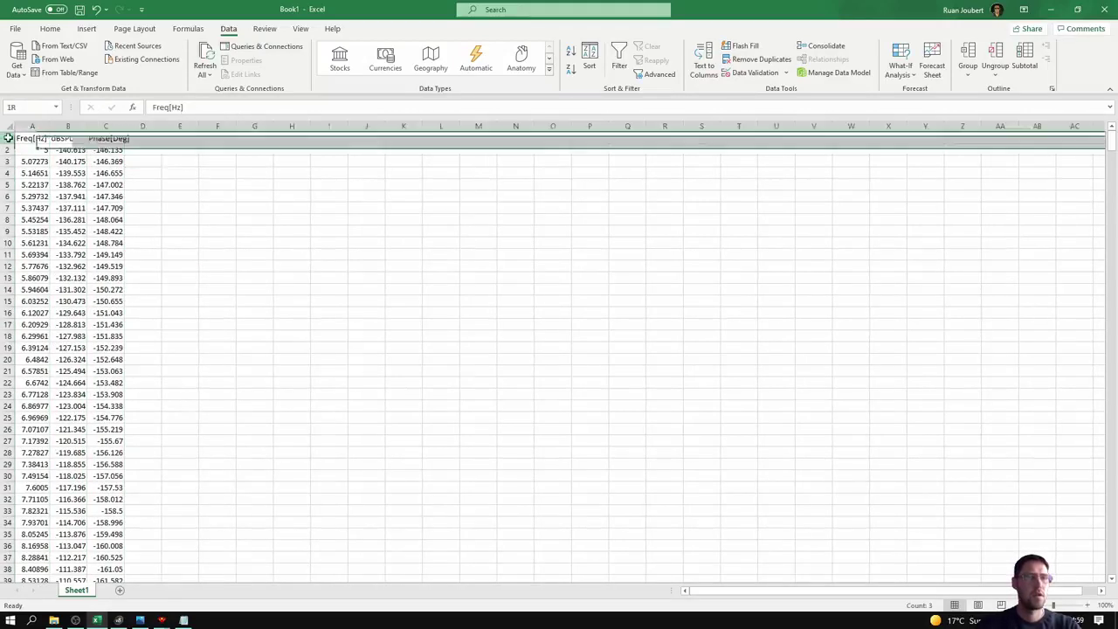
# - Delete header row 1 in Excel and copy the entire remaining data table
pyautogui.press('Delete')
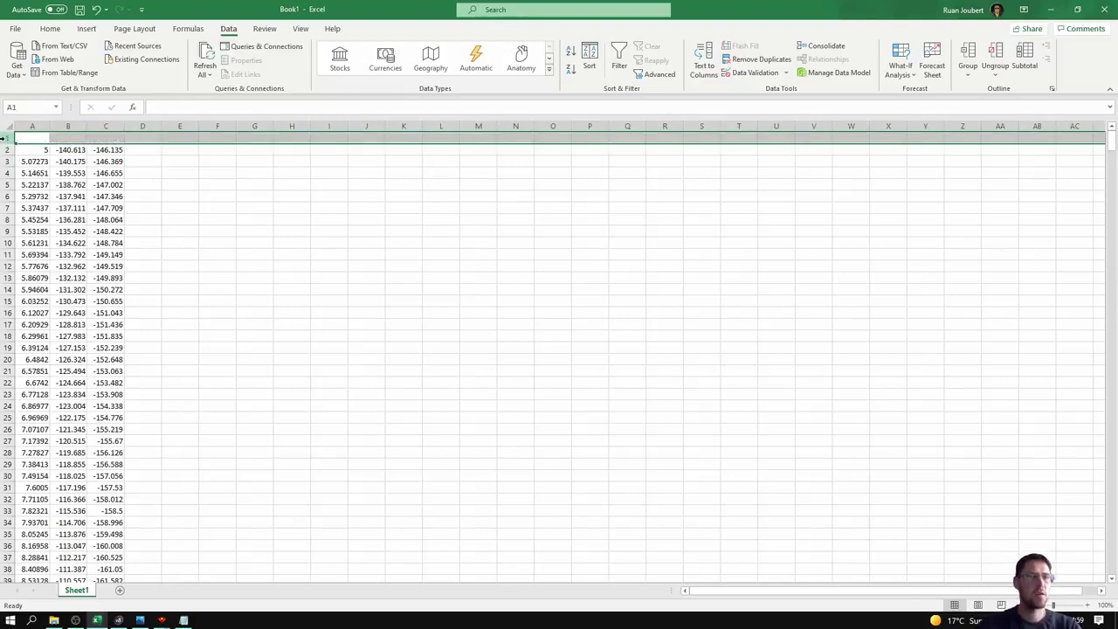
pyautogui.rightClick(5, 138)
pyautogui.click(35, 242)
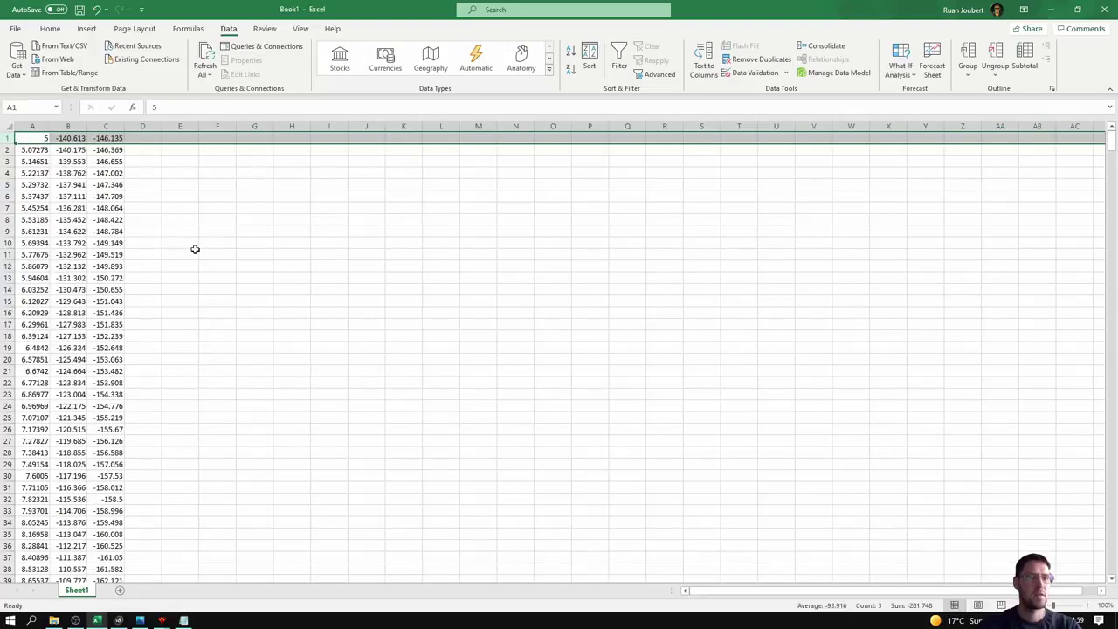
pyautogui.click(196, 252)
pyautogui.click(5, 125)
pyautogui.hotkey('ctrl', 'c')
pyautogui.click(112, 185)
# - Replace the Freq Resp_SPL contents in Notepad with the copied data and save it
pyautogui.click(183, 620)
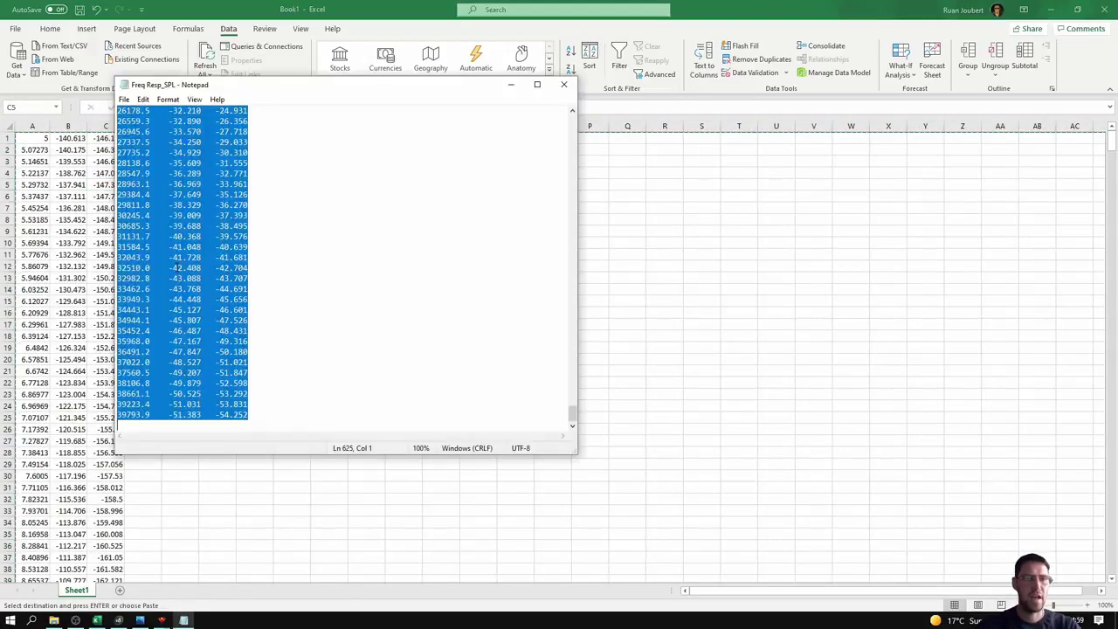
pyautogui.press('Delete')
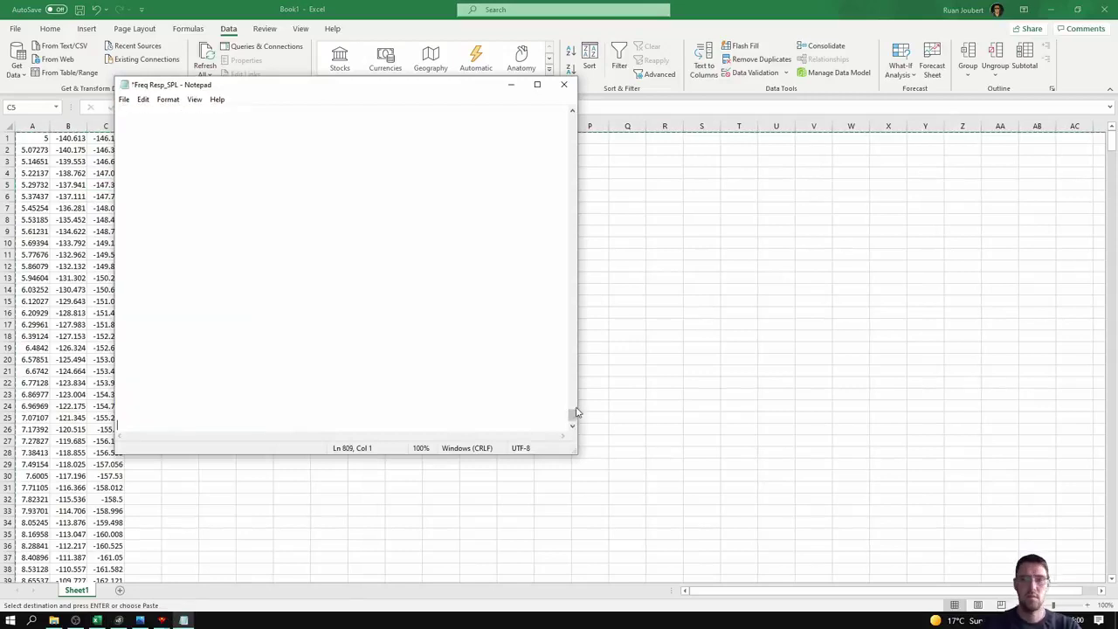
pyautogui.moveTo(573, 416); pyautogui.dragTo(573, 127)
pyautogui.click(459, 169)
pyautogui.click(122, 99)
pyautogui.click(145, 152)
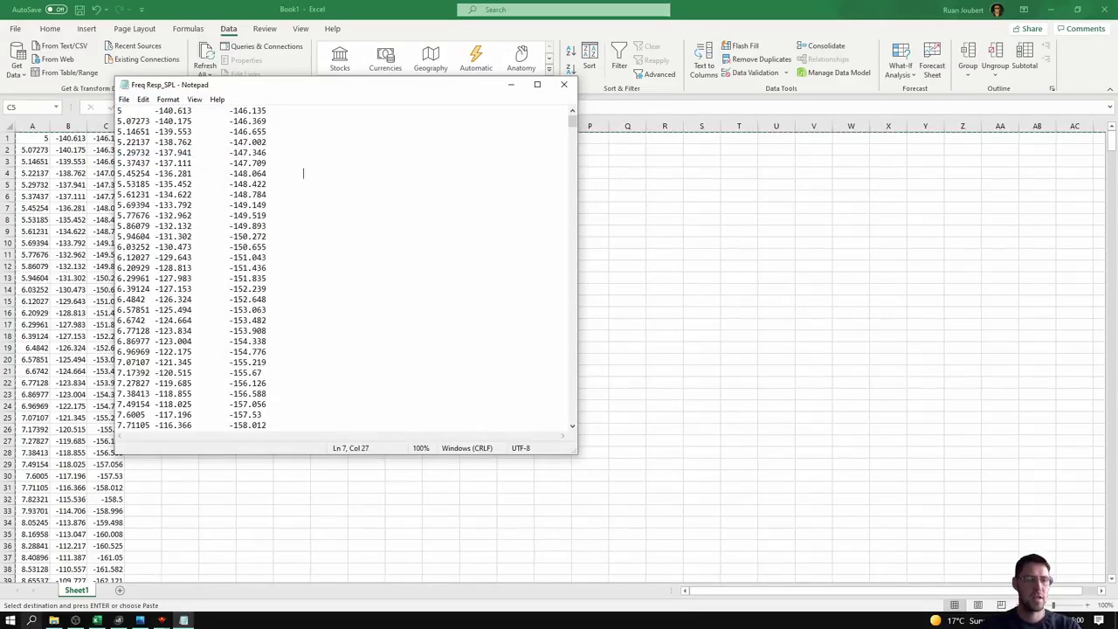
pyautogui.hotkey('alt', 'Tab')
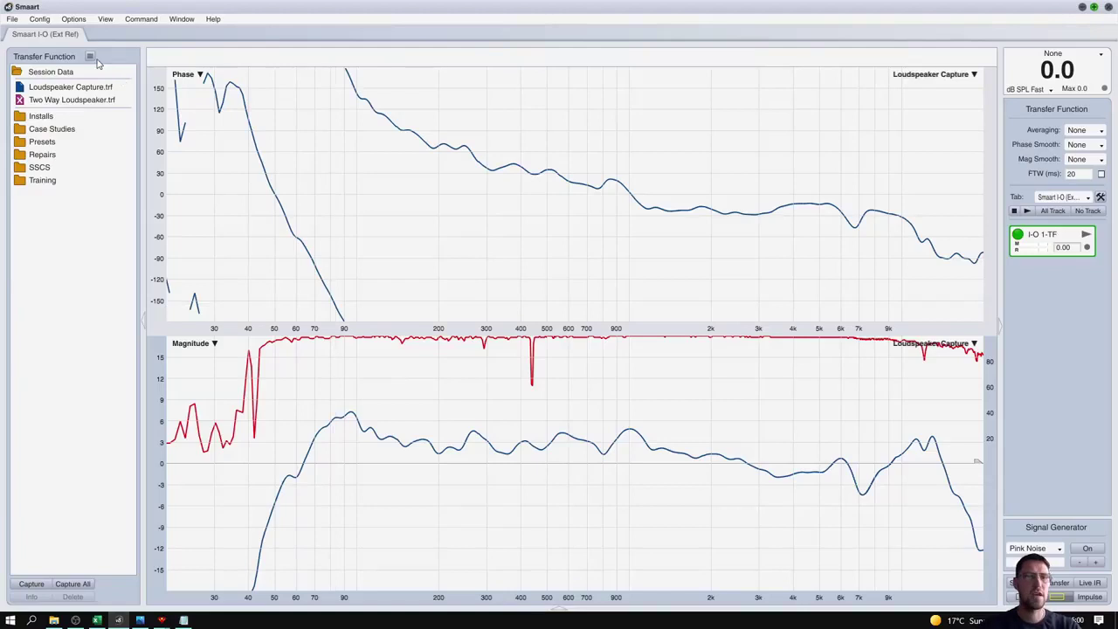
# - Import Freq Resp_SPL via Transfer Function Import ASCII as a new Smaart trace
pyautogui.click(91, 57)
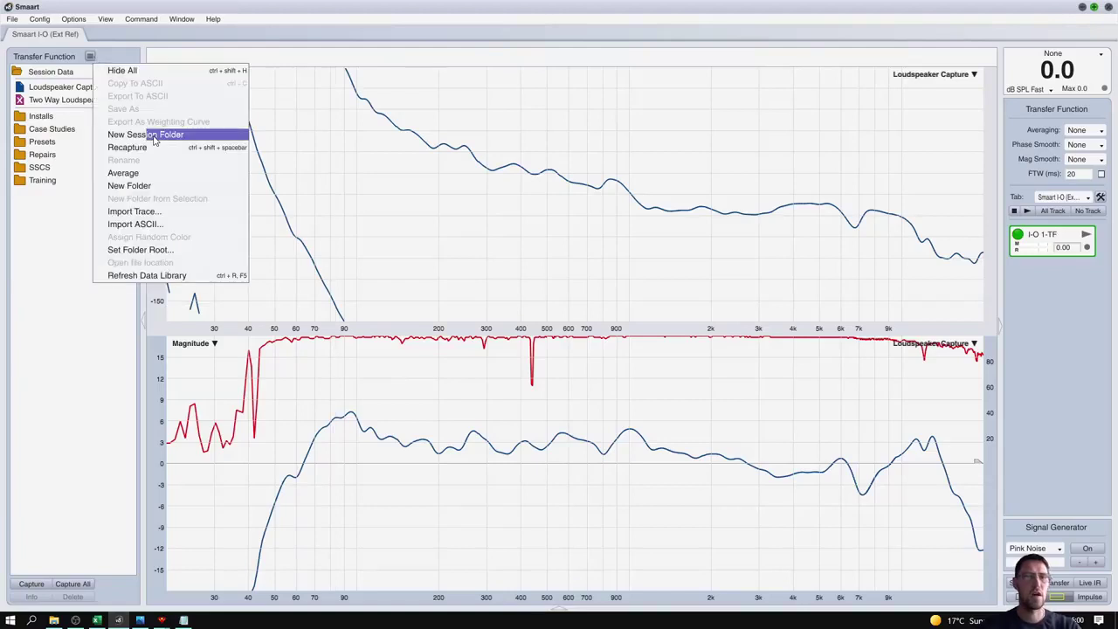
pyautogui.click(153, 229)
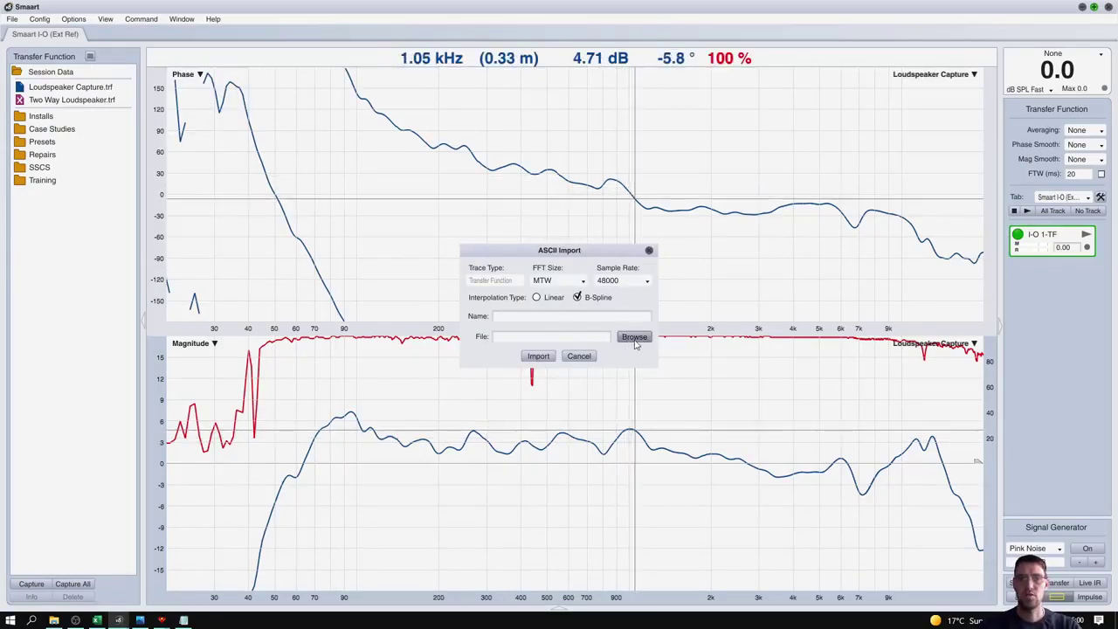
pyautogui.click(640, 344)
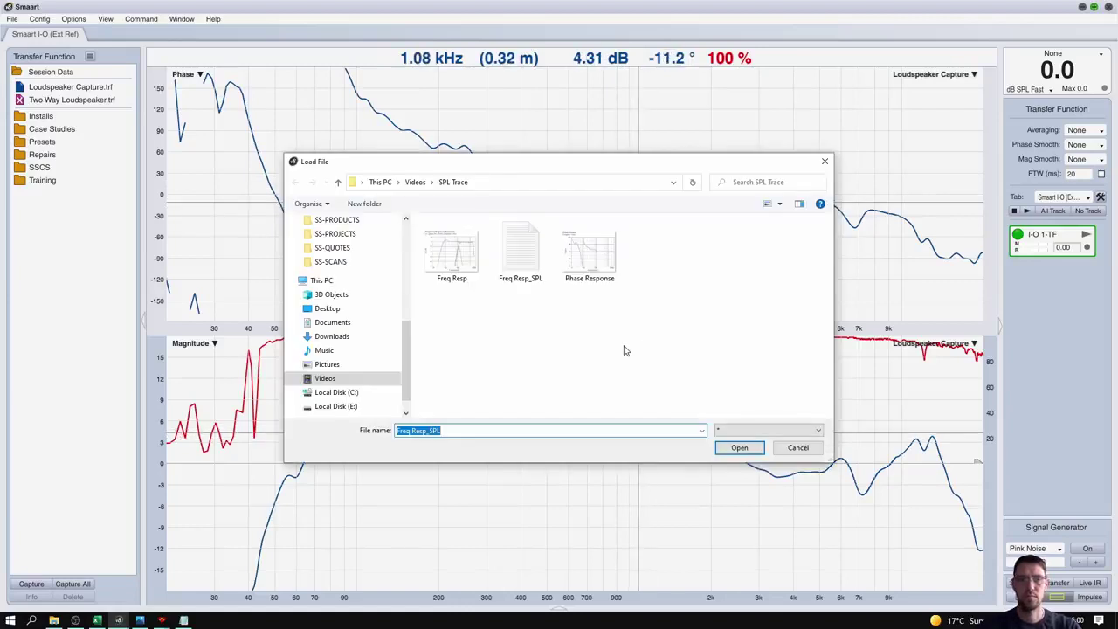
pyautogui.click(521, 254)
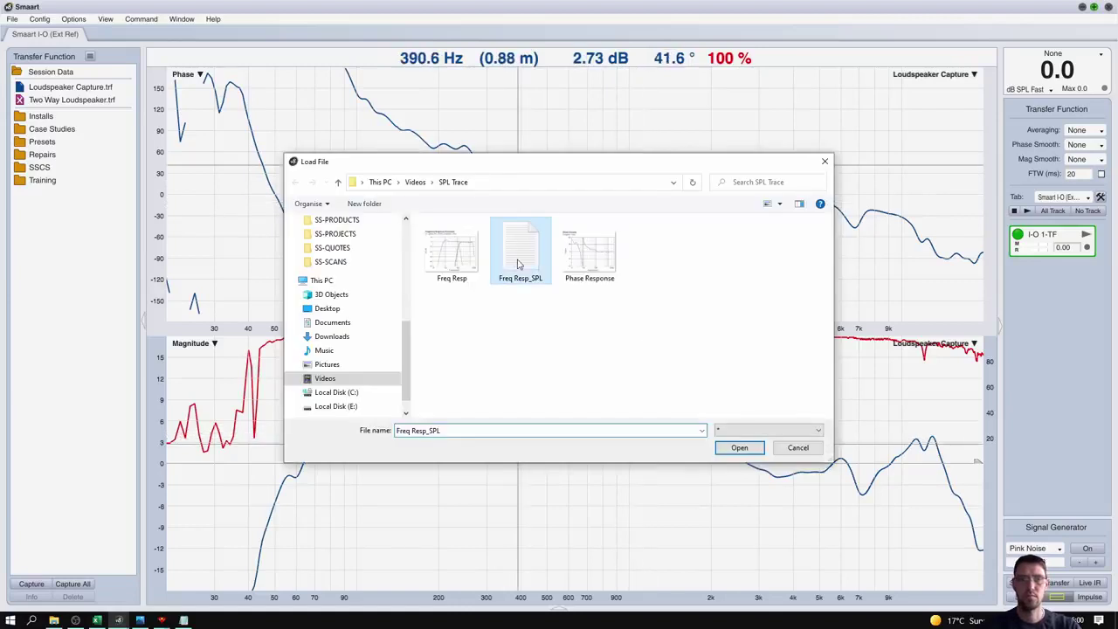
pyautogui.click(739, 447)
pyautogui.click(539, 357)
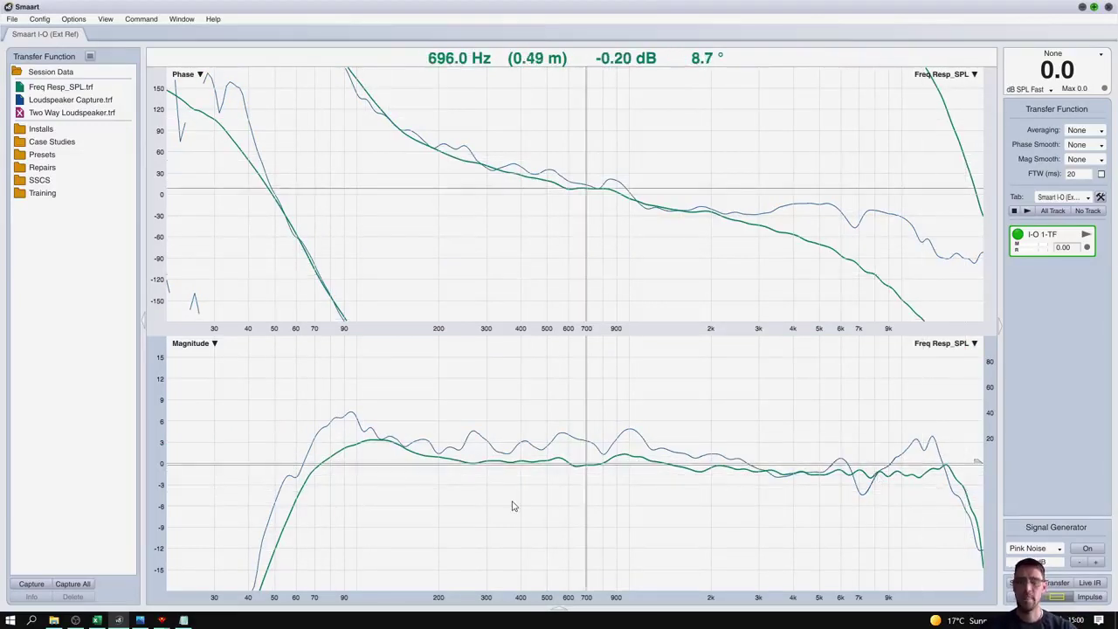
pyautogui.hotkey('alt', 'Tab')
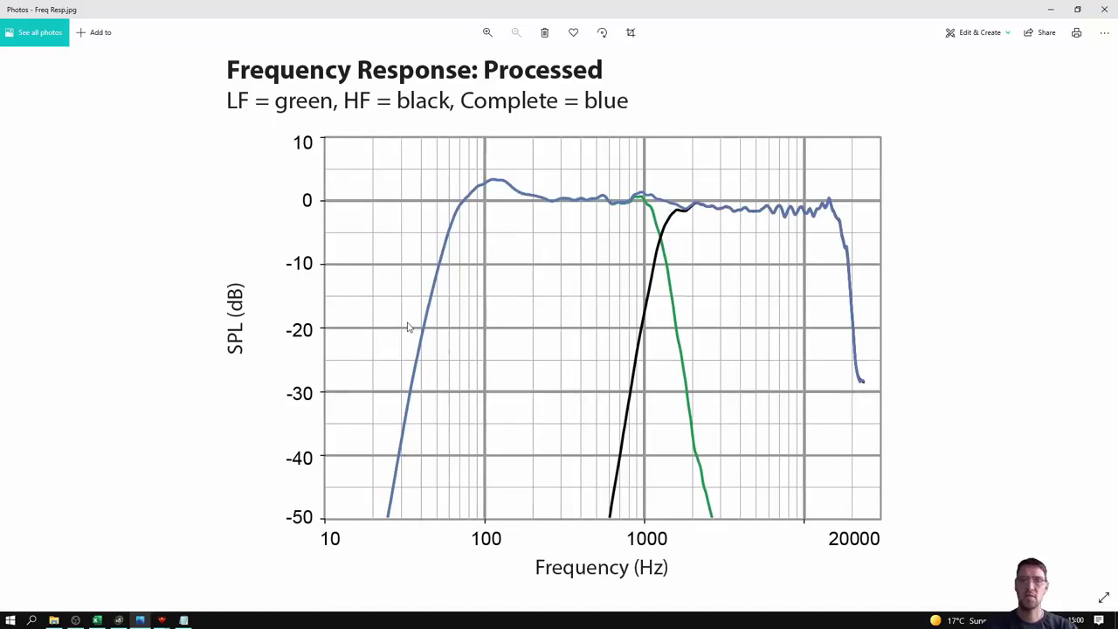
pyautogui.click(164, 620)
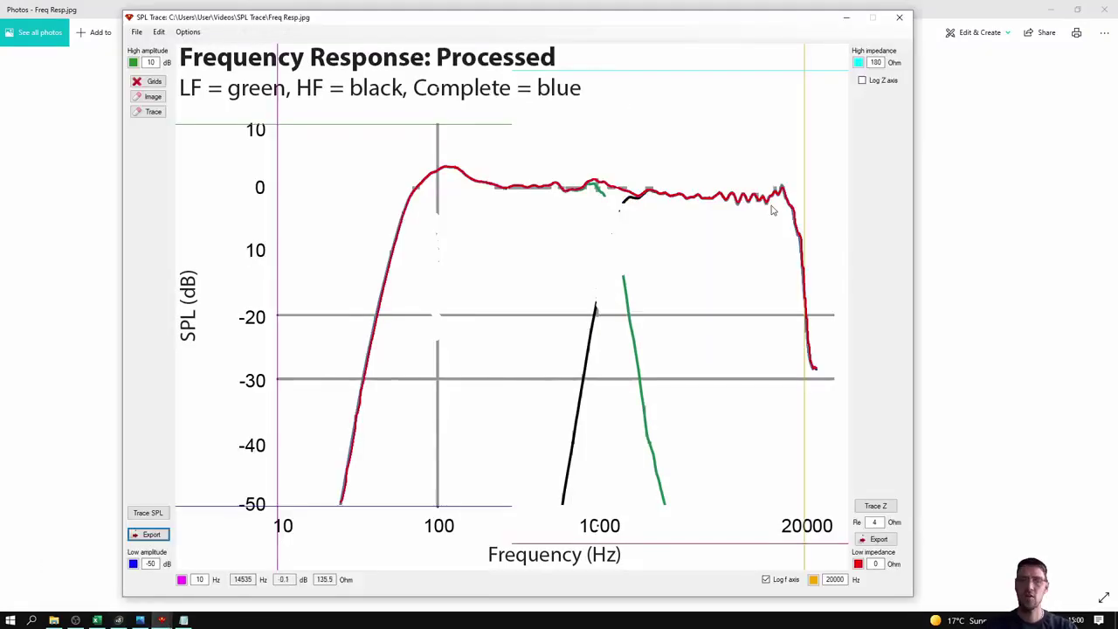
pyautogui.click(183, 620)
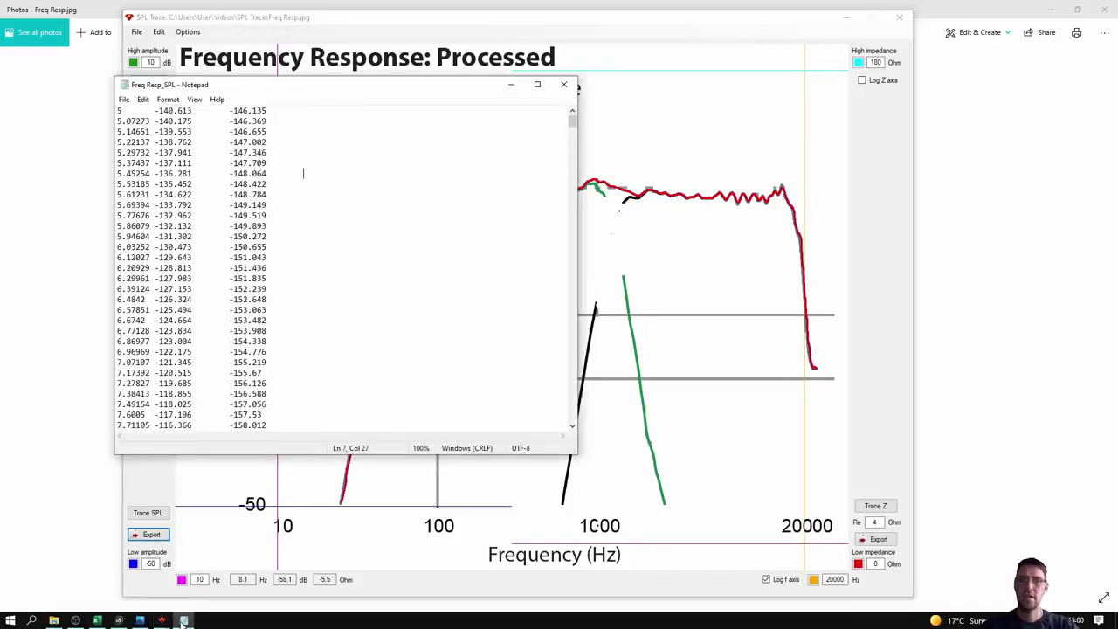
pyautogui.click(97, 620)
pyautogui.click(184, 620)
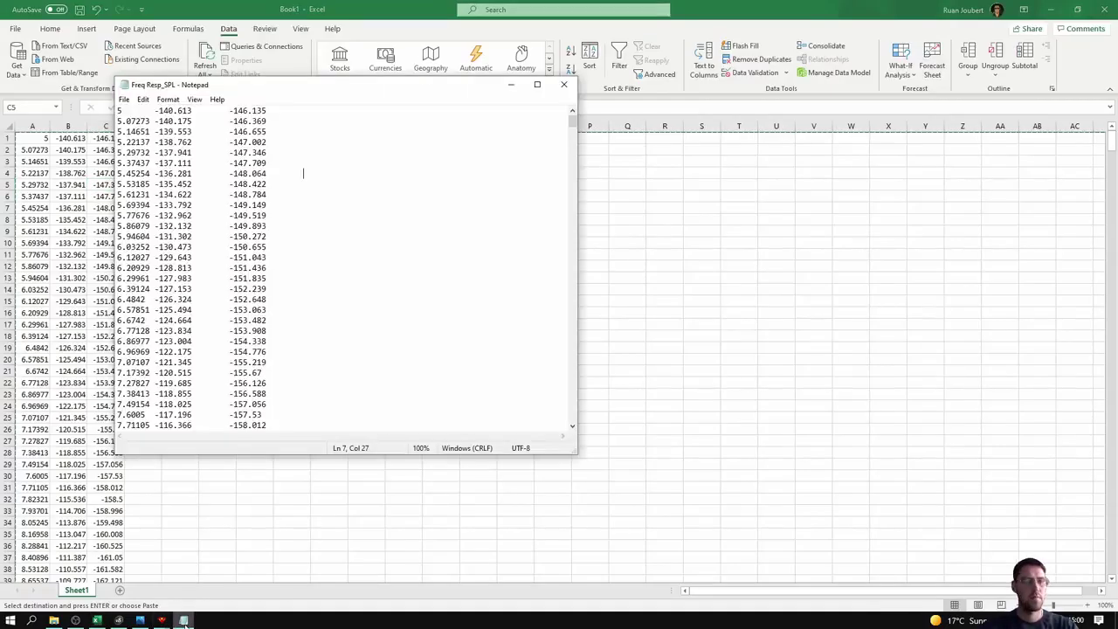
pyautogui.click(119, 620)
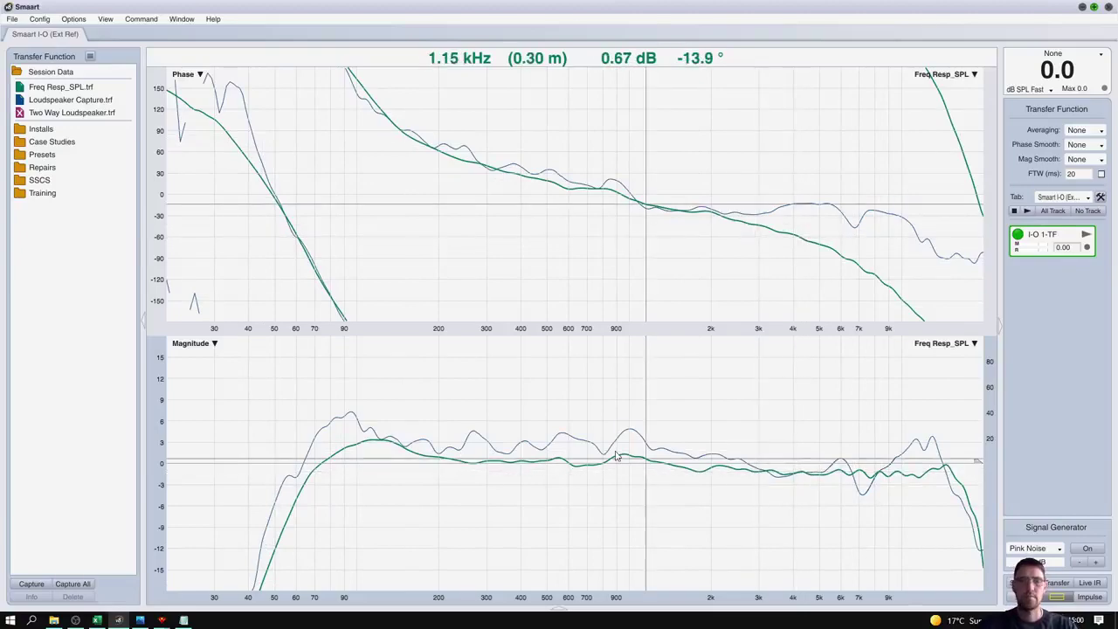
# - Compare the spec-sheet chart and SPL Trace graph, then bring back Smaart's Freq Resp_SPL traces
pyautogui.click(140, 621)
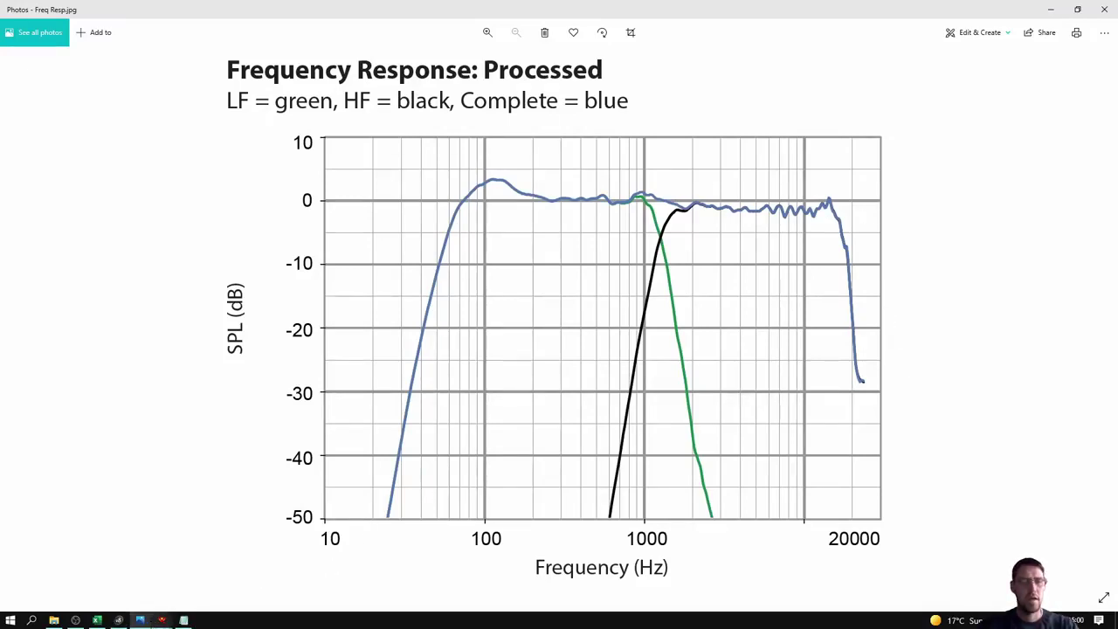
pyautogui.click(120, 621)
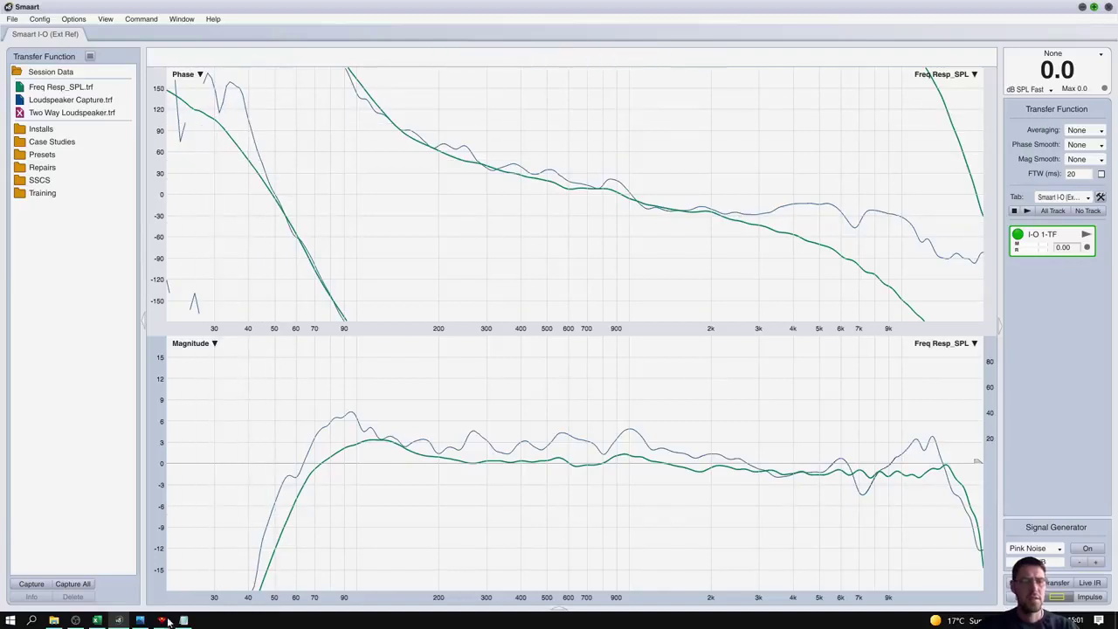
pyautogui.moveTo(162, 620)
pyautogui.click(209, 587)
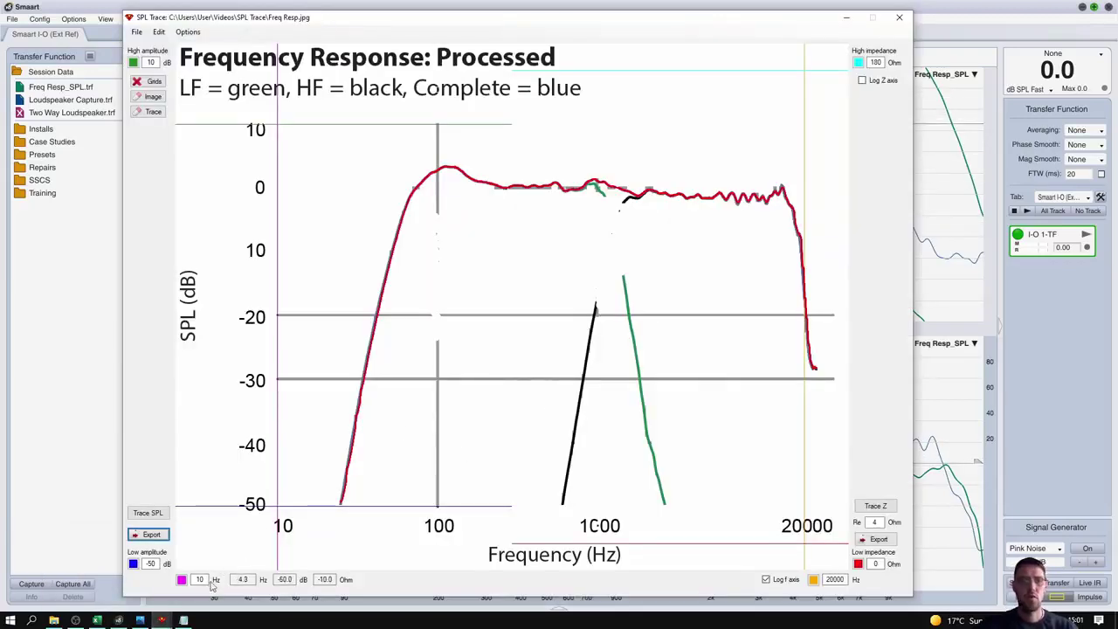
pyautogui.click(100, 572)
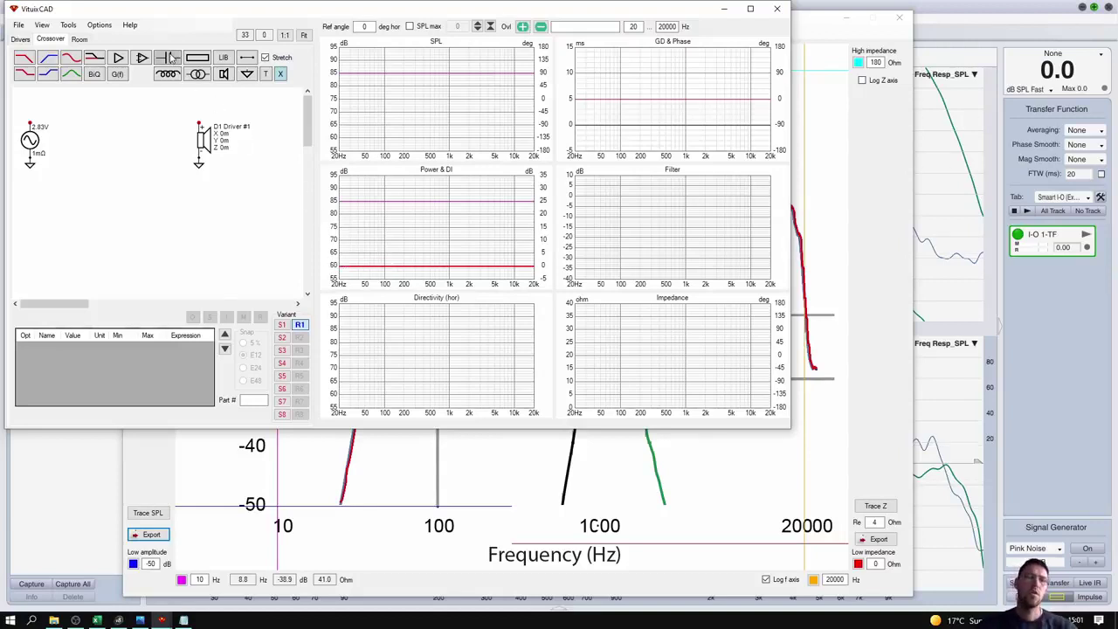
pyautogui.moveTo(162, 620)
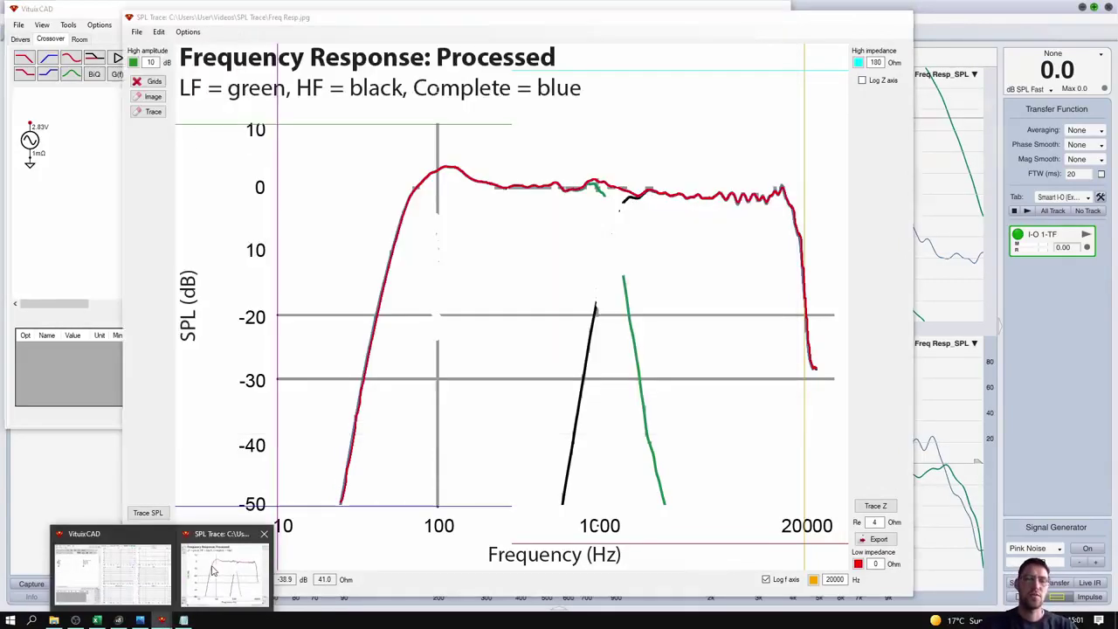
pyautogui.click(224, 566)
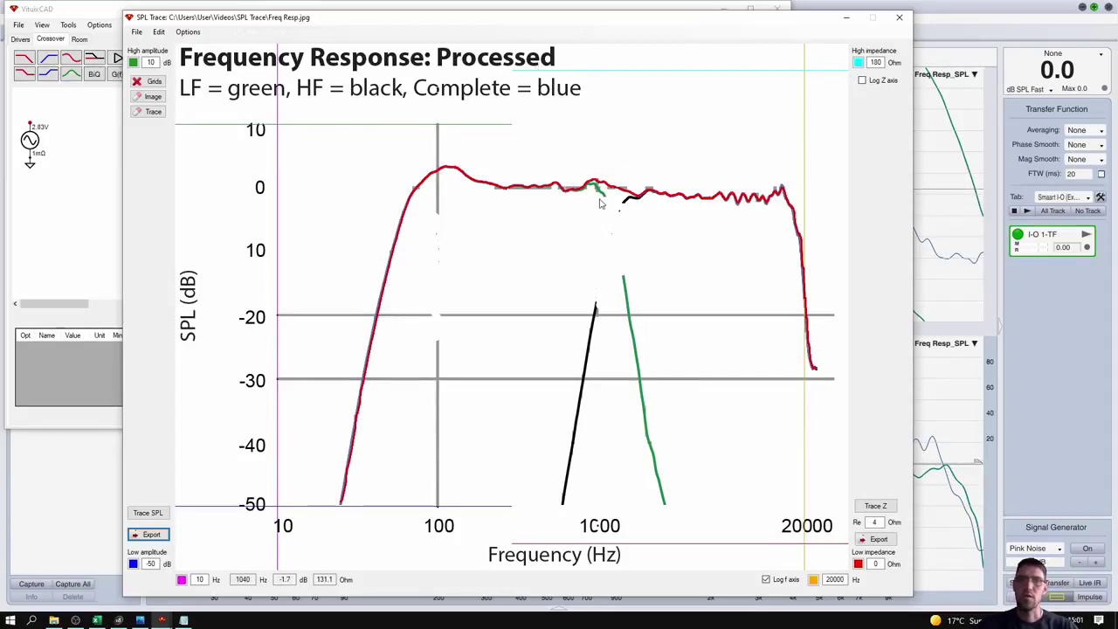
pyautogui.click(118, 620)
# - Hide the Loudspeaker Capture and Freq Resp_SPL traces and show Two Way Loudspeaker.trf
pyautogui.click(21, 101)
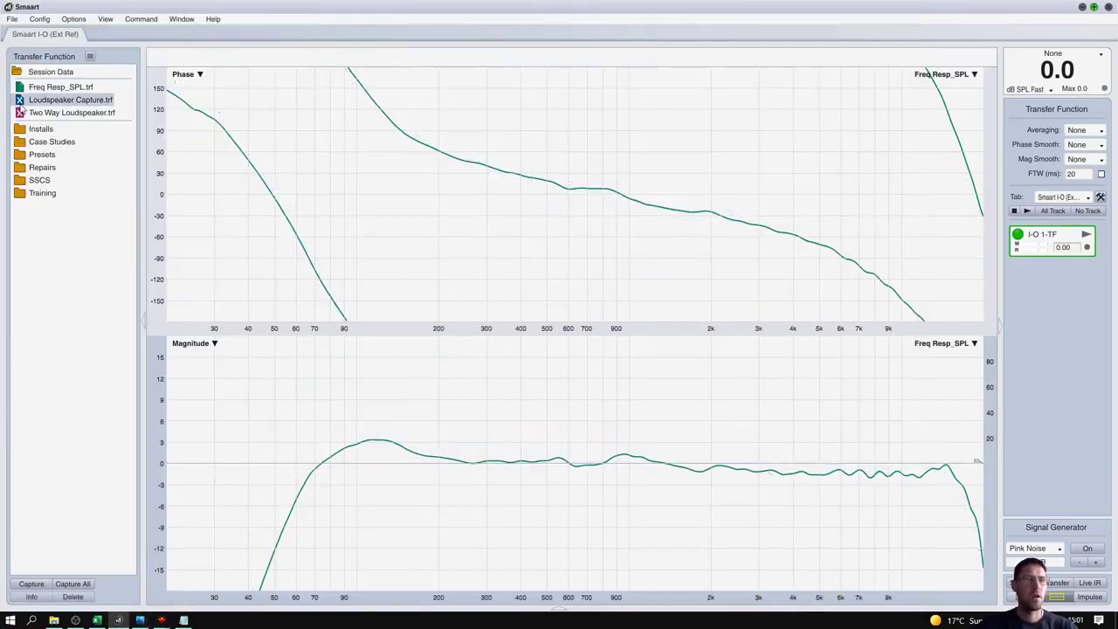
pyautogui.click(19, 87)
pyautogui.click(21, 112)
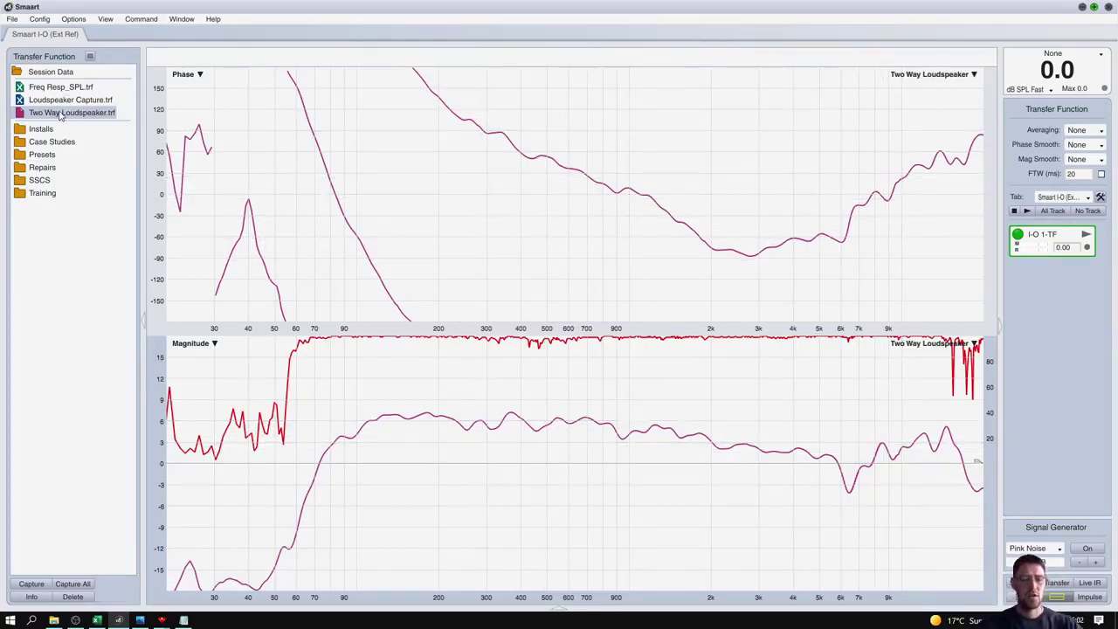
pyautogui.press('super+shift+s')
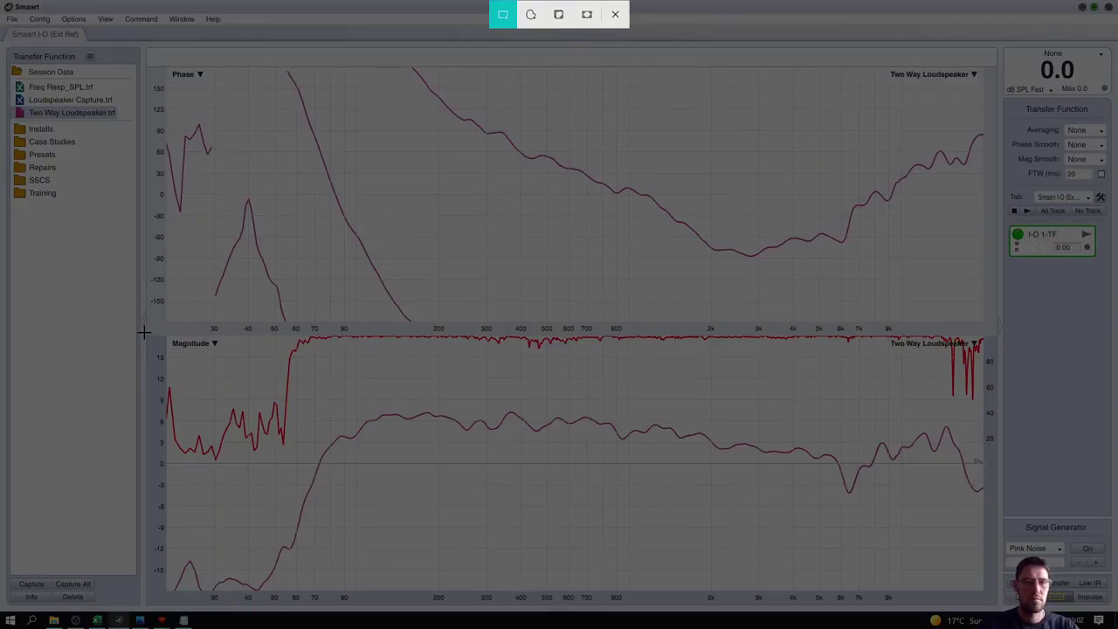
# - Snip Smaart's Two Way Loudspeaker Magnitude graph and paste it into SPL Trace for tracing
pyautogui.moveTo(143, 330); pyautogui.dragTo(1001, 611)
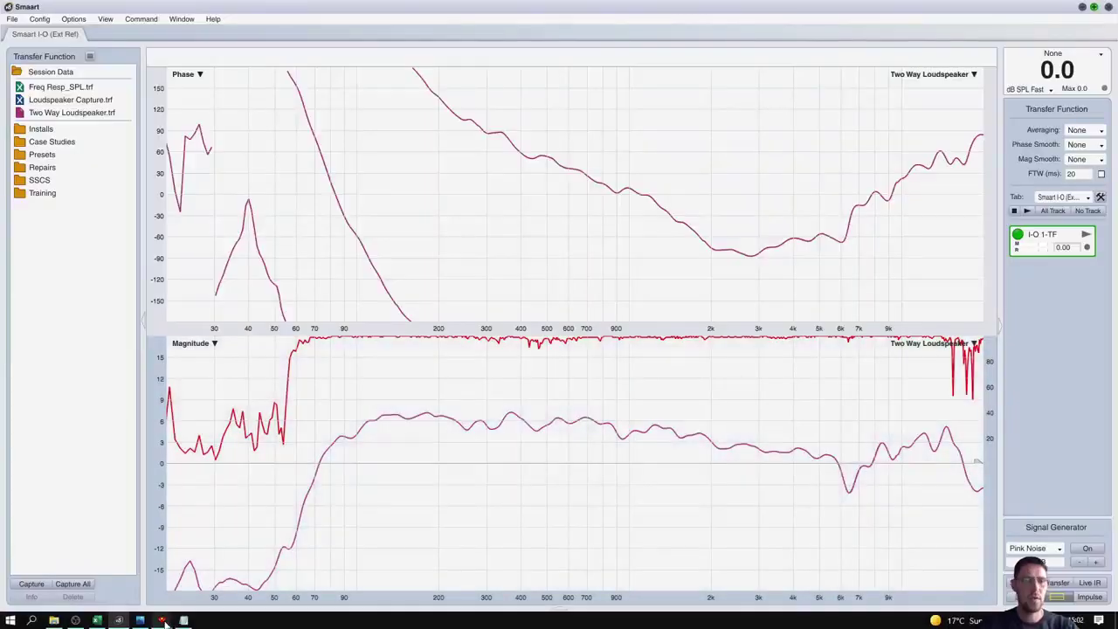
pyautogui.moveTo(163, 622)
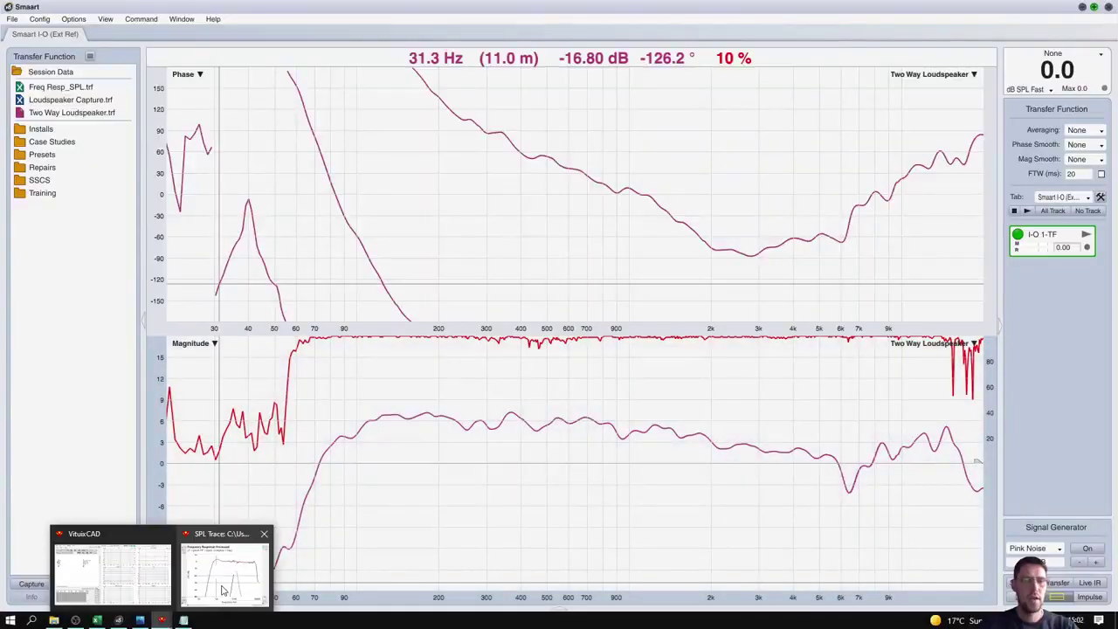
pyautogui.click(225, 568)
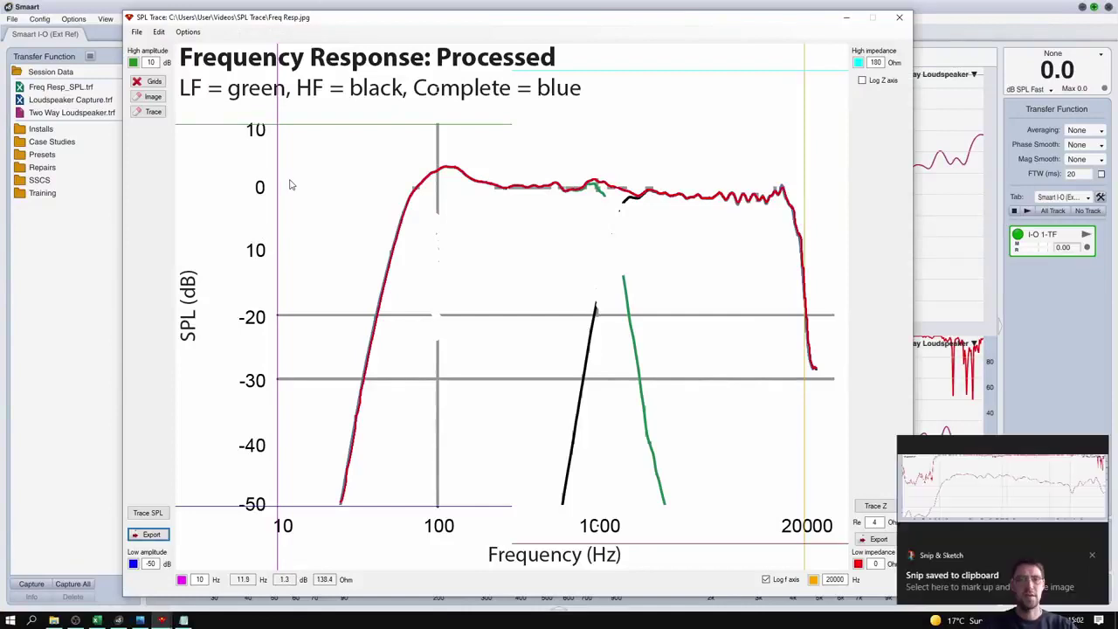
pyautogui.click(158, 31)
pyautogui.click(179, 42)
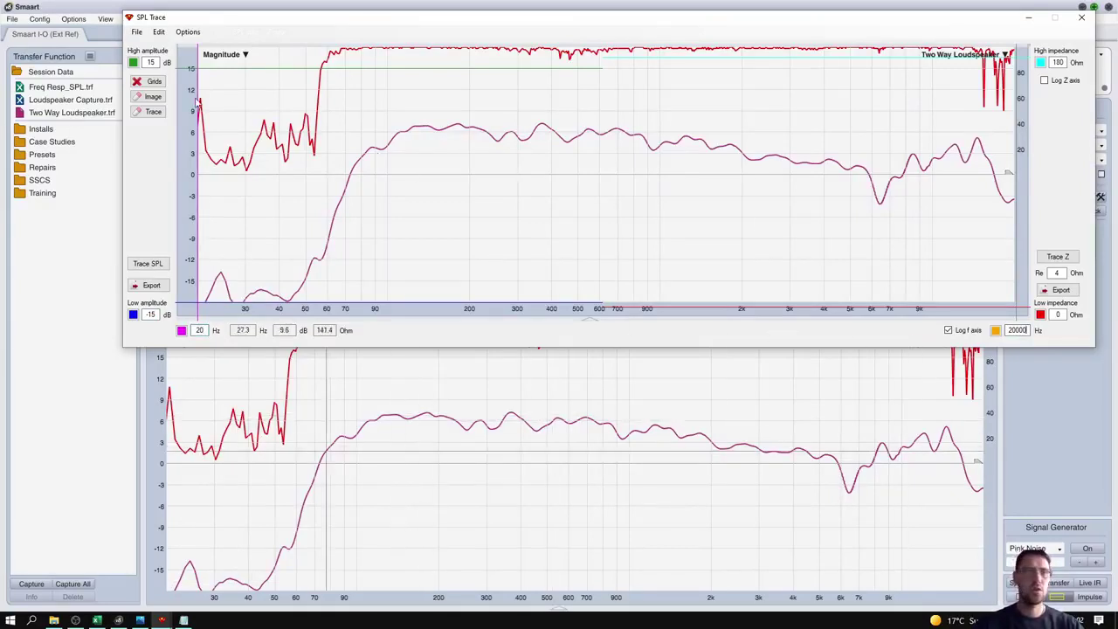
# - Turn off the grid lines and auto-trace the magnitude curve from 20 Hz to 20 kHz
pyautogui.click(149, 80)
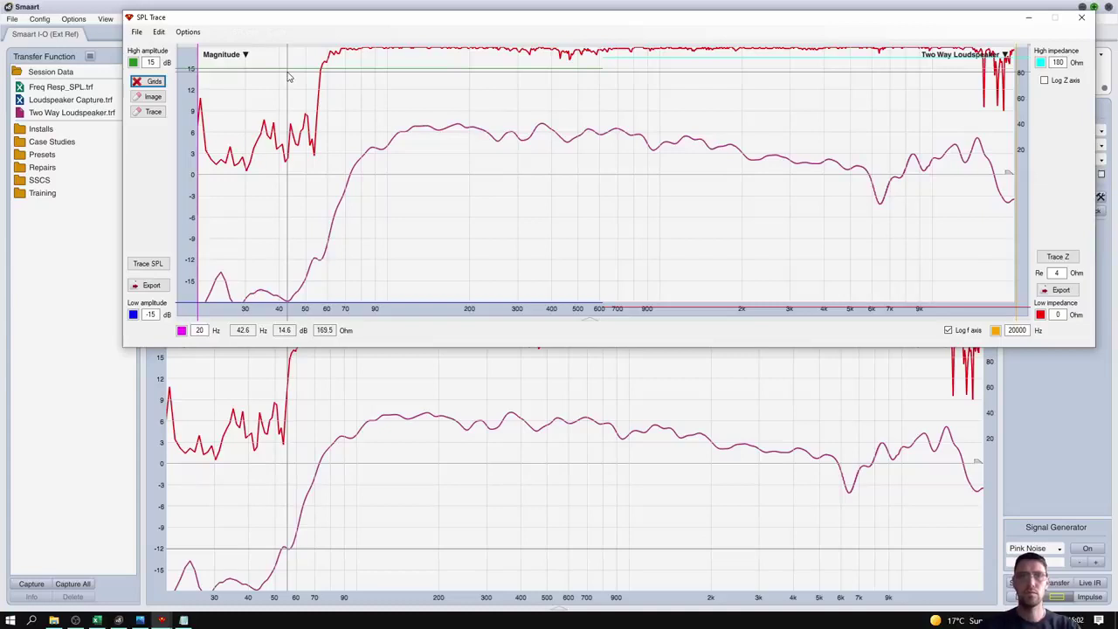
pyautogui.press('space')
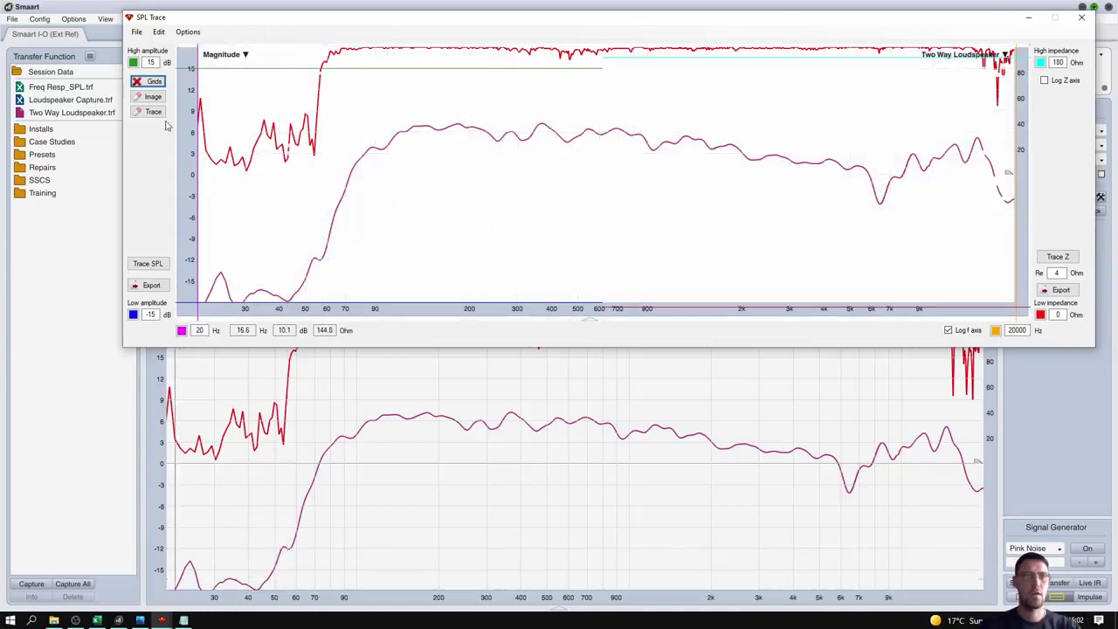
pyautogui.click(140, 264)
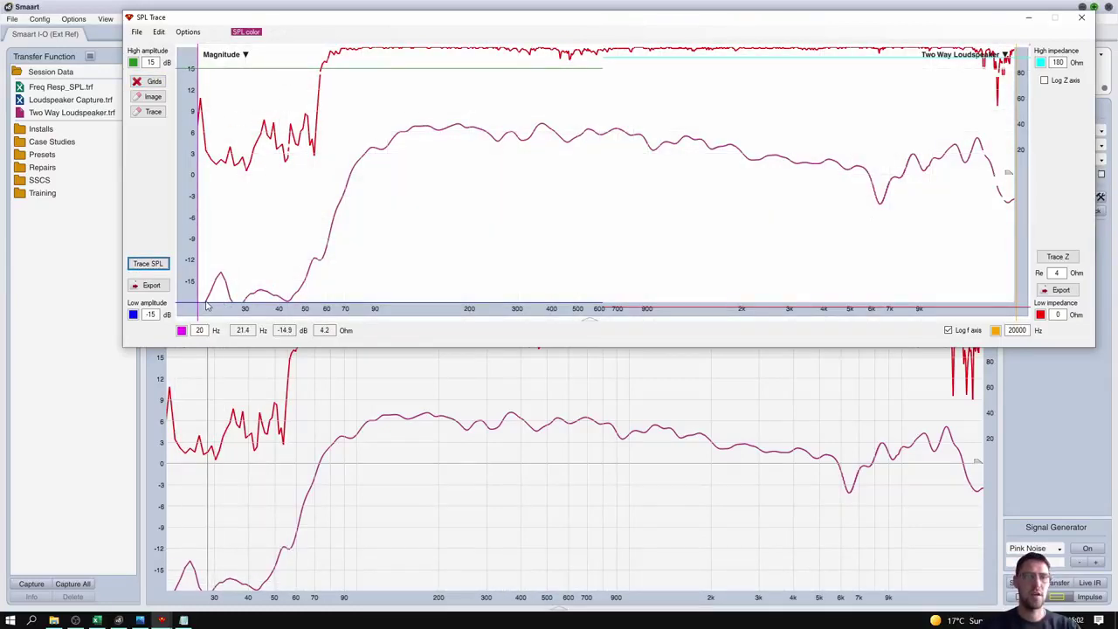
pyautogui.click(207, 304)
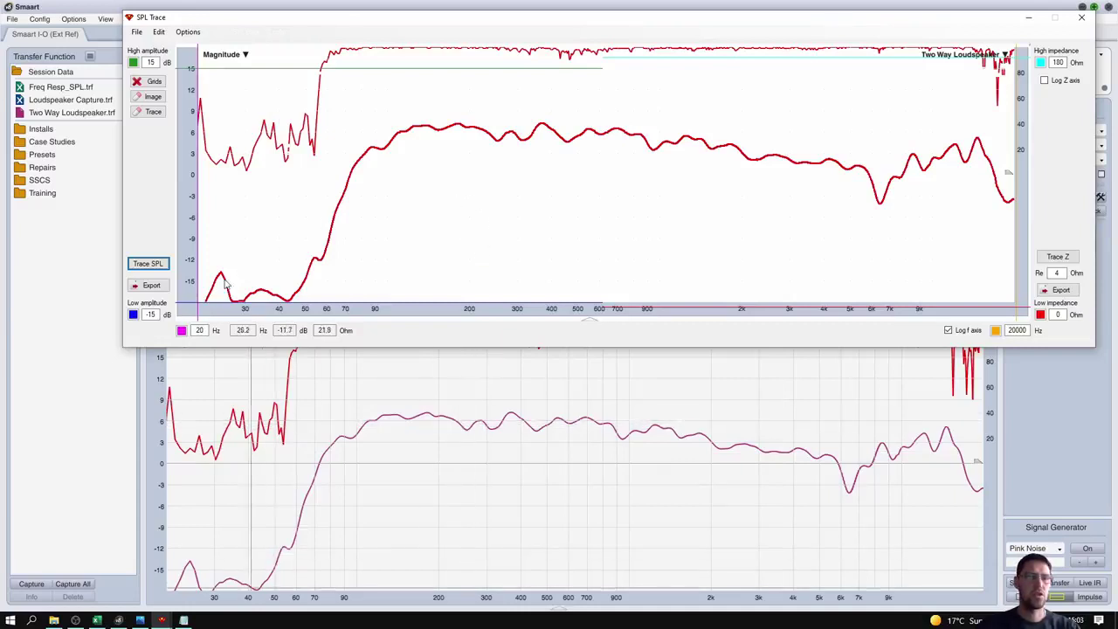
# - Export the trace as '2way SPL Trace' and select the file in the SPL Trace folder
pyautogui.click(151, 285)
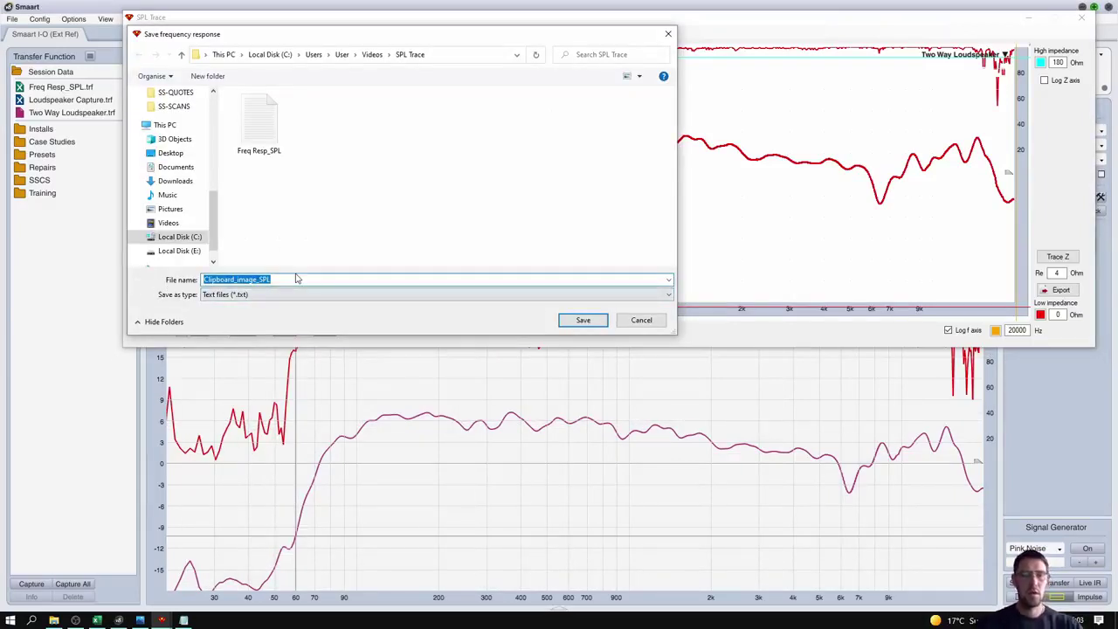
pyautogui.write('2way SPL Trace')
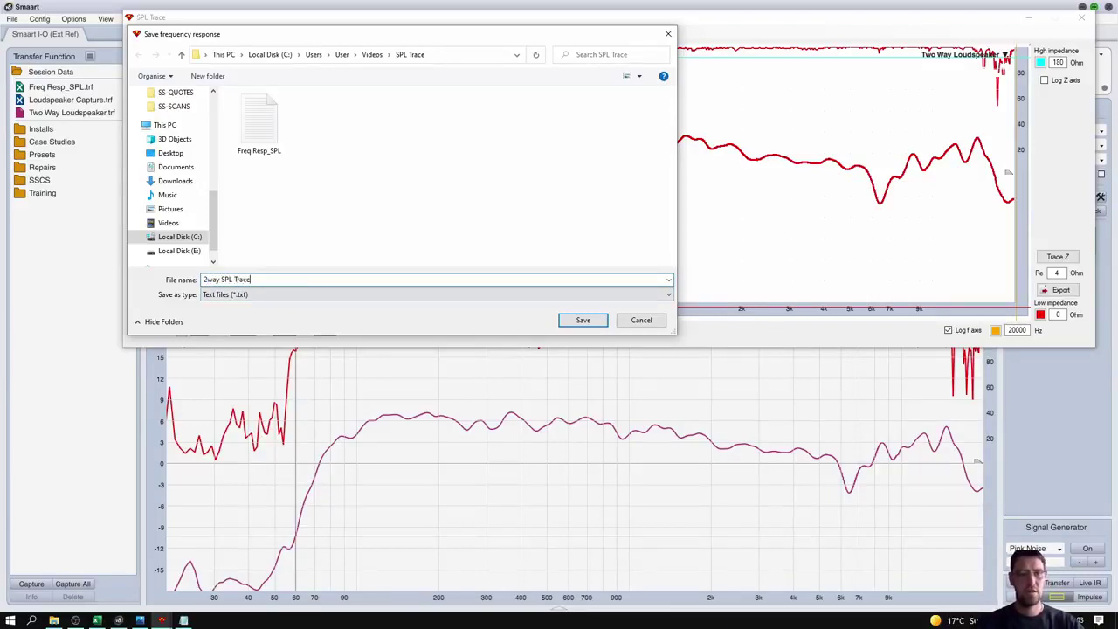
pyautogui.press('Return')
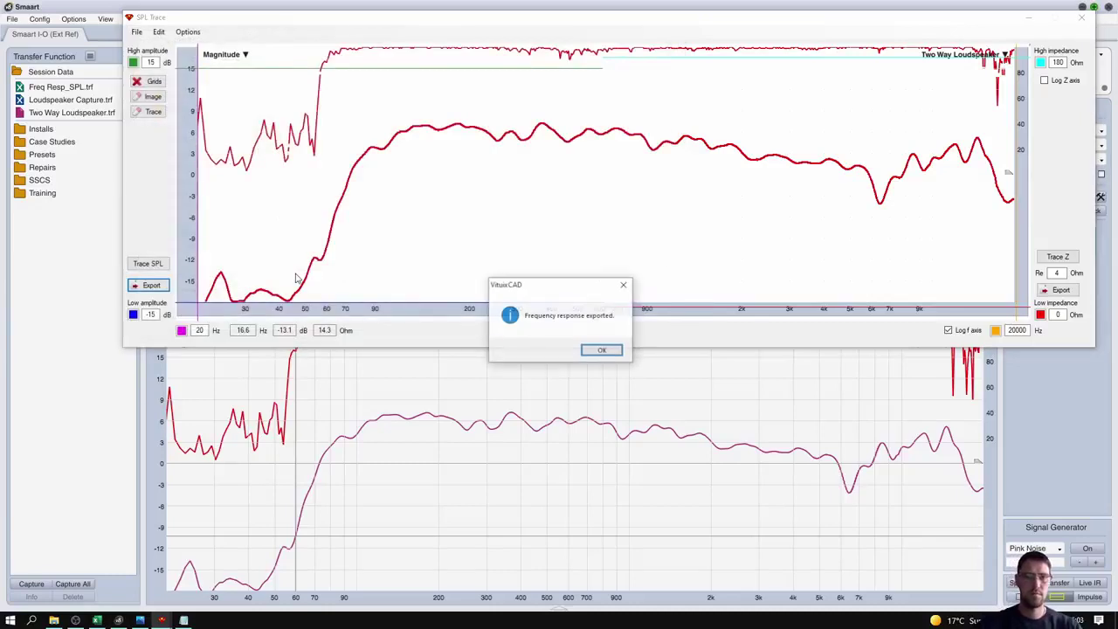
pyautogui.click(602, 350)
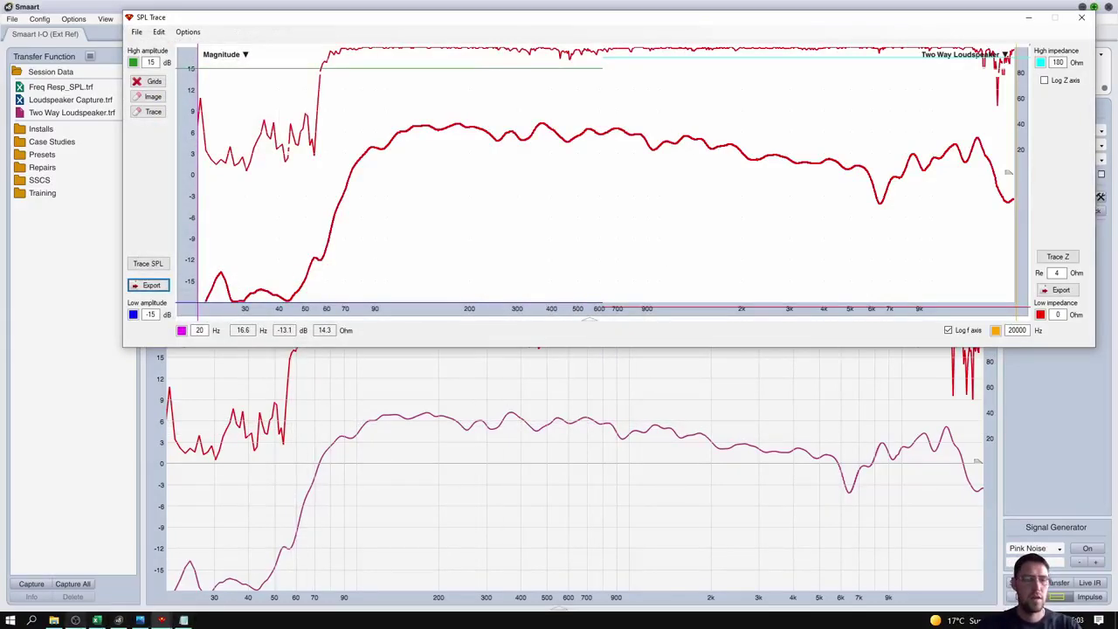
pyautogui.click(54, 620)
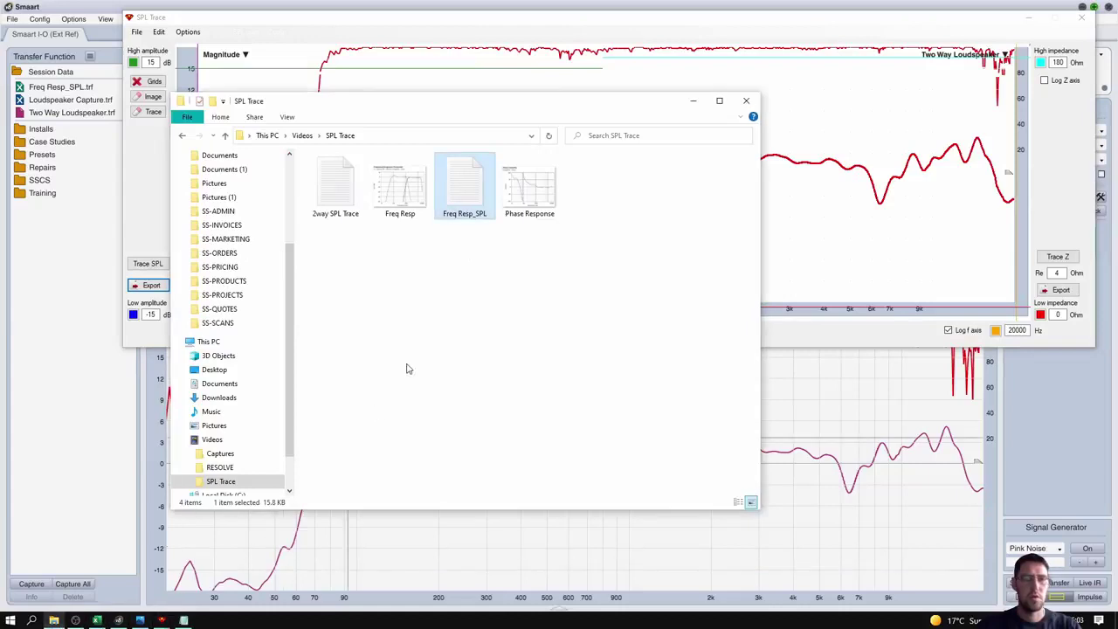
pyautogui.click(328, 199)
# - Select all the 2way SPL Trace text in Notepad and clear the old Excel sheet
pyautogui.doubleClick(328, 198)
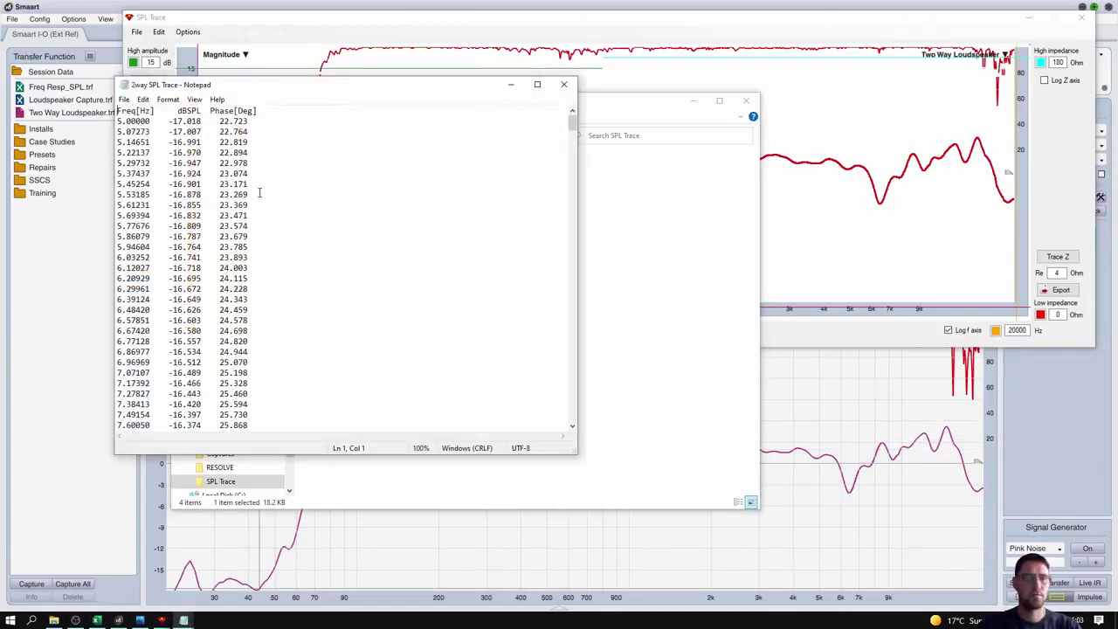
pyautogui.hotkey('ctrl', 'a')
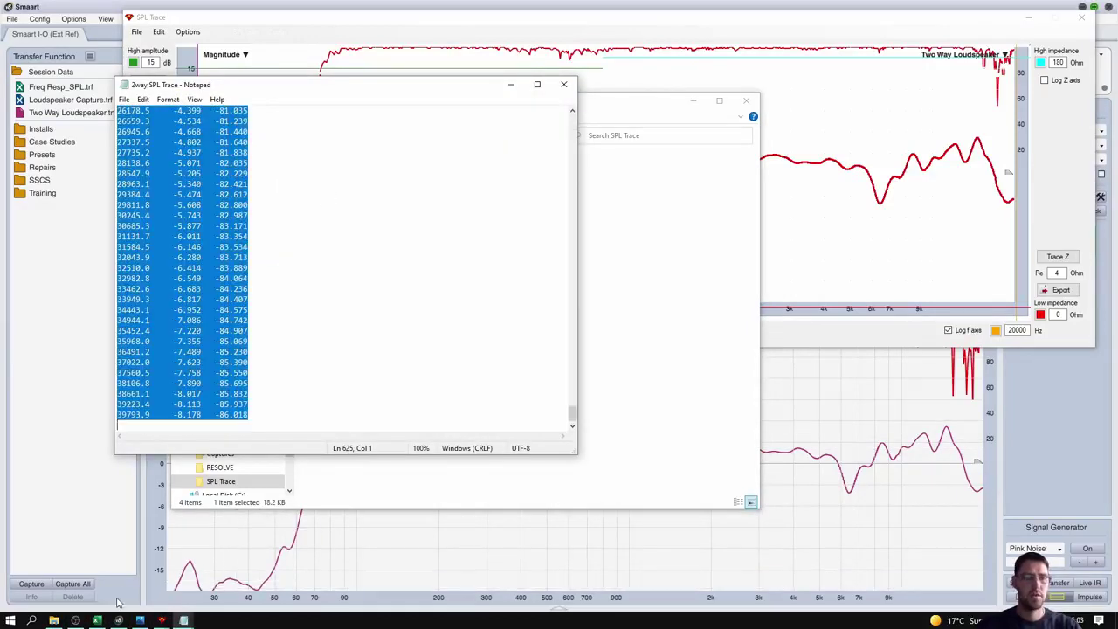
pyautogui.hotkey('alt', 'Tab')
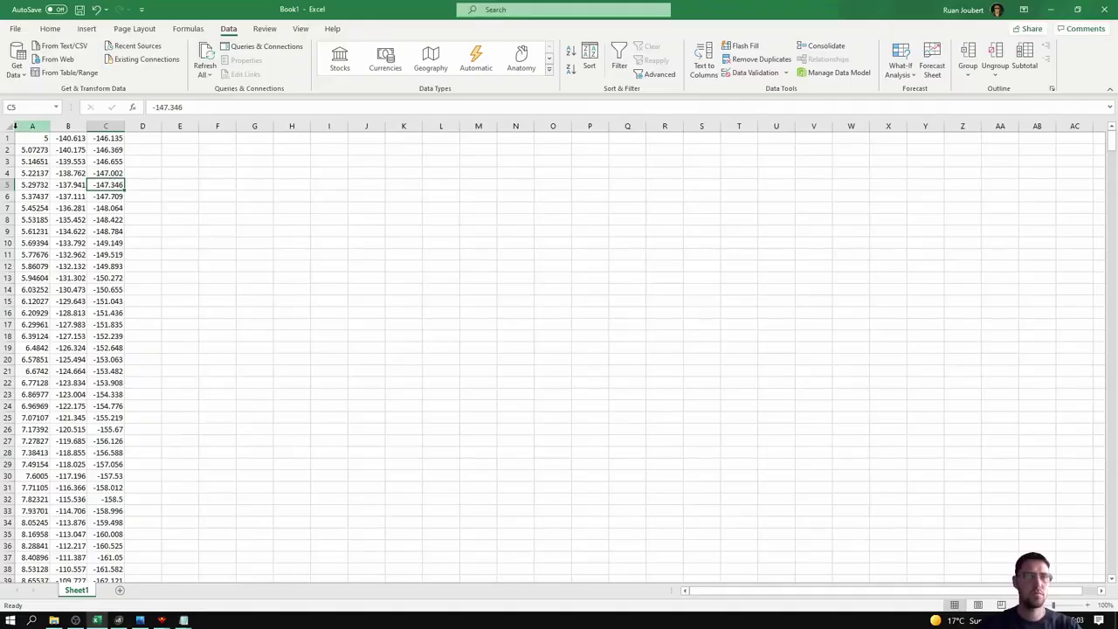
pyautogui.click(10, 126)
pyautogui.press('Delete')
pyautogui.click(68, 220)
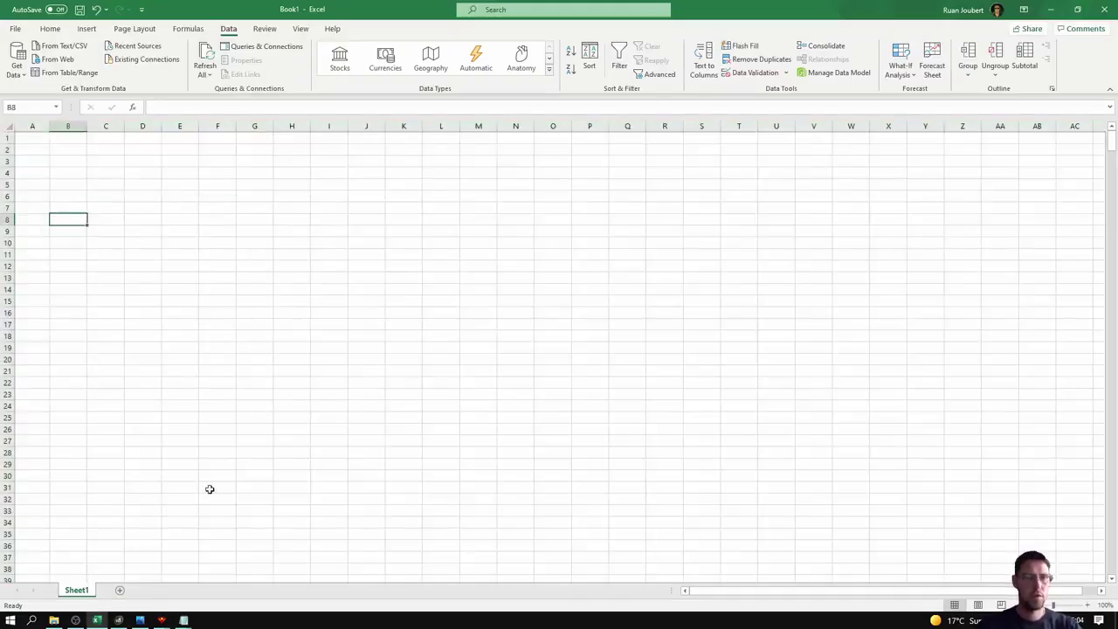
# - Paste the 2way SPL Trace data into the sheet, accept the warning and autofit column A
pyautogui.moveTo(185, 621)
pyautogui.click(221, 568)
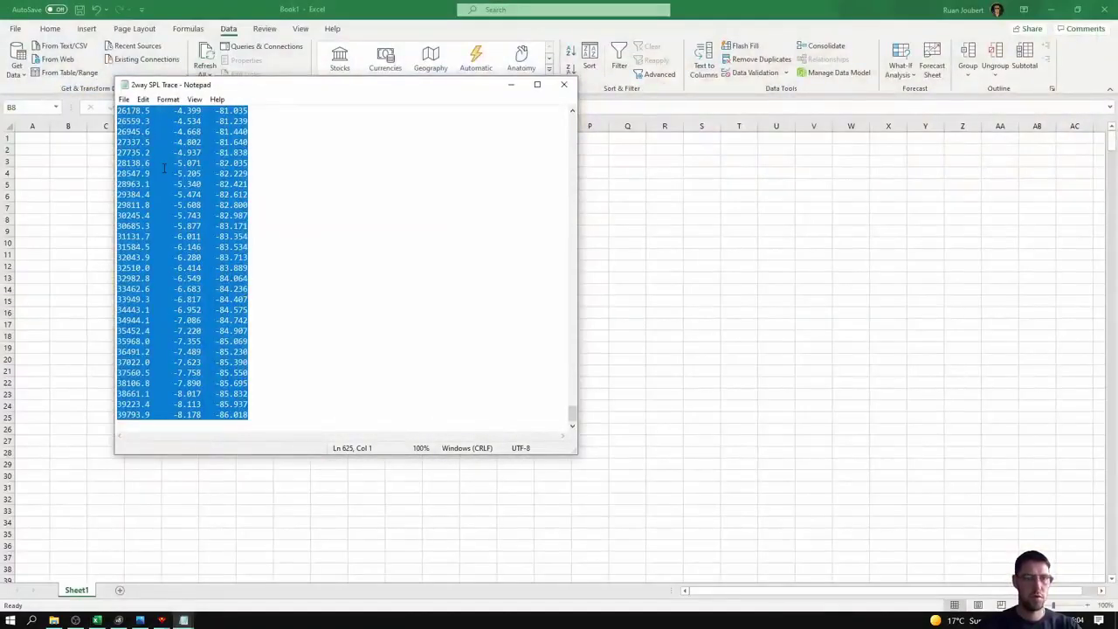
pyautogui.hotkey('alt', 'Tab')
pyautogui.click(7, 132)
pyautogui.hotkey('ctrl', 'v')
pyautogui.click(539, 344)
pyautogui.click(302, 322)
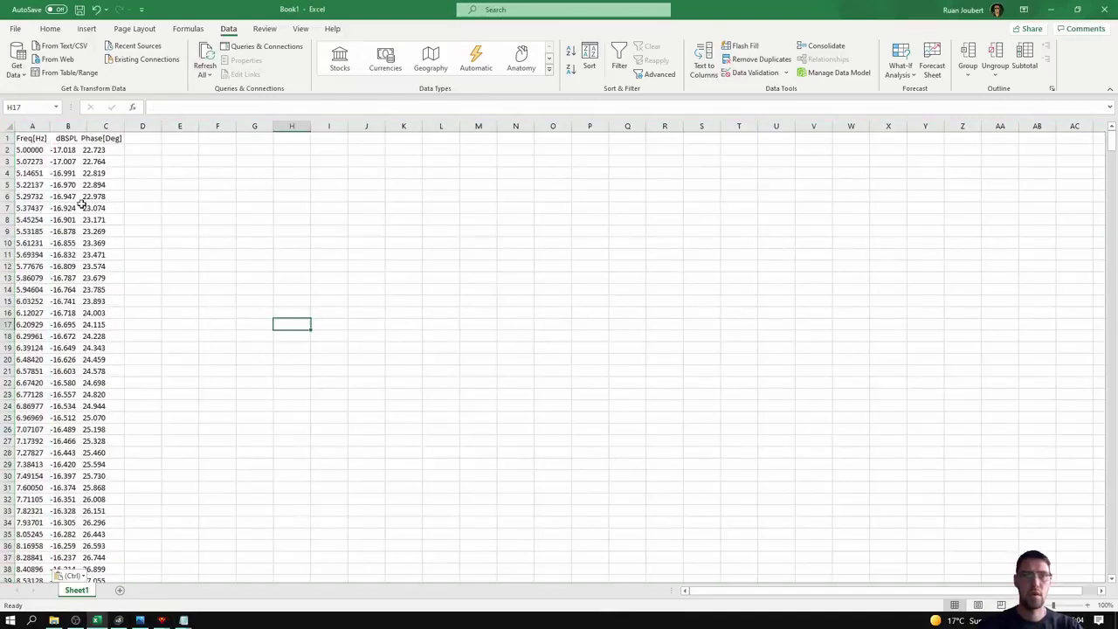
pyautogui.doubleClick(54, 129)
pyautogui.click(175, 227)
pyautogui.click(104, 125)
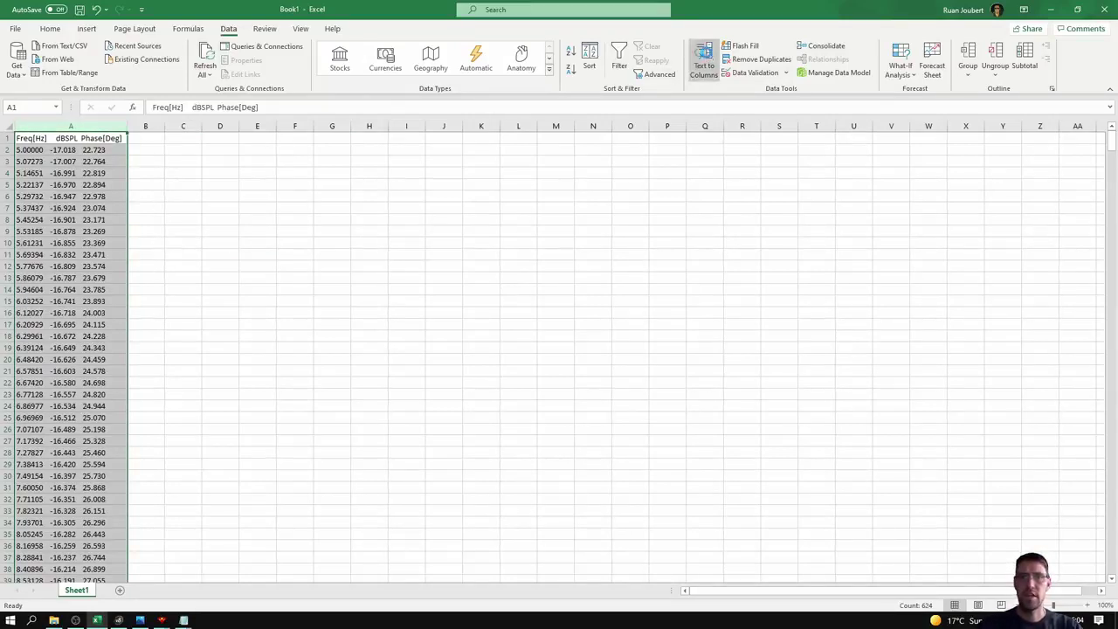
# - Split column A into three columns with Text to Columns and delete the header row
pyautogui.click(704, 60)
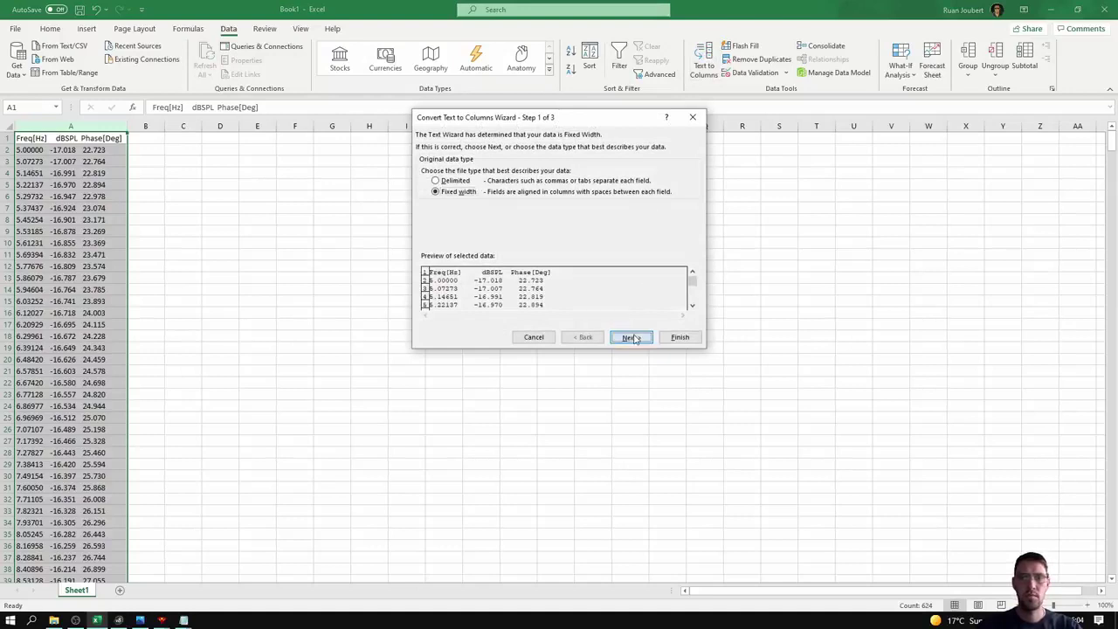
pyautogui.click(633, 337)
pyautogui.click(632, 337)
pyautogui.click(678, 338)
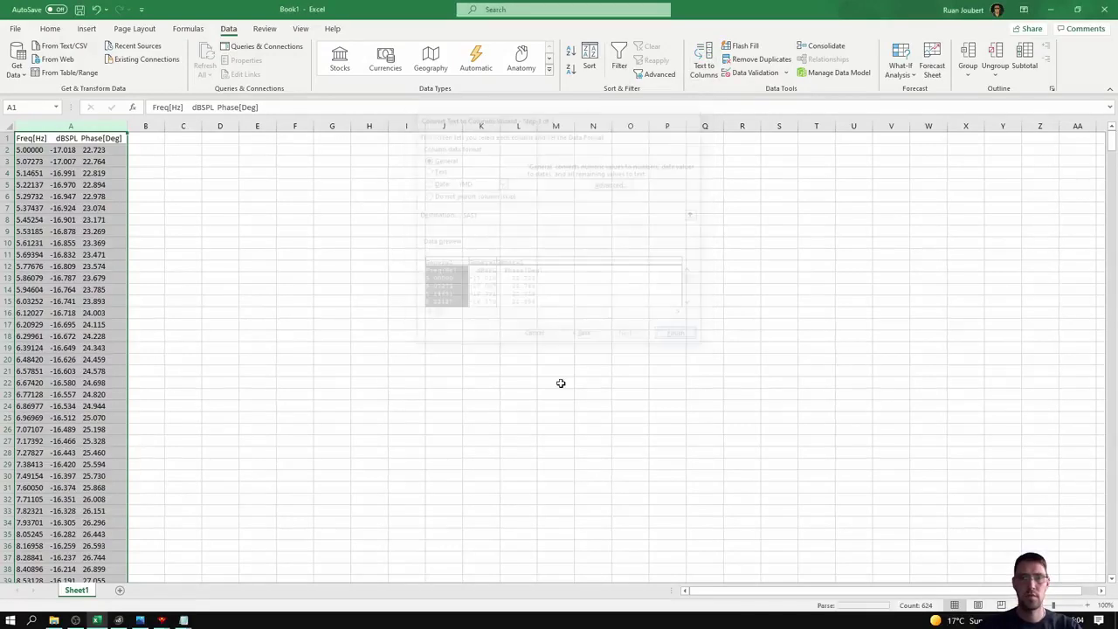
pyautogui.click(377, 386)
pyautogui.rightClick(5, 138)
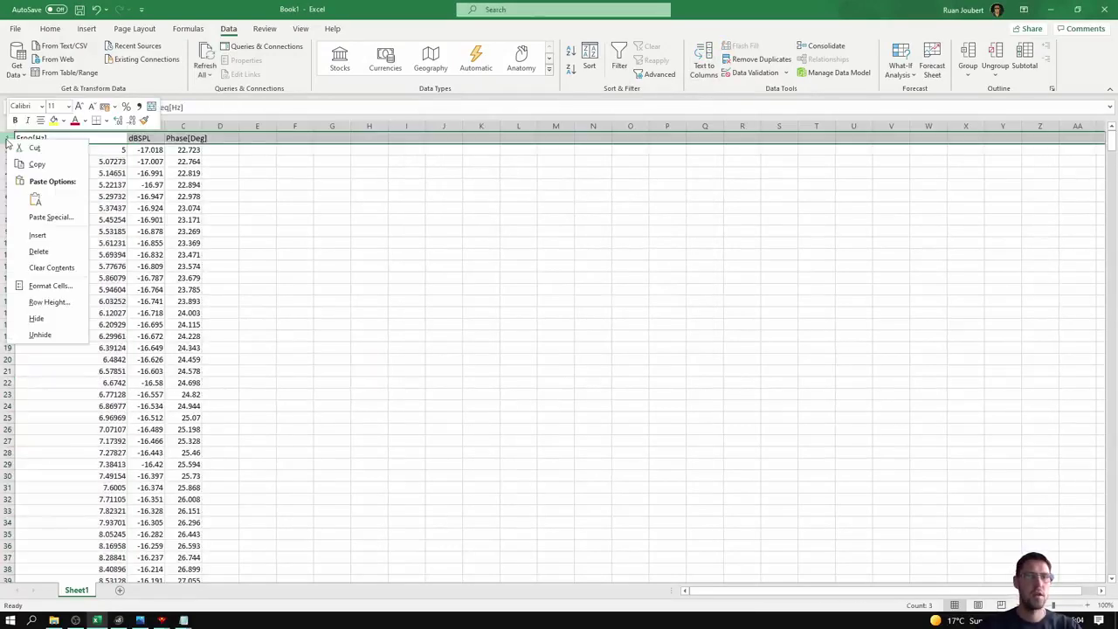
pyautogui.click(67, 253)
pyautogui.click(253, 245)
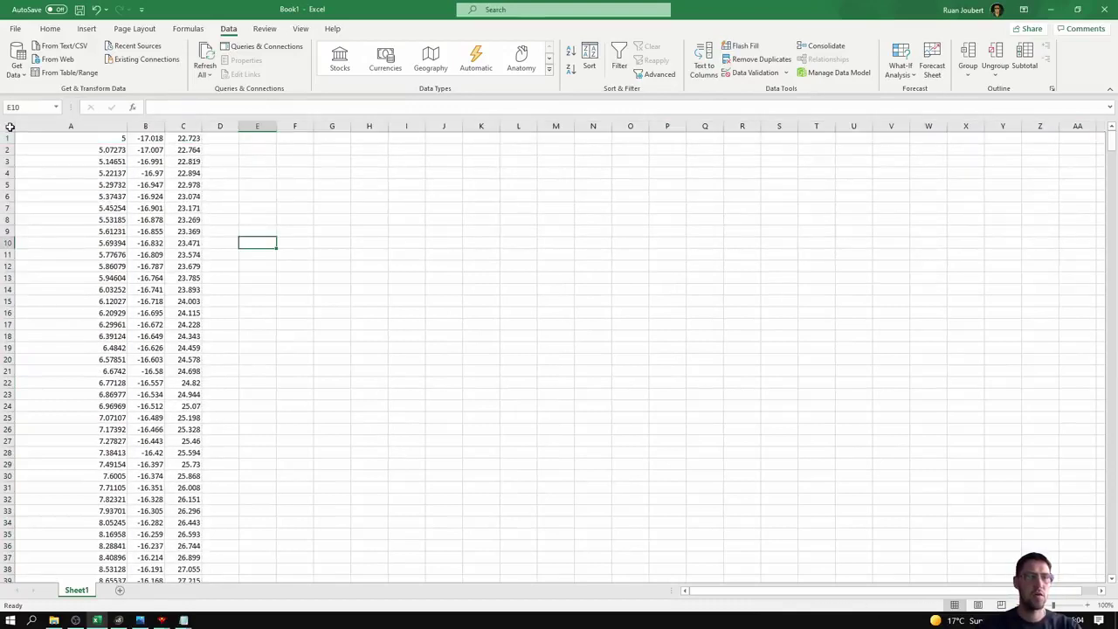
# - Copy the whole sheet and paste it over the 2way SPL Trace file's text in Notepad
pyautogui.click(9, 127)
pyautogui.hotkey('ctrl', 'c')
pyautogui.click(330, 265)
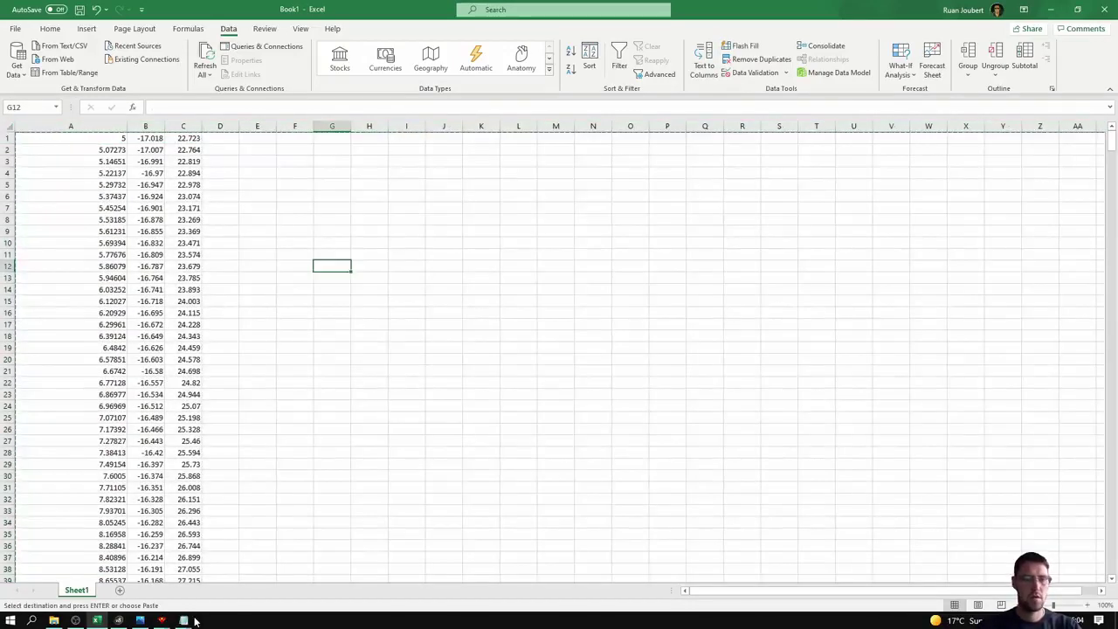
pyautogui.moveTo(193, 620)
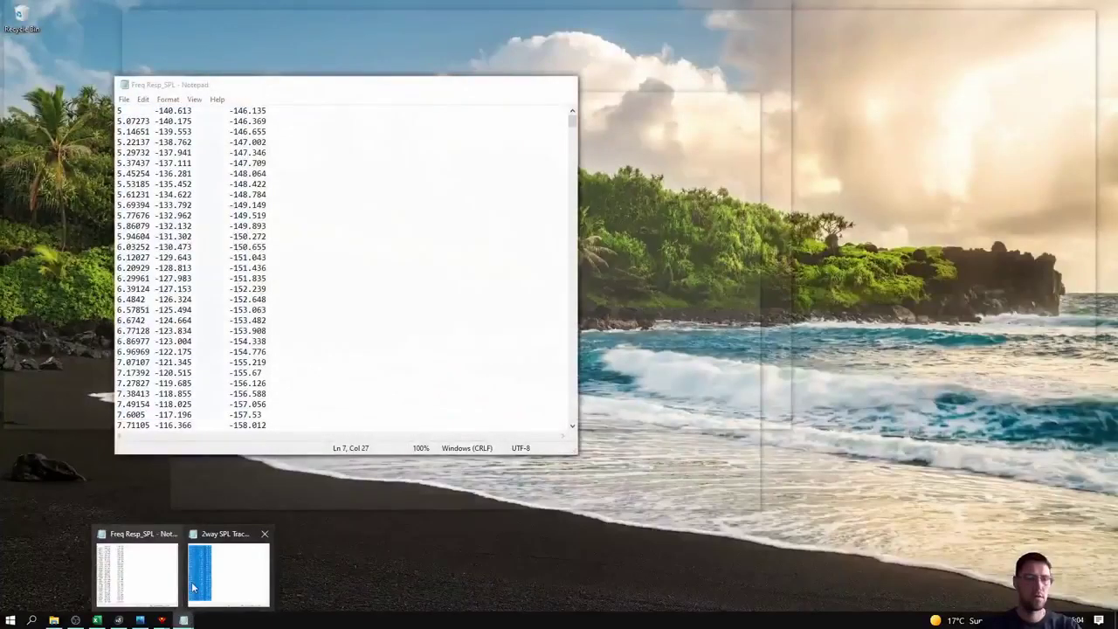
pyautogui.click(193, 587)
pyautogui.click(169, 146)
pyautogui.hotkey('ctrl', 'a')
pyautogui.hotkey('ctrl', 'v')
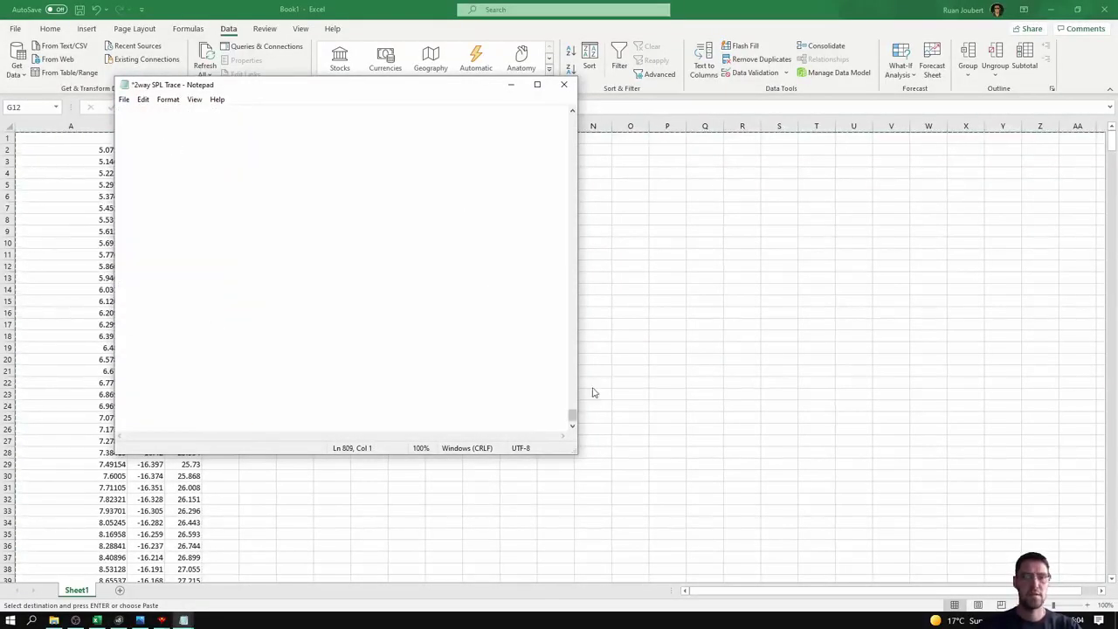
# - Save the updated 2way SPL Trace text file and return to Smaart
pyautogui.moveTo(575, 428); pyautogui.dragTo(574, 120)
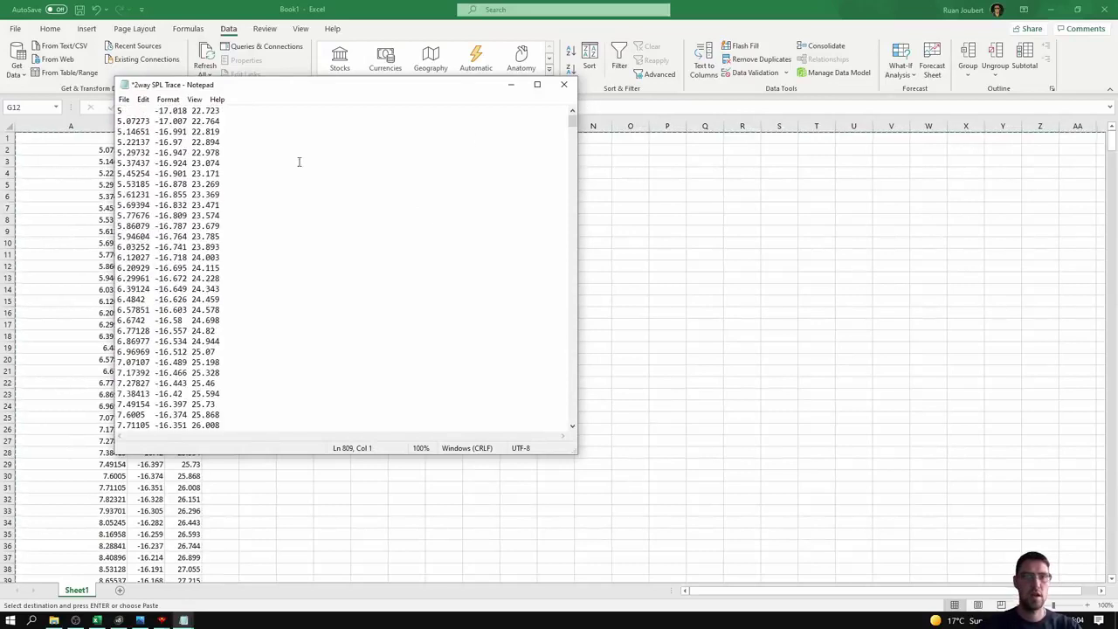
pyautogui.click(250, 171)
pyautogui.click(124, 98)
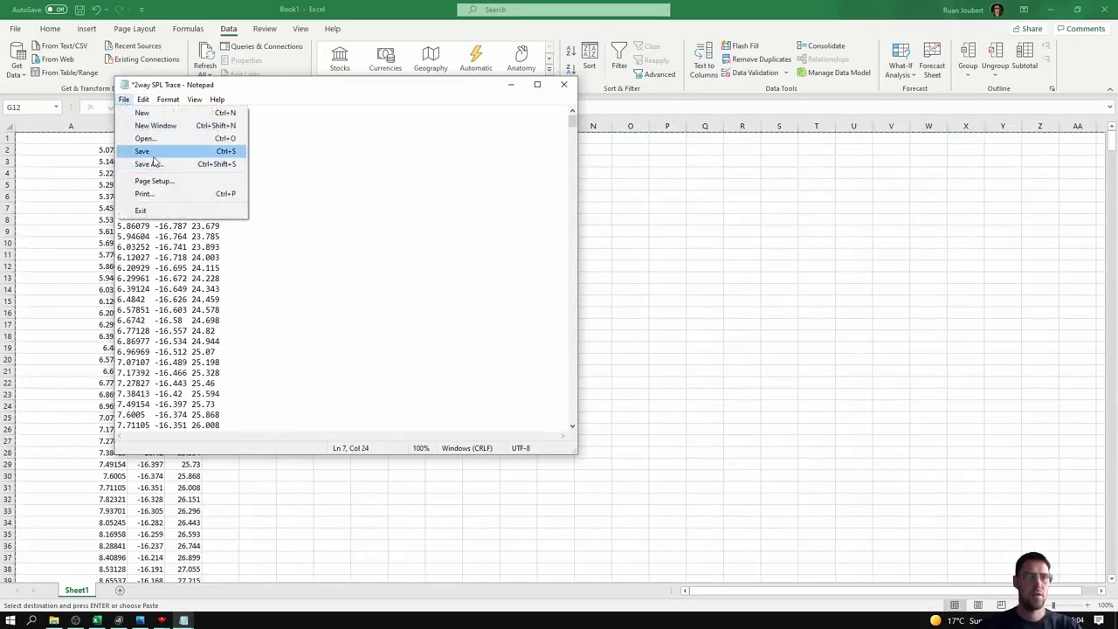
pyautogui.click(144, 150)
pyautogui.click(184, 621)
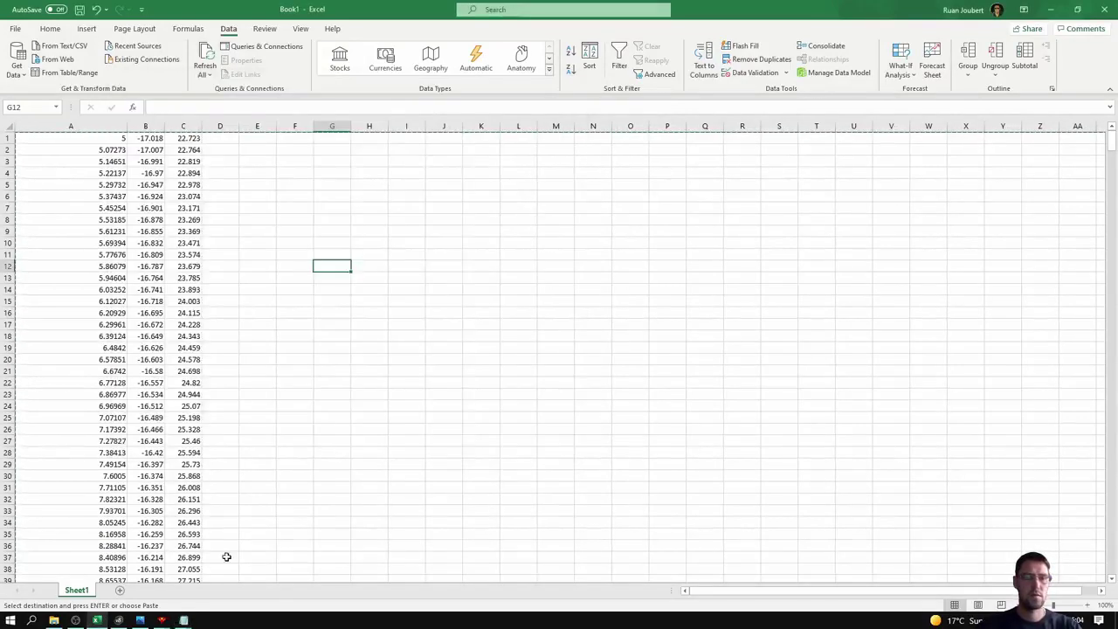
pyautogui.click(136, 620)
pyautogui.click(89, 56)
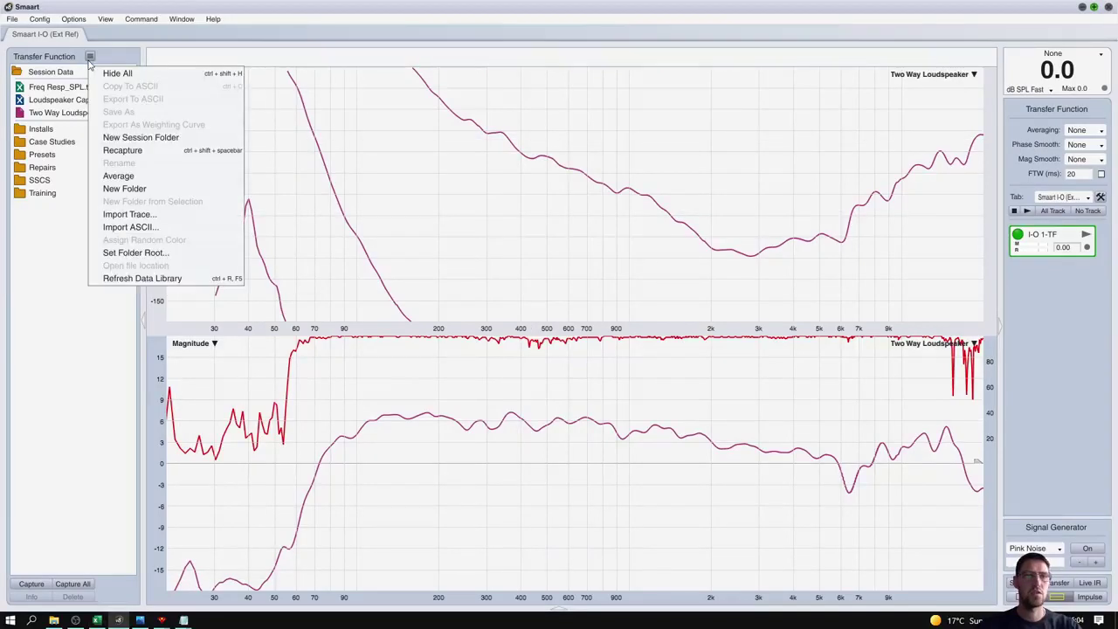
# - Import the 2way SPL Trace text file into Smaart as an ASCII trace
pyautogui.click(163, 232)
pyautogui.click(622, 336)
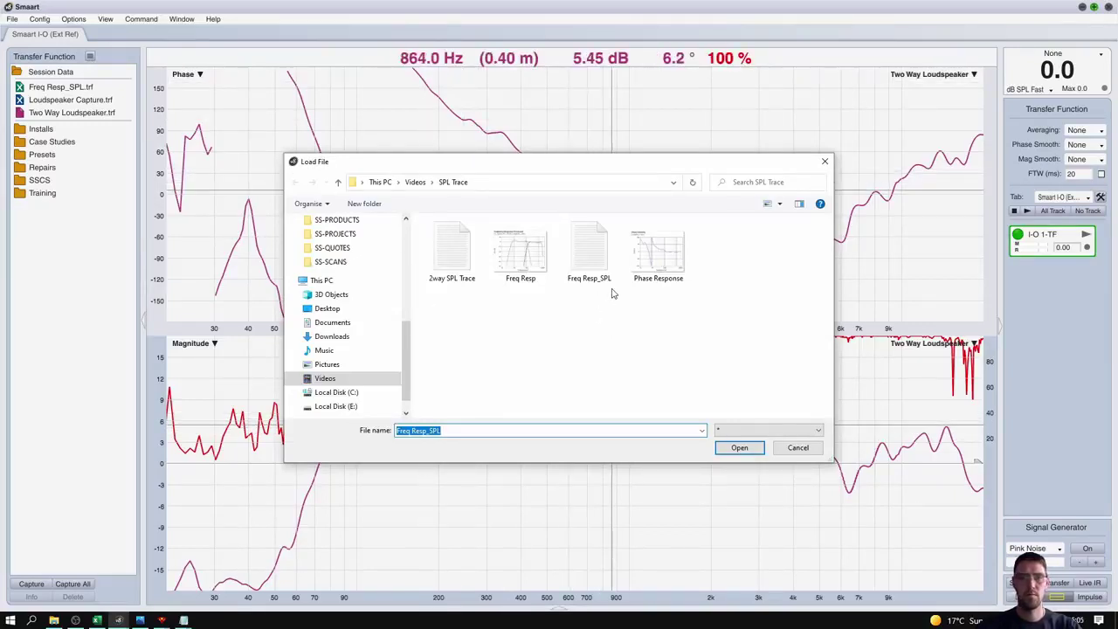
pyautogui.click(452, 254)
pyautogui.click(739, 448)
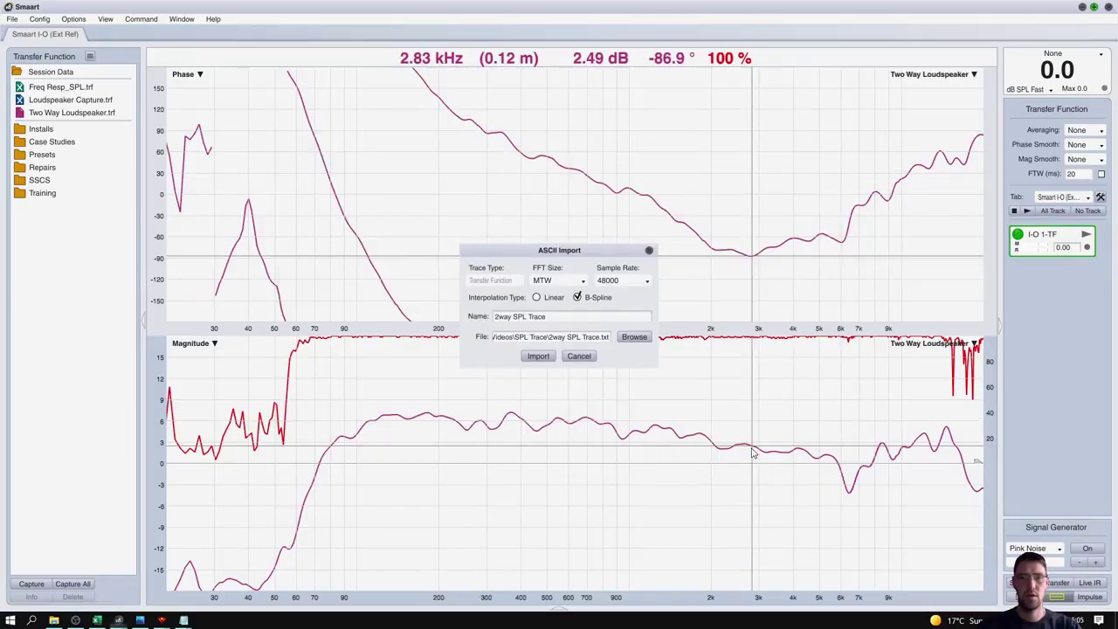
pyautogui.click(538, 356)
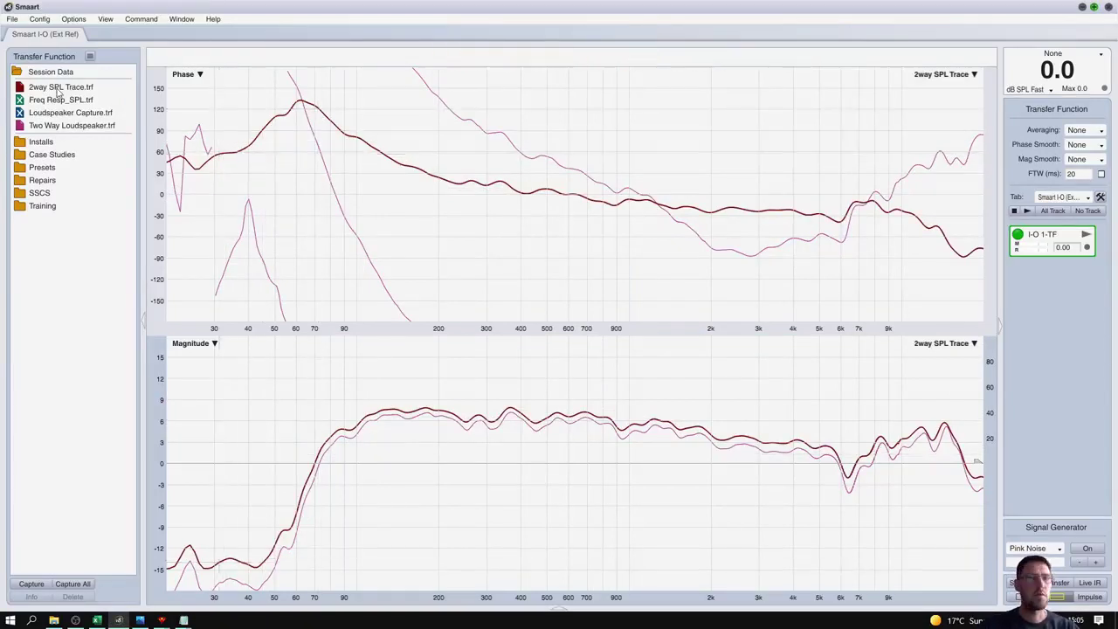
# - Change the Two Way Loudspeaker trace's colour to the green preset
pyautogui.rightClick(66, 128)
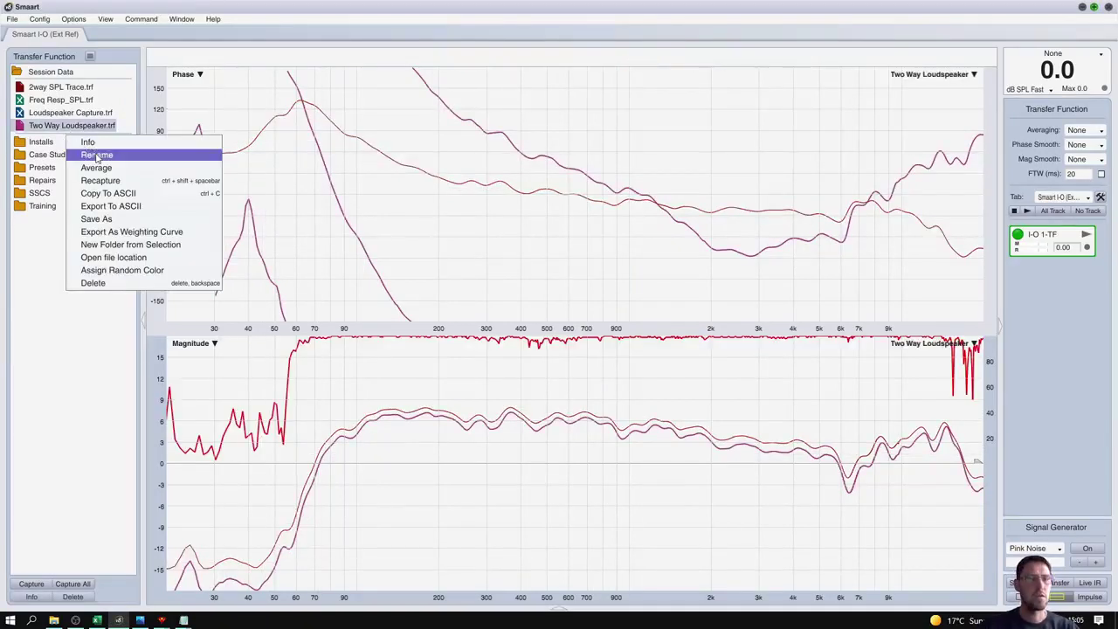
pyautogui.click(83, 141)
pyautogui.click(80, 369)
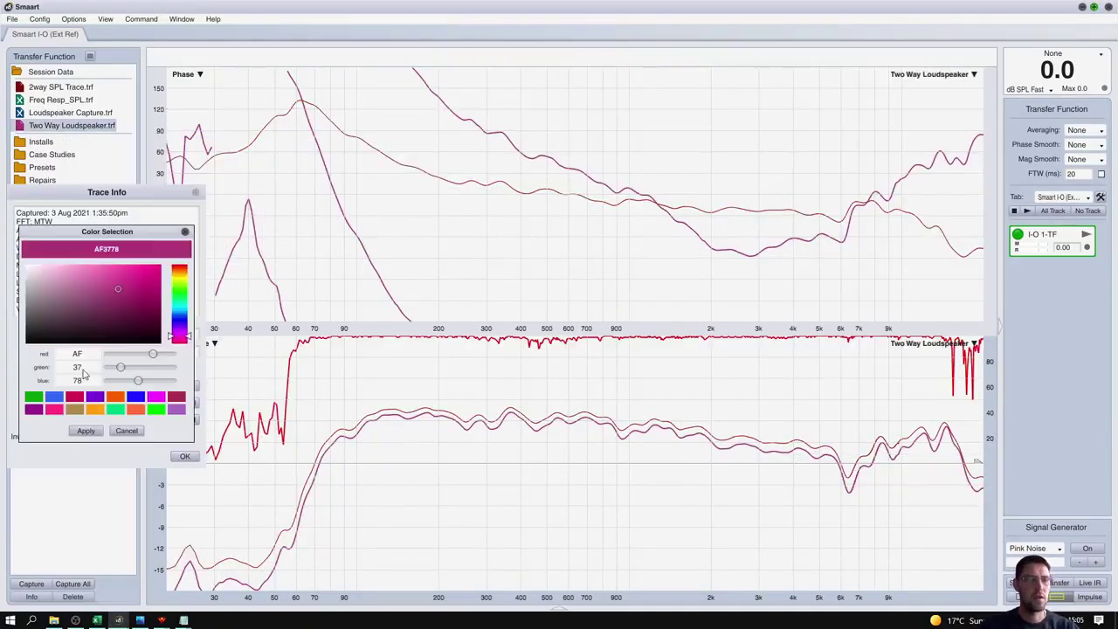
pyautogui.rightClick(54, 400)
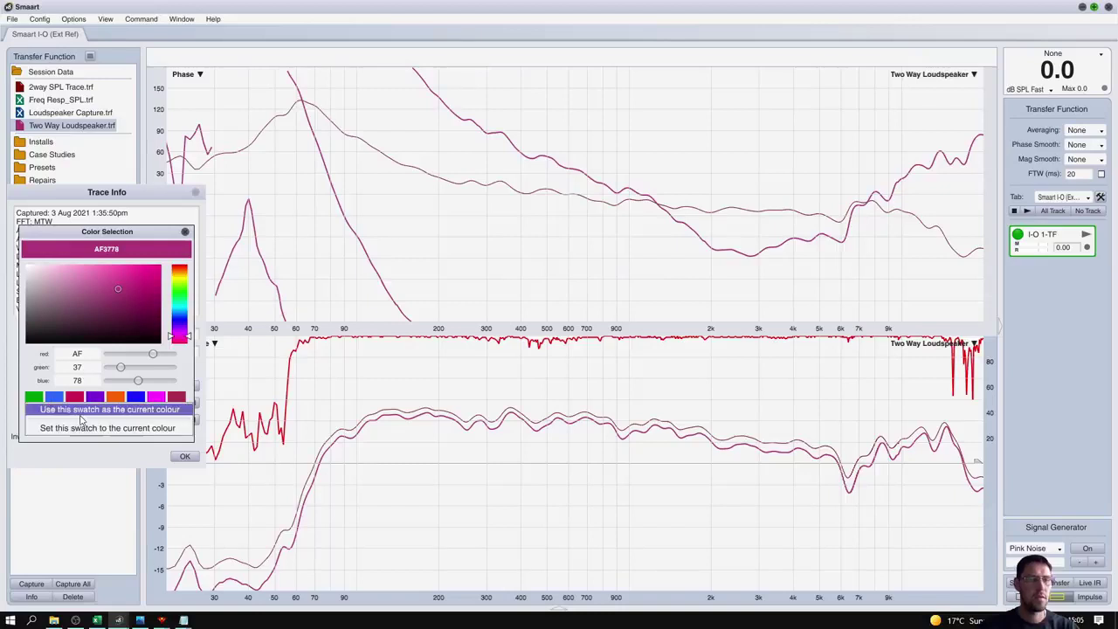
pyautogui.click(80, 413)
pyautogui.click(87, 429)
pyautogui.click(184, 457)
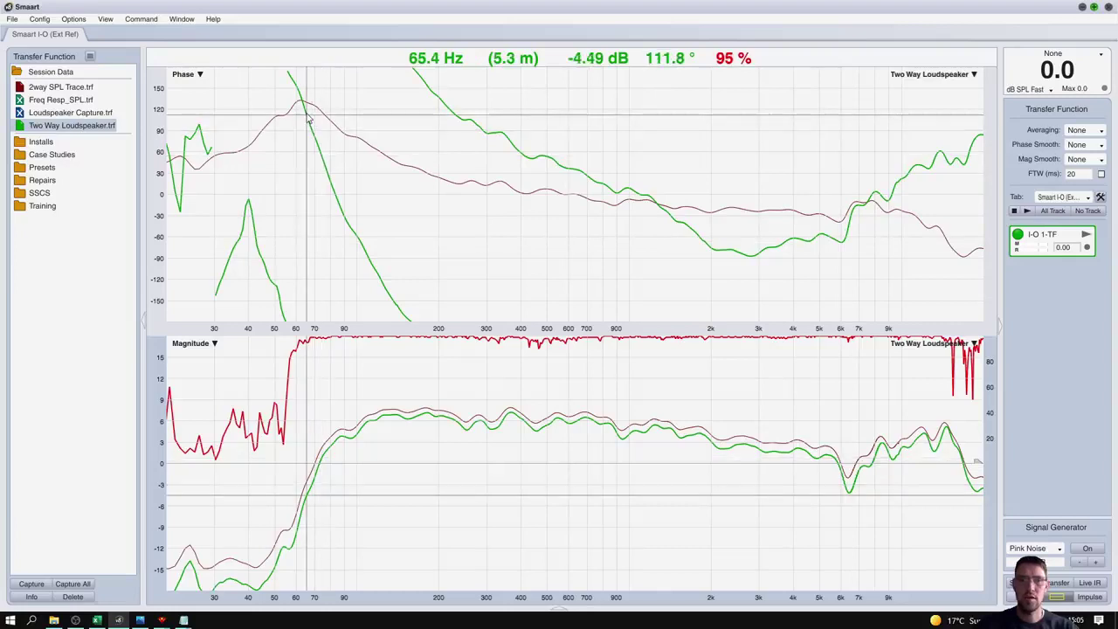
pyautogui.click(54, 88)
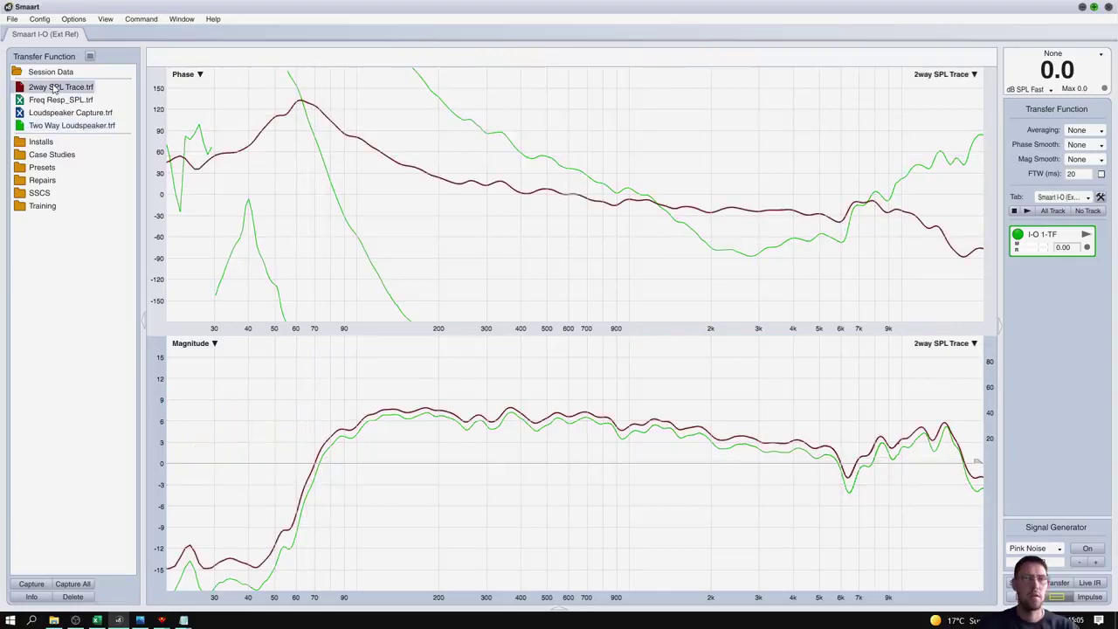
# - Shift the 2way SPL Trace down by 1.0 dB onto the green Two Way Loudspeaker curve
pyautogui.click(353, 437)
pyautogui.press('Down')
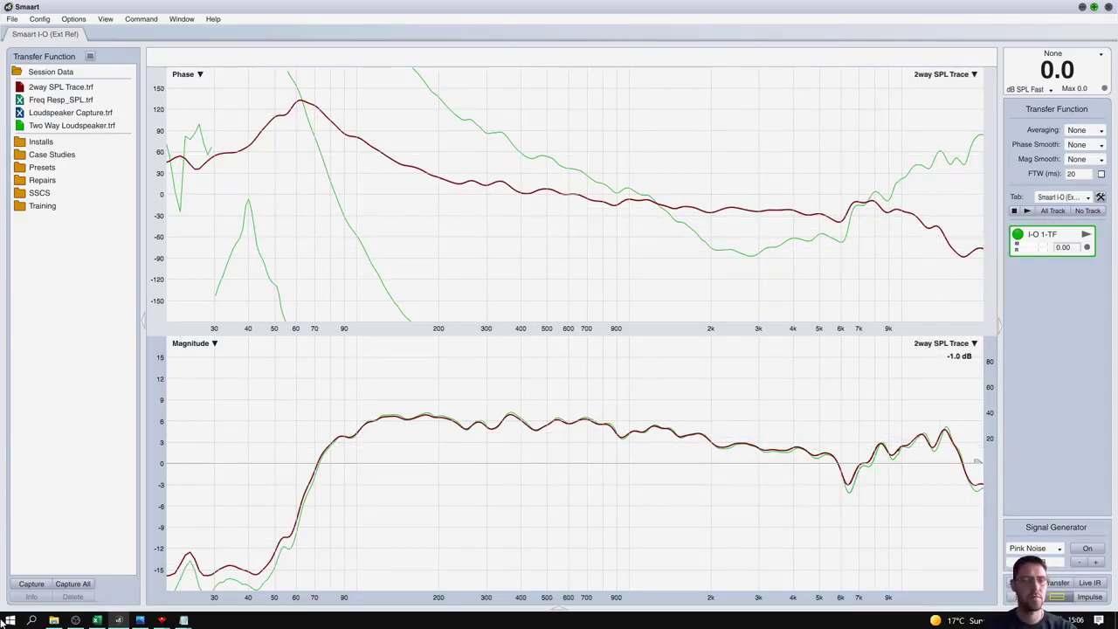
# - Load the Phase Response image into VituixCAD's SPL Trace
pyautogui.moveTo(162, 621)
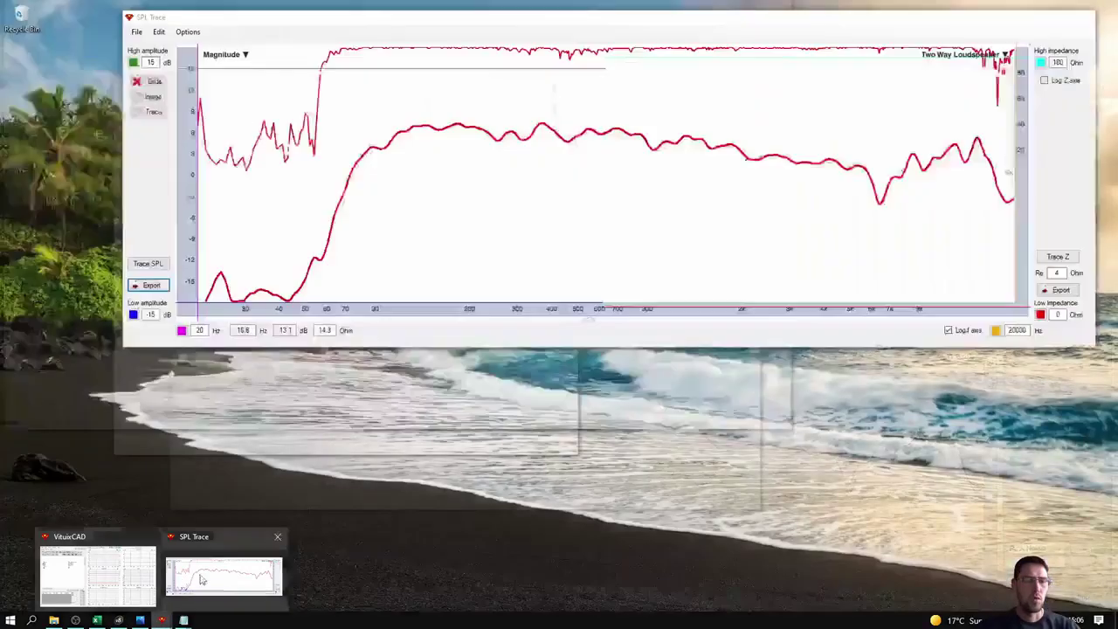
pyautogui.click(201, 579)
pyautogui.click(158, 31)
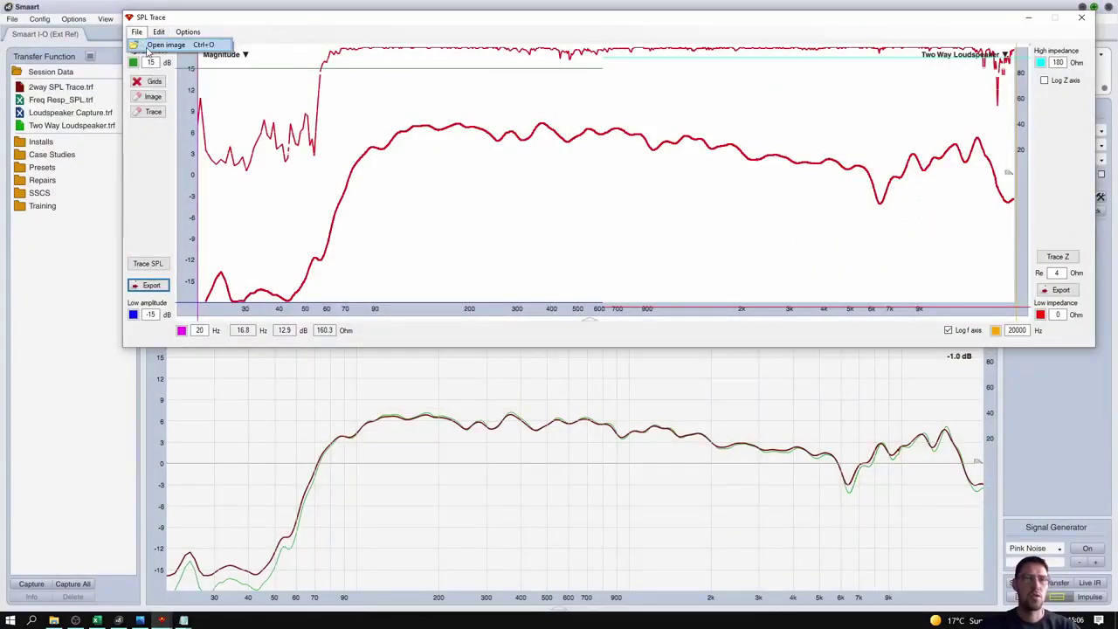
pyautogui.click(149, 46)
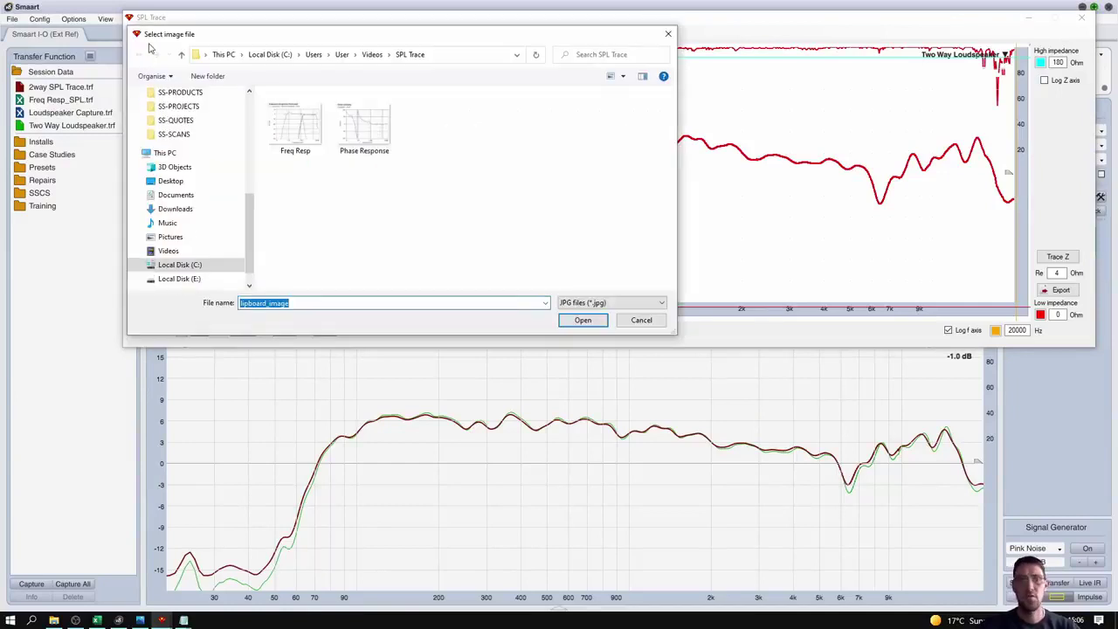
pyautogui.click(371, 122)
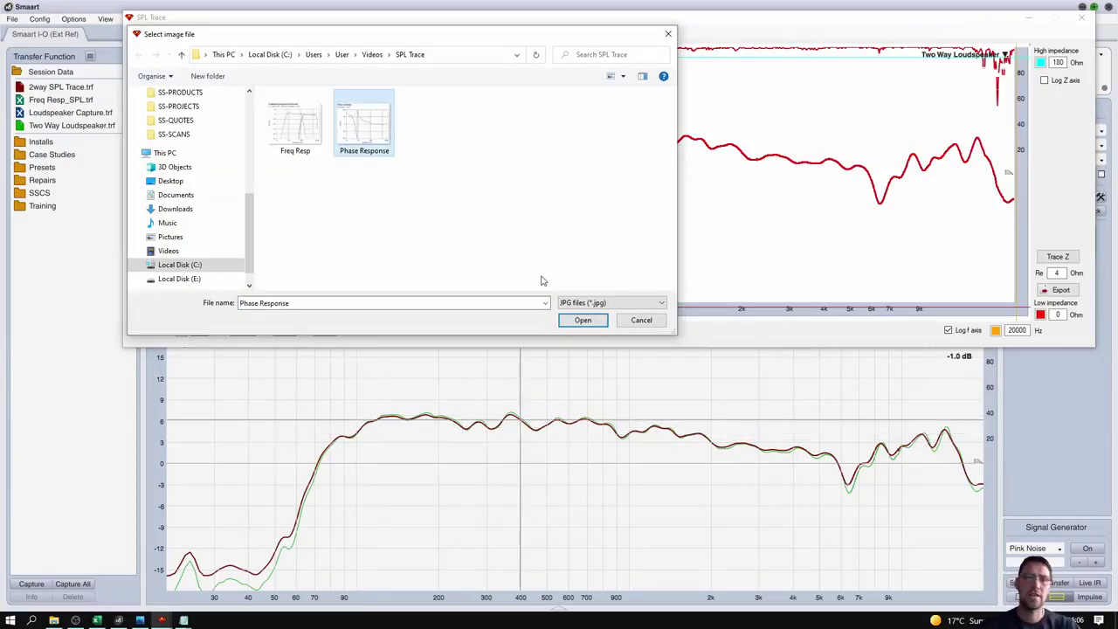
pyautogui.click(581, 320)
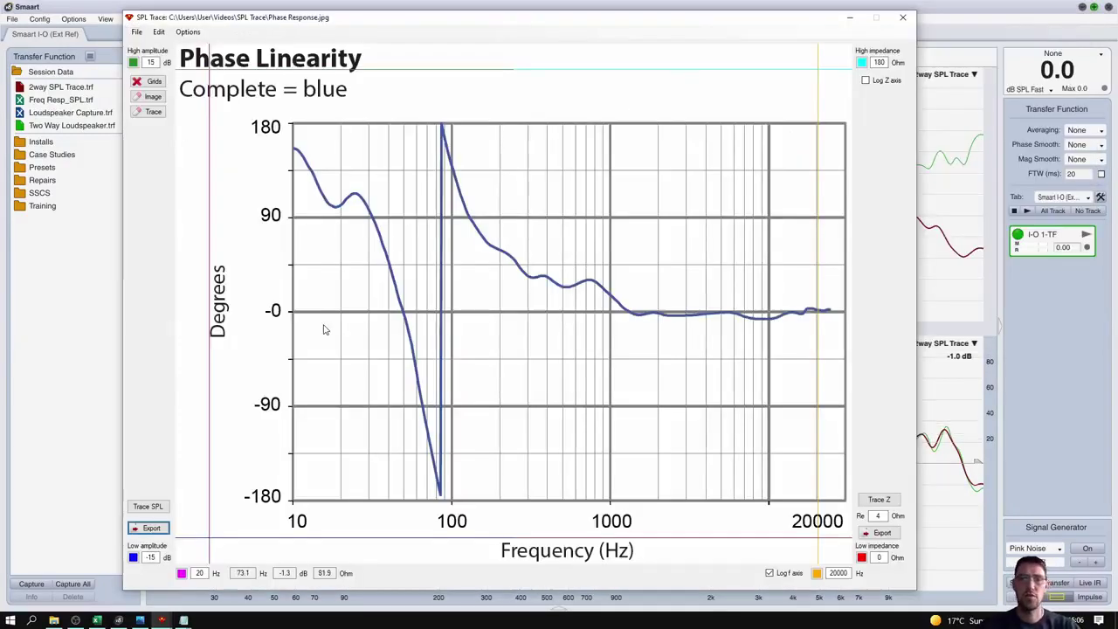
# - Calibrate the chart to 180 and -180 degrees and 10 Hz, hiding the grid lines
pyautogui.moveTo(211, 255); pyautogui.dragTo(294, 261)
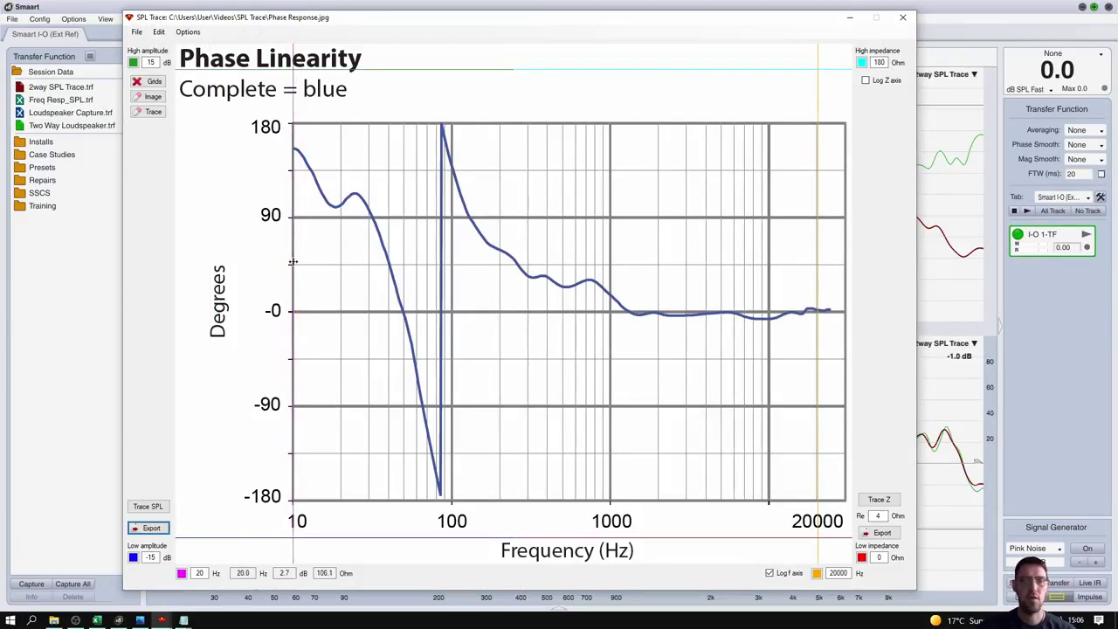
pyautogui.moveTo(402, 70); pyautogui.dragTo(816, 480)
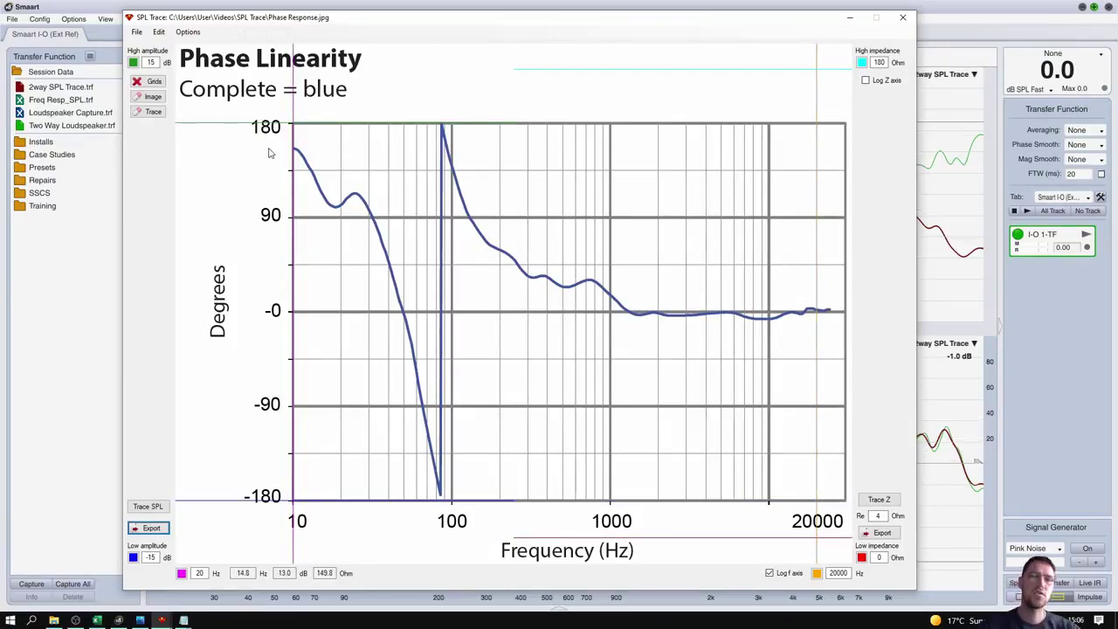
pyautogui.click(145, 61)
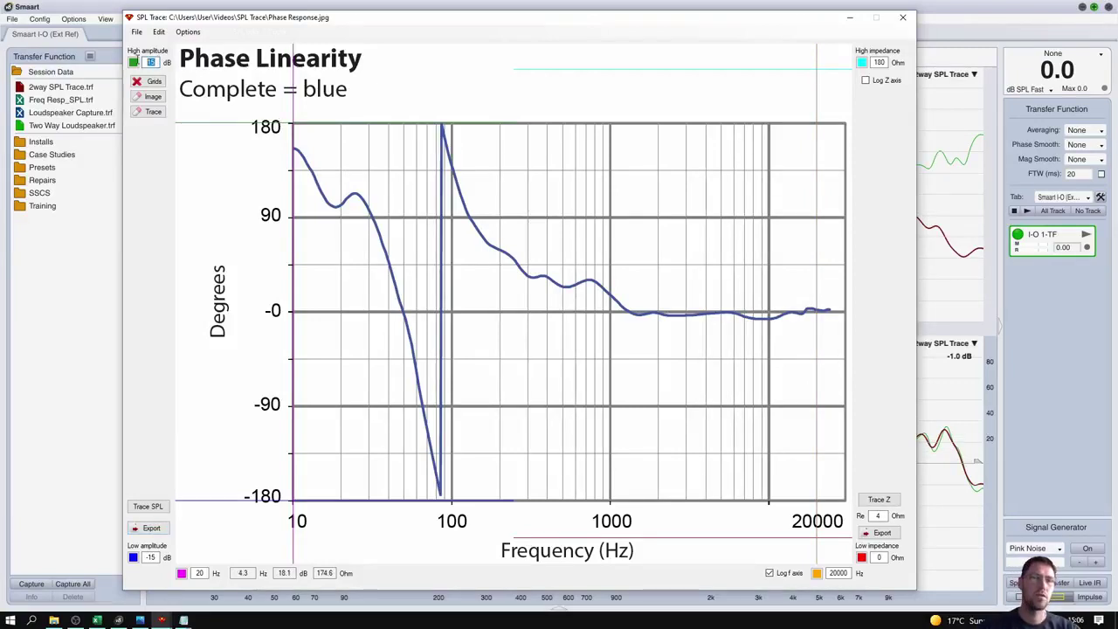
pyautogui.click(146, 62)
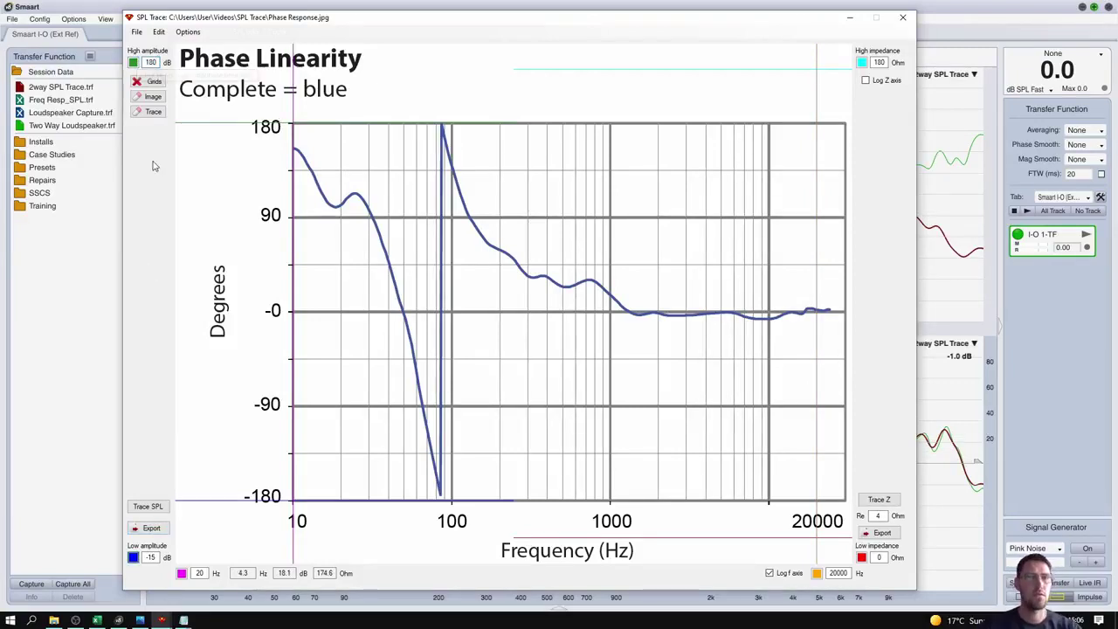
pyautogui.click(152, 557)
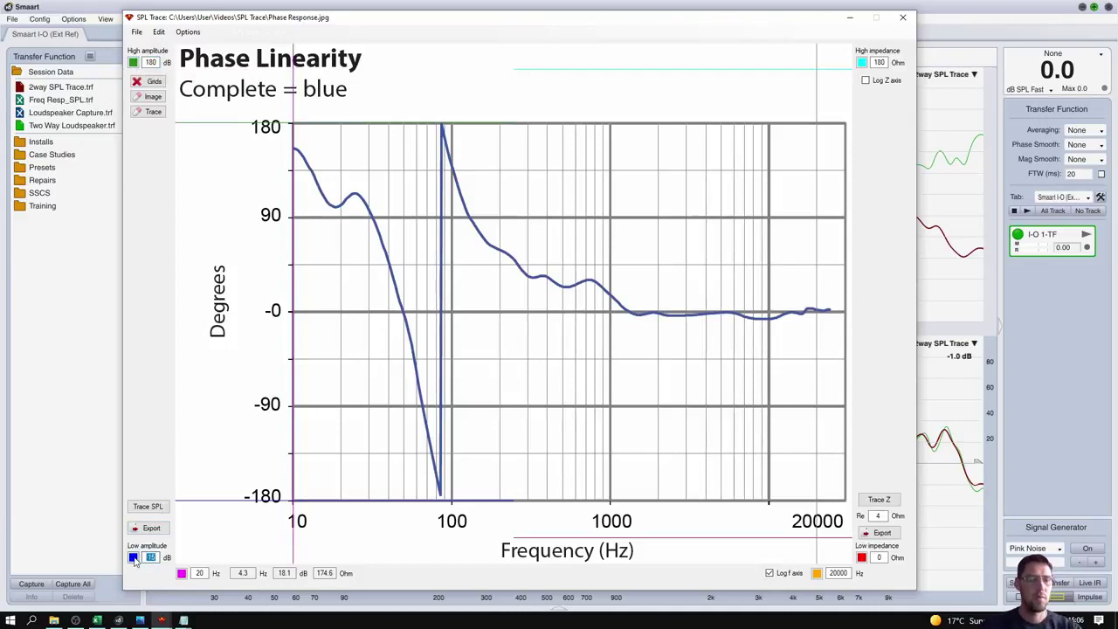
pyautogui.write('-180')
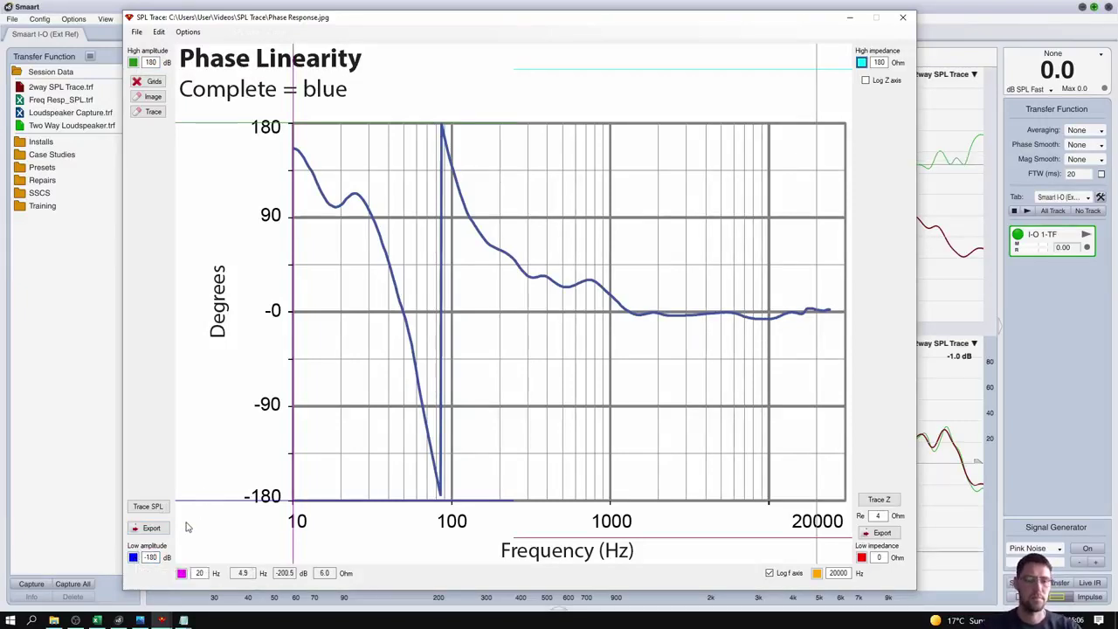
pyautogui.click(149, 81)
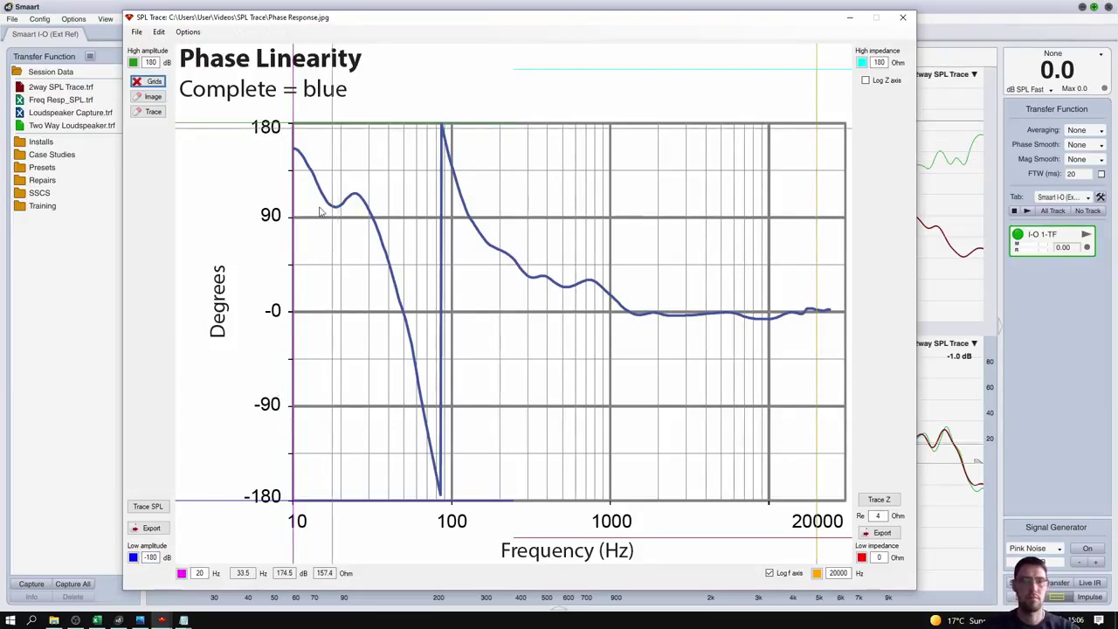
pyautogui.click(201, 573)
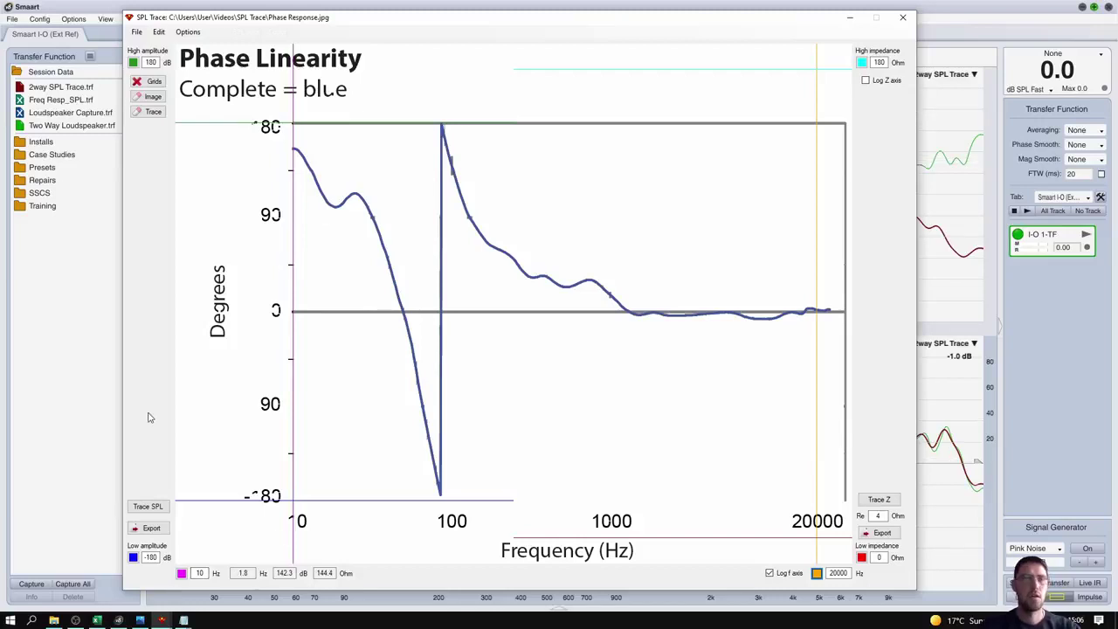
# - Trace the phase curve in two runs, 10–90 Hz and 100 Hz–20 kHz
pyautogui.click(297, 152)
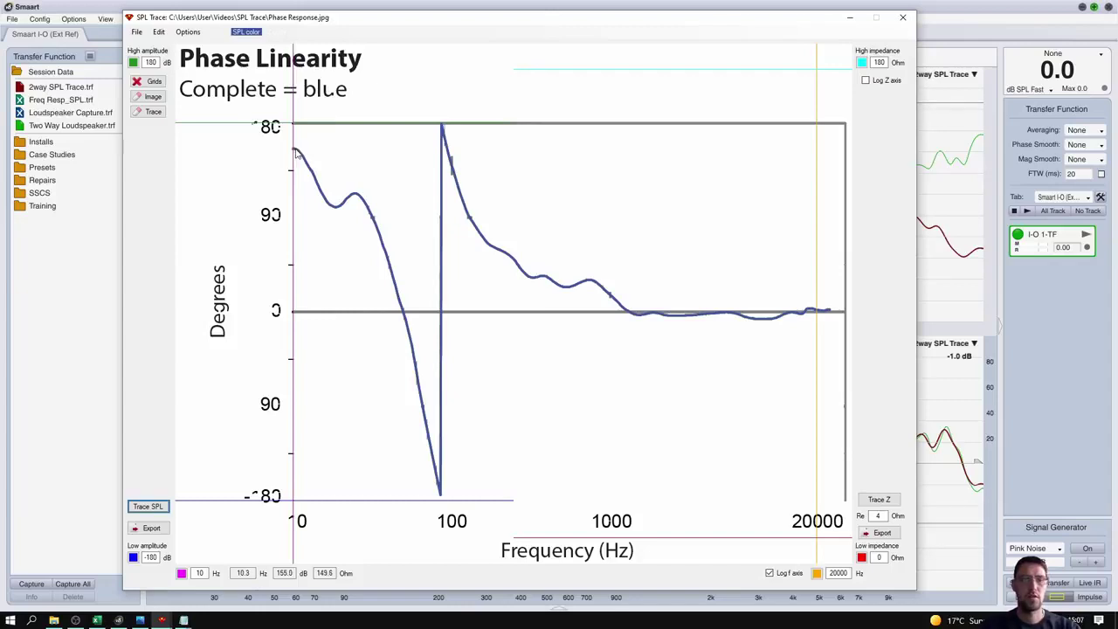
pyautogui.moveTo(296, 152); pyautogui.dragTo(437, 482)
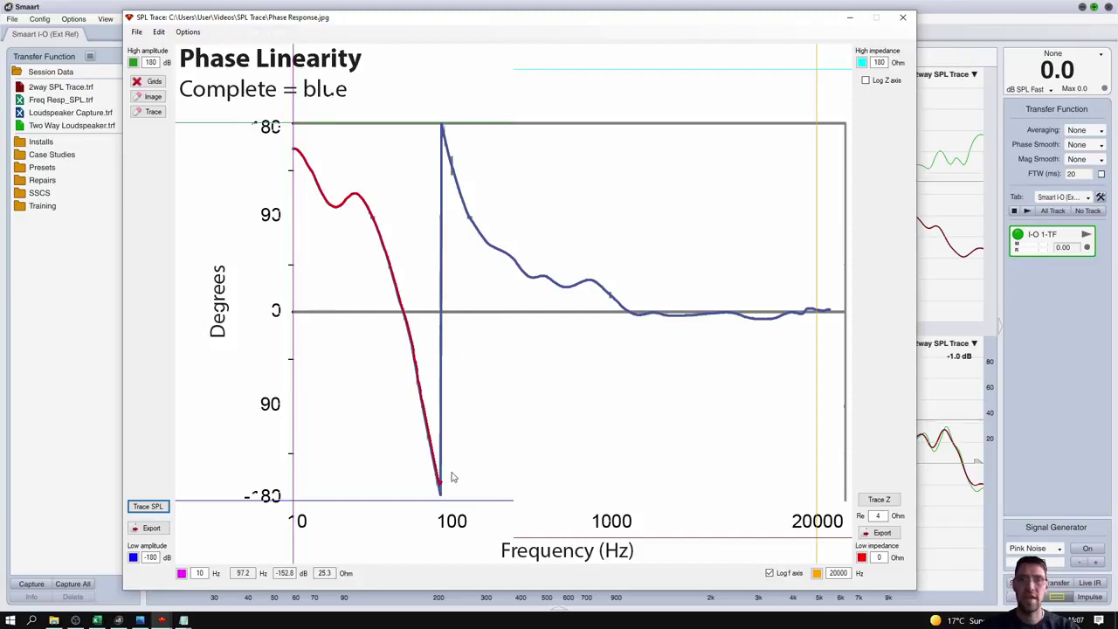
pyautogui.click(441, 132)
pyautogui.moveTo(442, 132); pyautogui.dragTo(830, 310)
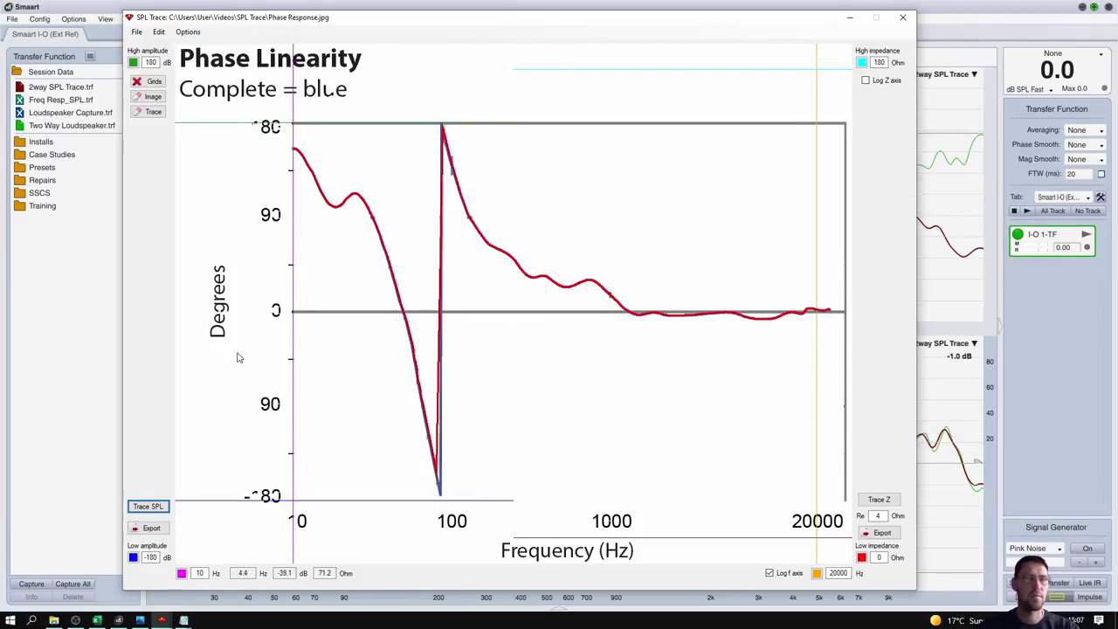
# - Export the trace as Phase Response_SPL and confirm
pyautogui.click(152, 530)
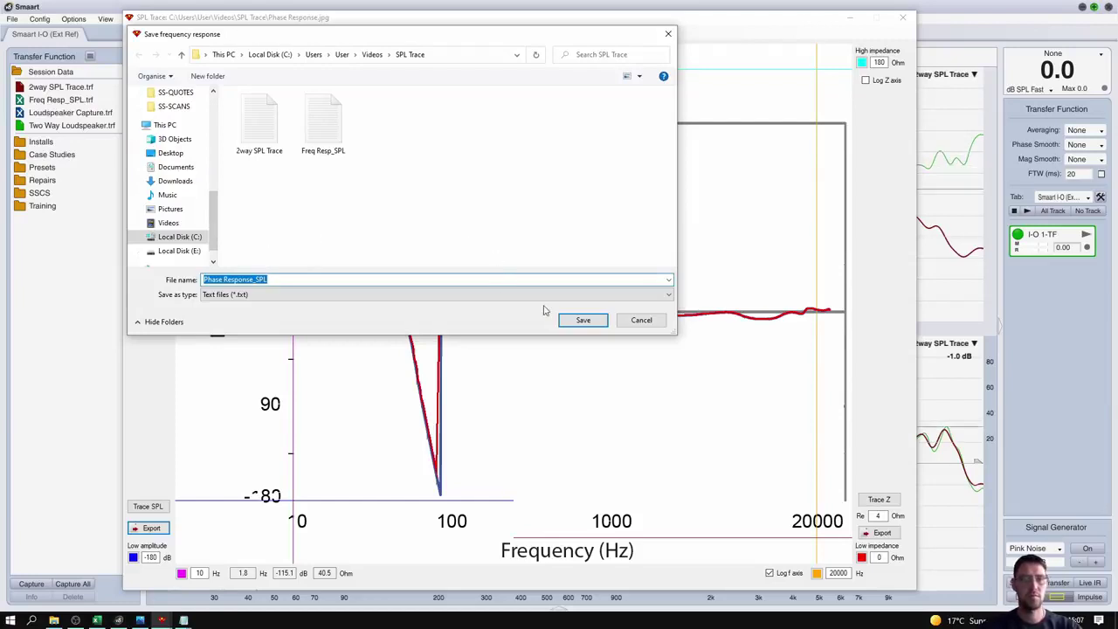
pyautogui.click(583, 321)
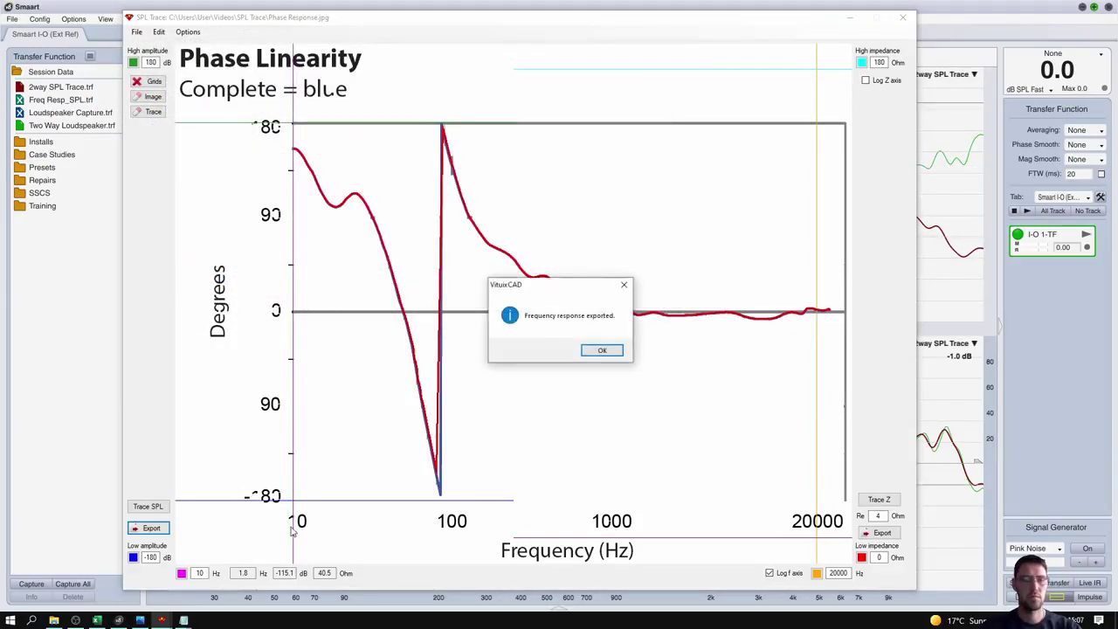
pyautogui.press('Return')
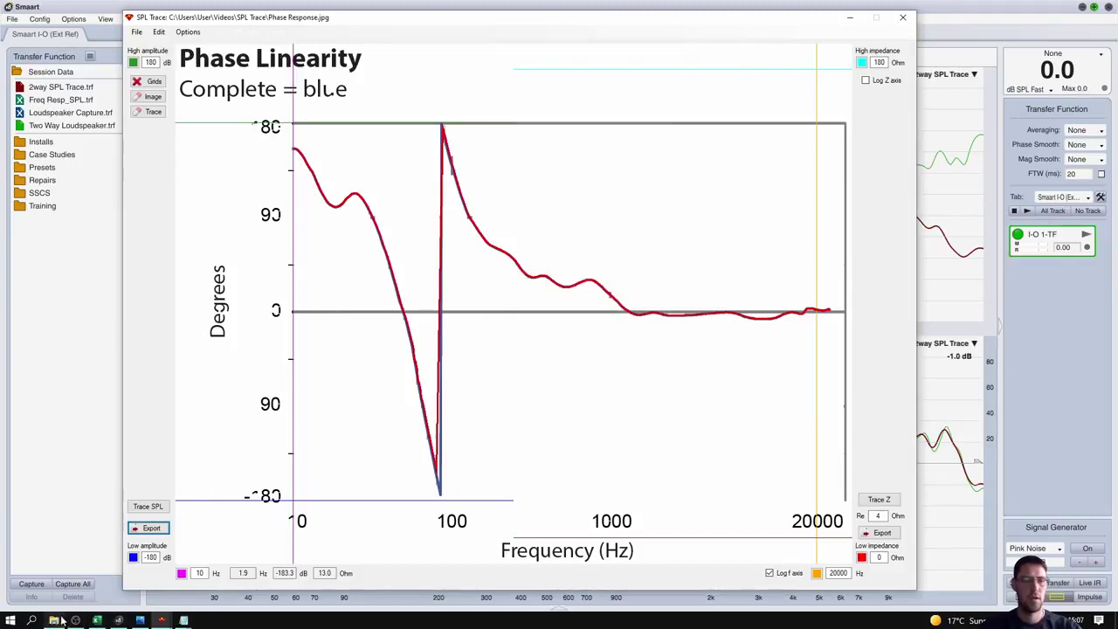
# - Open Phase Response_SPL from the SPL Trace folder in Notepad and jump through its columns
pyautogui.click(54, 621)
pyautogui.doubleClick(594, 188)
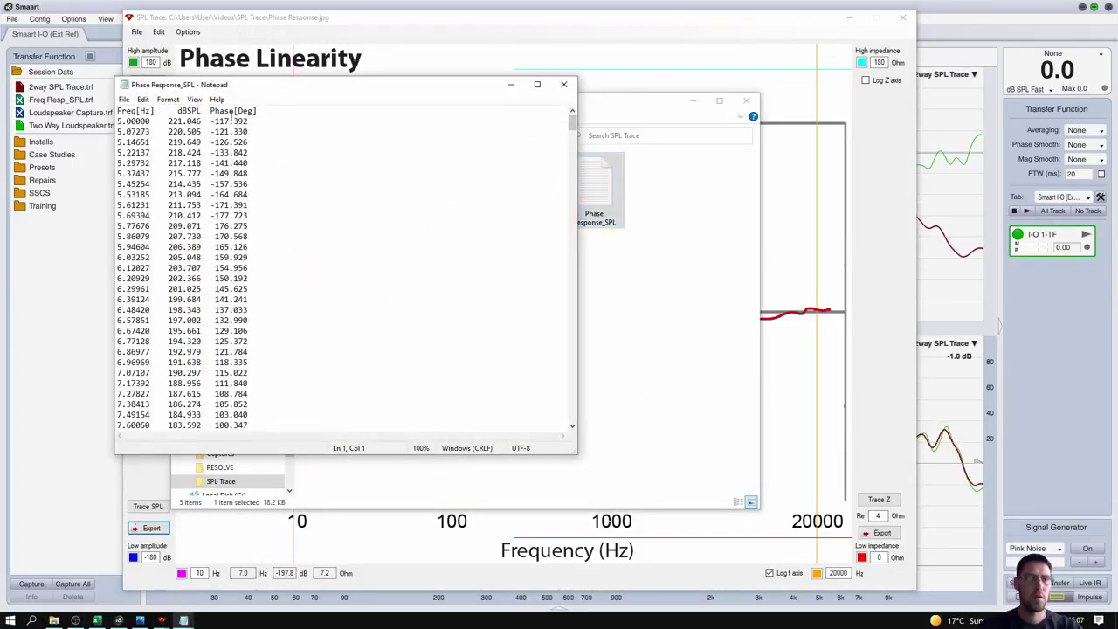
pyautogui.press('Down')
pyautogui.press('End')
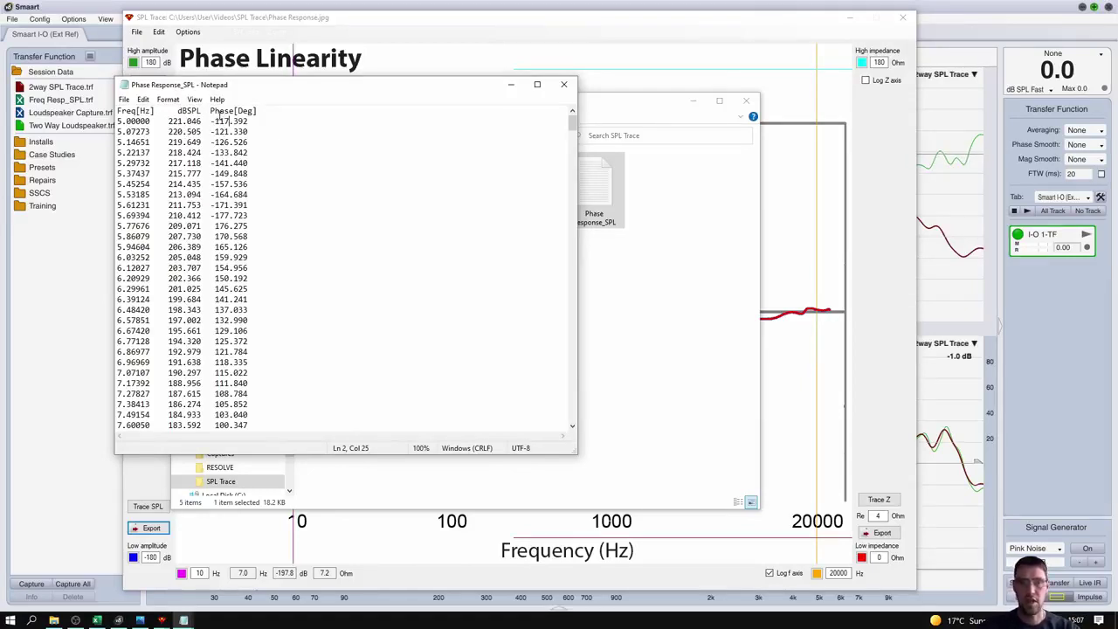
# - Copy the 621 raw SPL points from VituixCAD's Edit menu
pyautogui.click(594, 64)
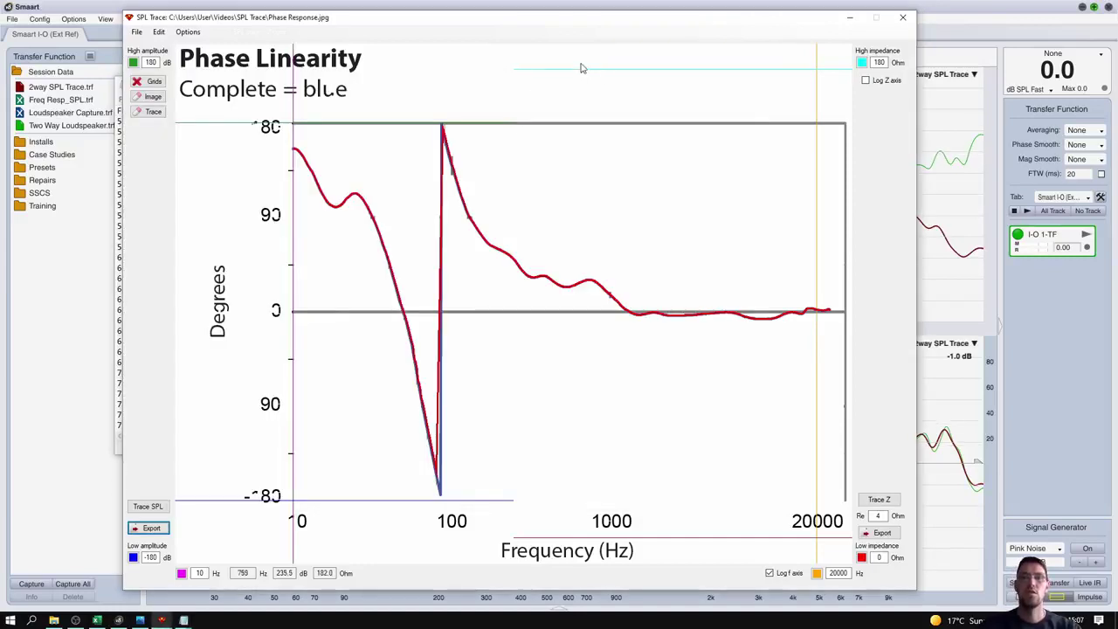
pyautogui.click(161, 32)
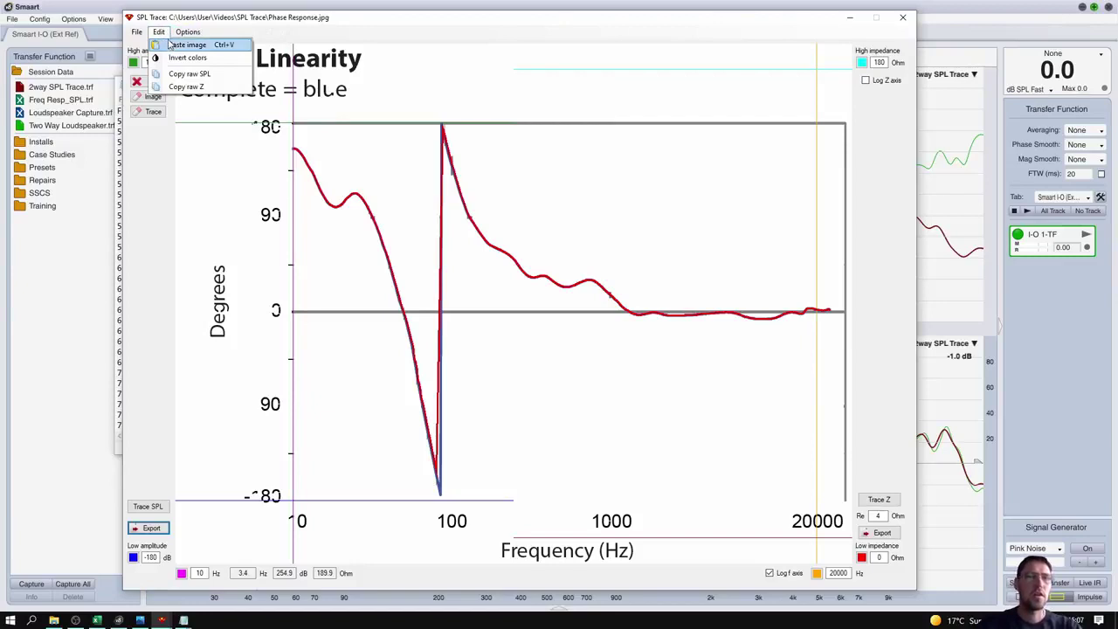
pyautogui.click(206, 76)
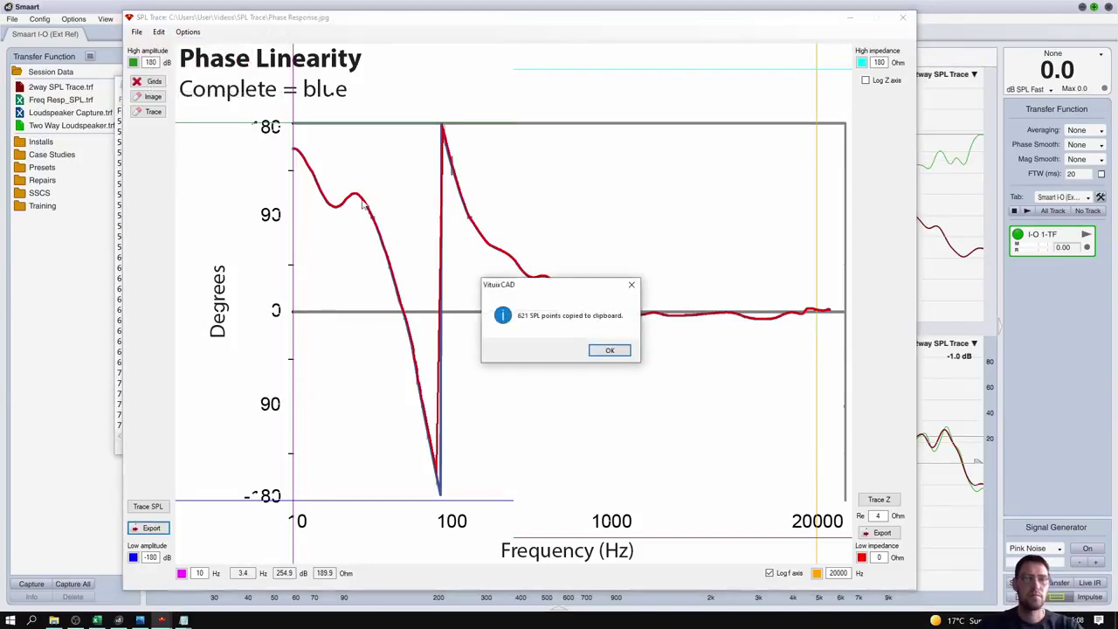
pyautogui.click(610, 350)
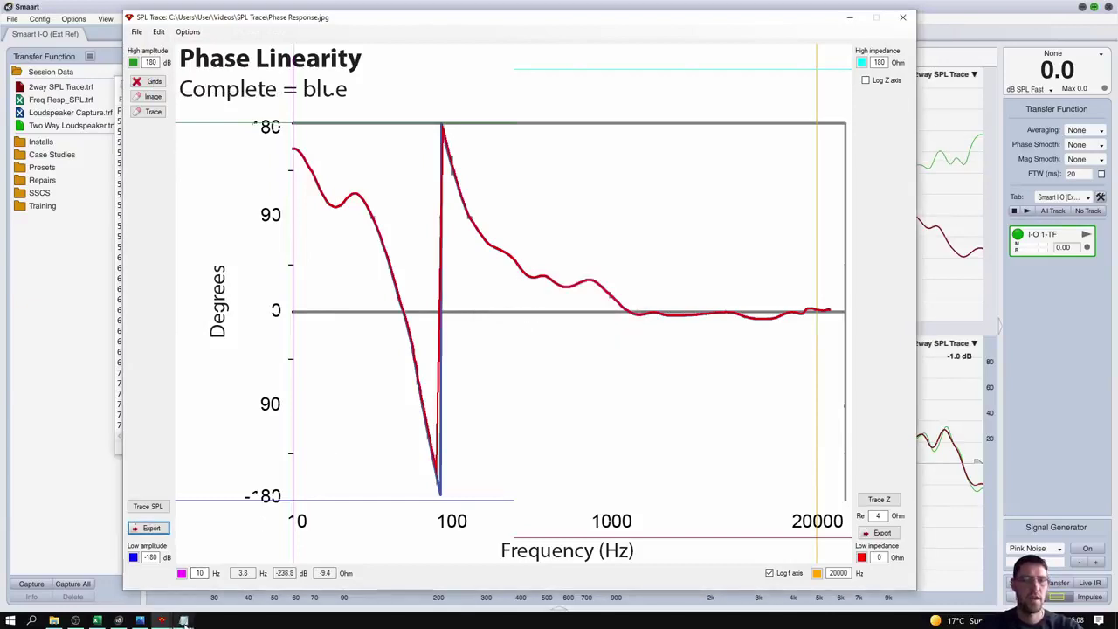
# - Replace Phase Response_SPL's text in Notepad with the copied points and select them
pyautogui.moveTo(183, 621)
pyautogui.click(250, 612)
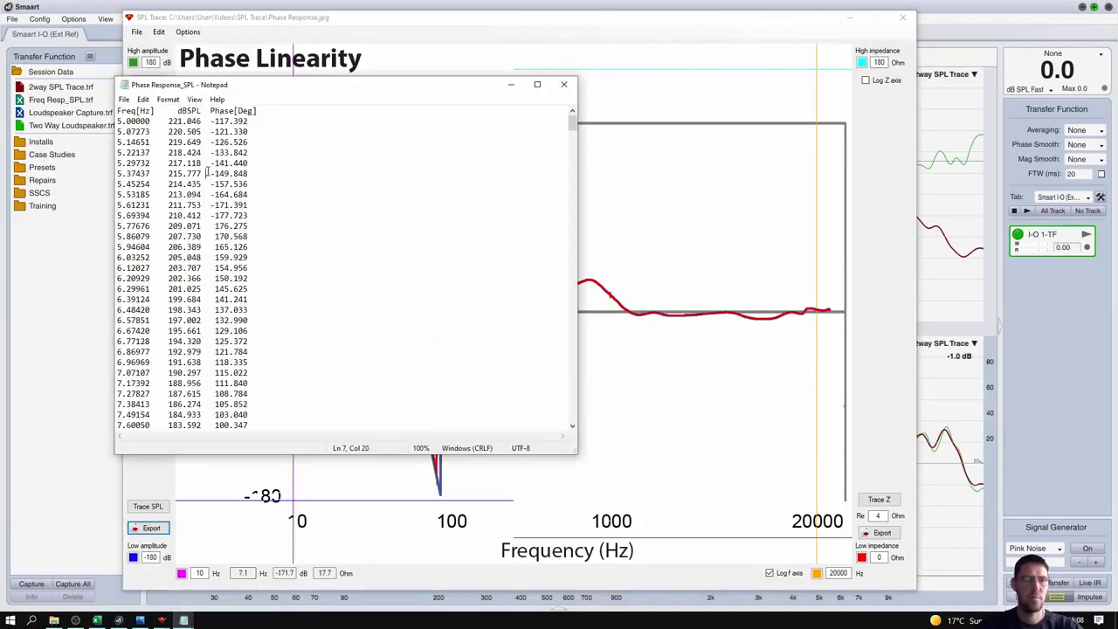
pyautogui.hotkey('ctrl', 'a')
pyautogui.hotkey('ctrl', 'v')
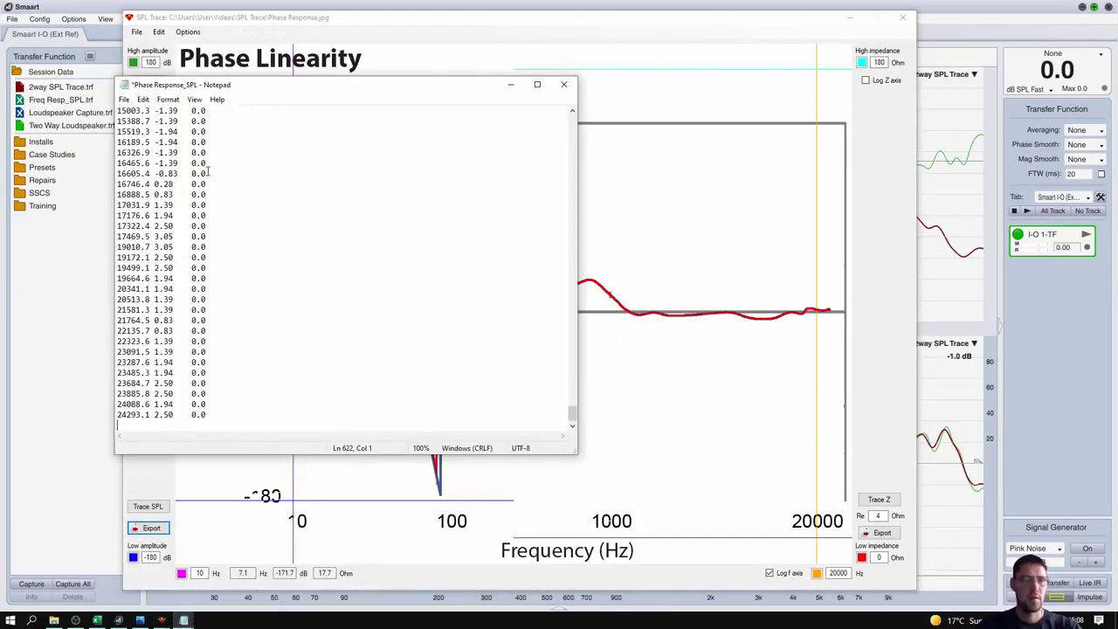
pyautogui.scroll(10, 202, 235)
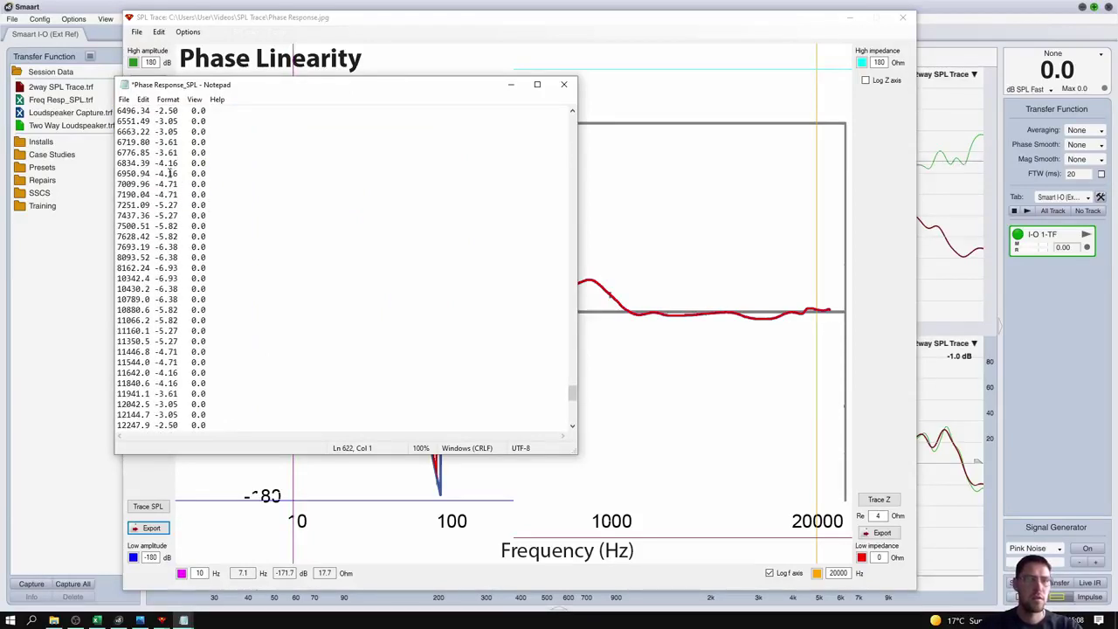
pyautogui.hotkey('ctrl', 'a')
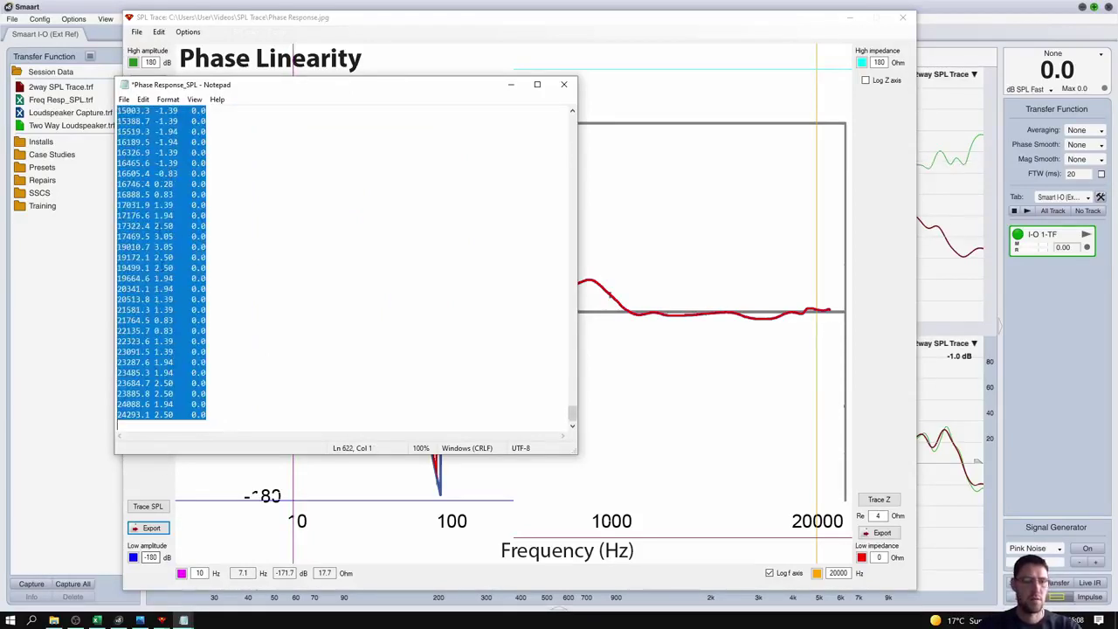
# - Clear the Excel sheet, paste the SPL data and autofit column A
pyautogui.click(97, 620)
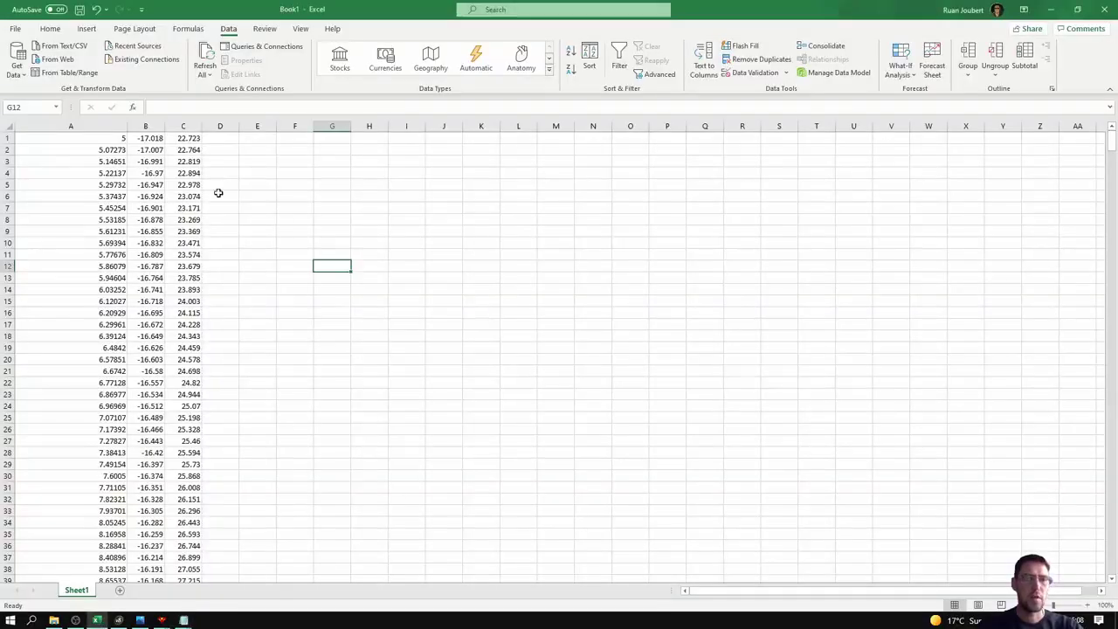
pyautogui.click(8, 128)
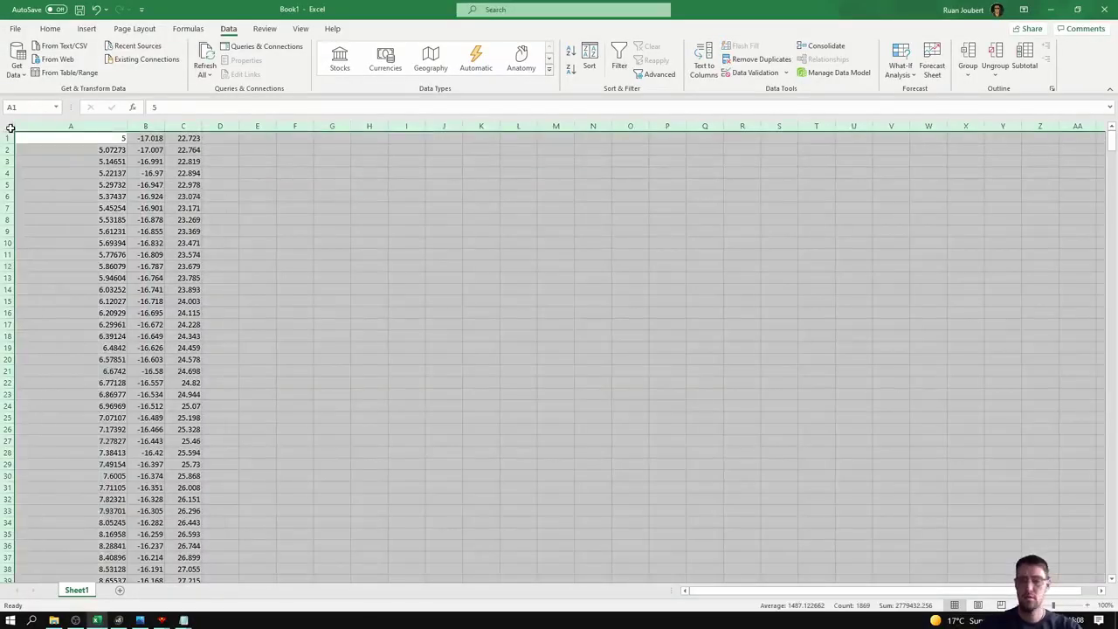
pyautogui.press('Delete')
pyautogui.hotkey('ctrl', 'v')
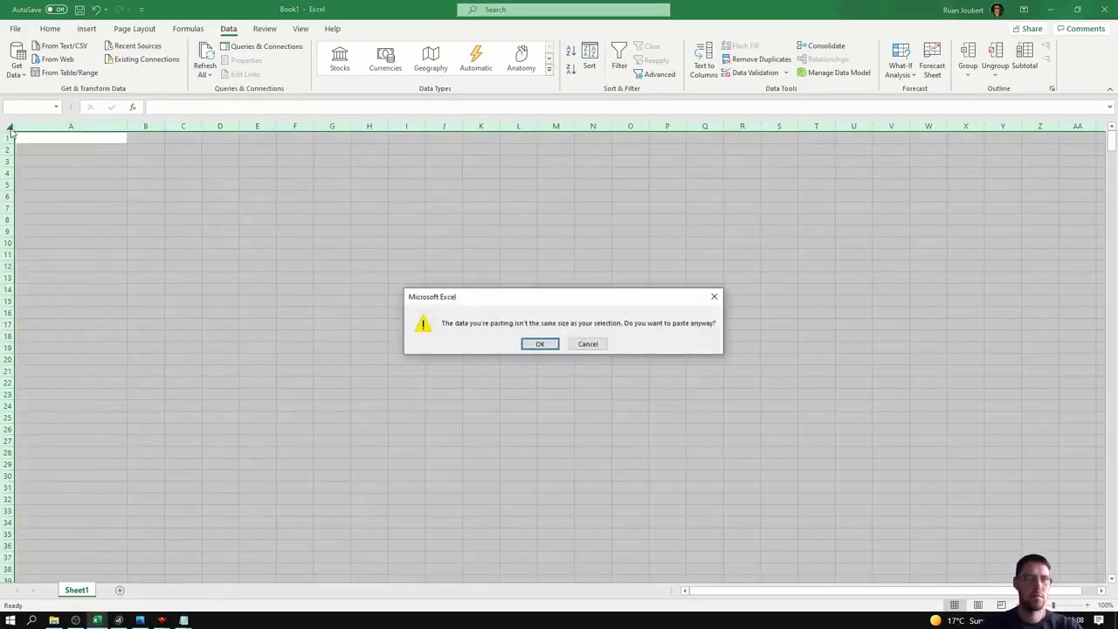
pyautogui.click(537, 344)
pyautogui.click(319, 252)
pyautogui.doubleClick(130, 127)
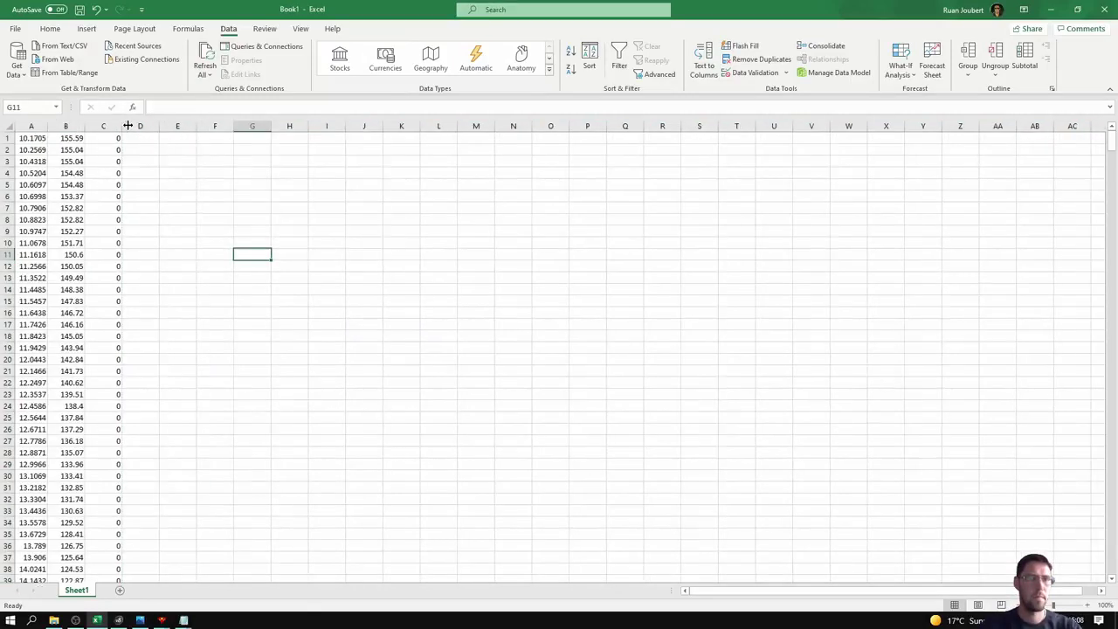
# - Move column C's zeros ahead of column B's values
pyautogui.click(35, 125)
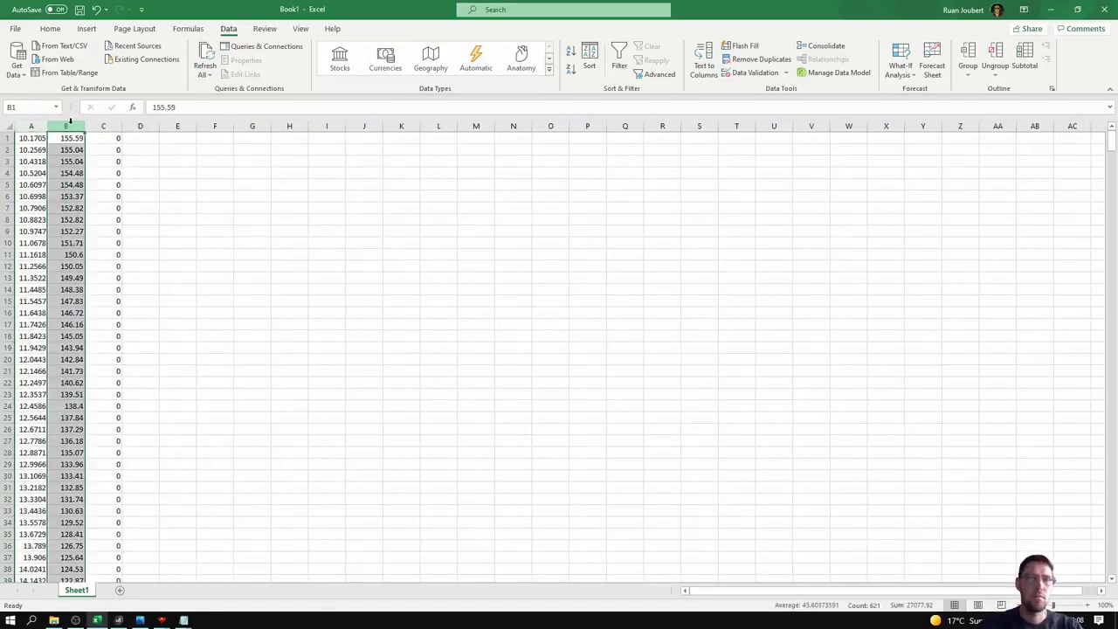
pyautogui.click(112, 126)
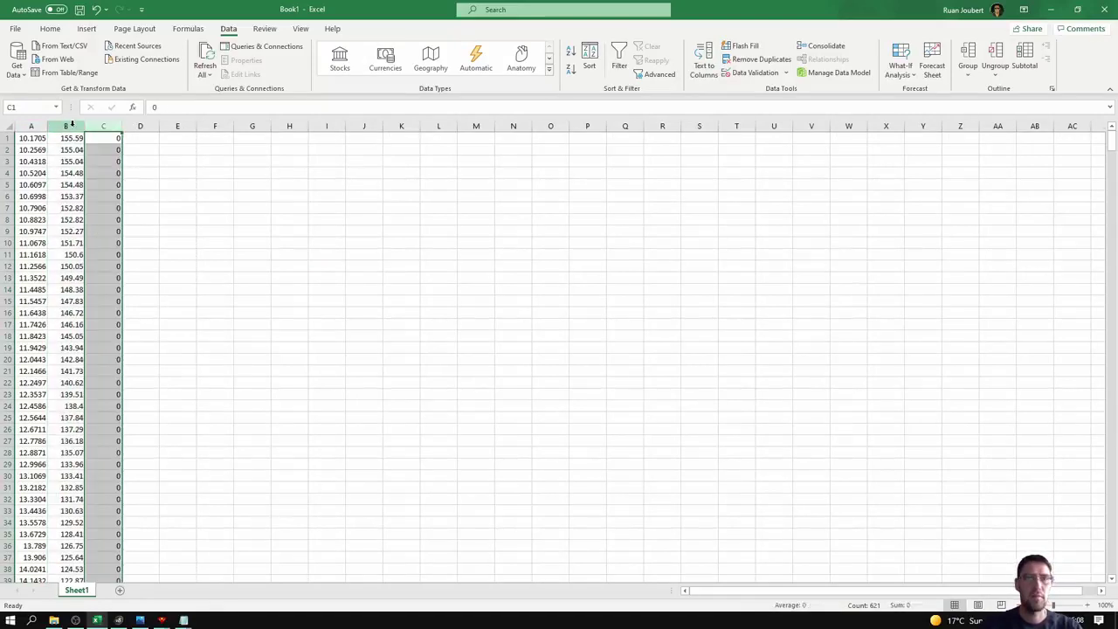
pyautogui.click(70, 126)
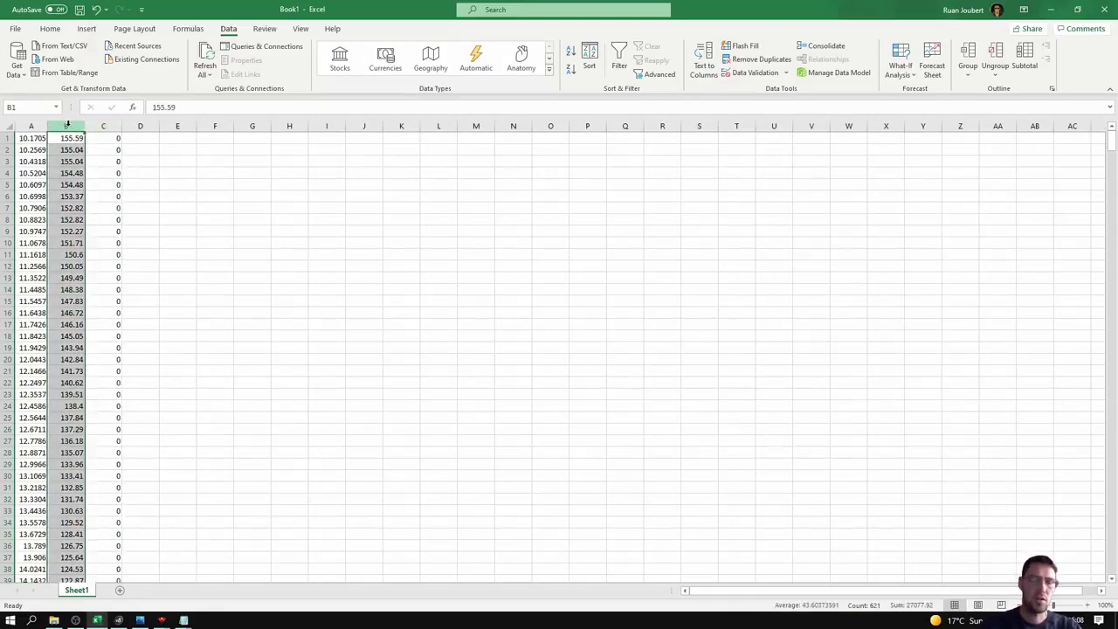
pyautogui.click(104, 125)
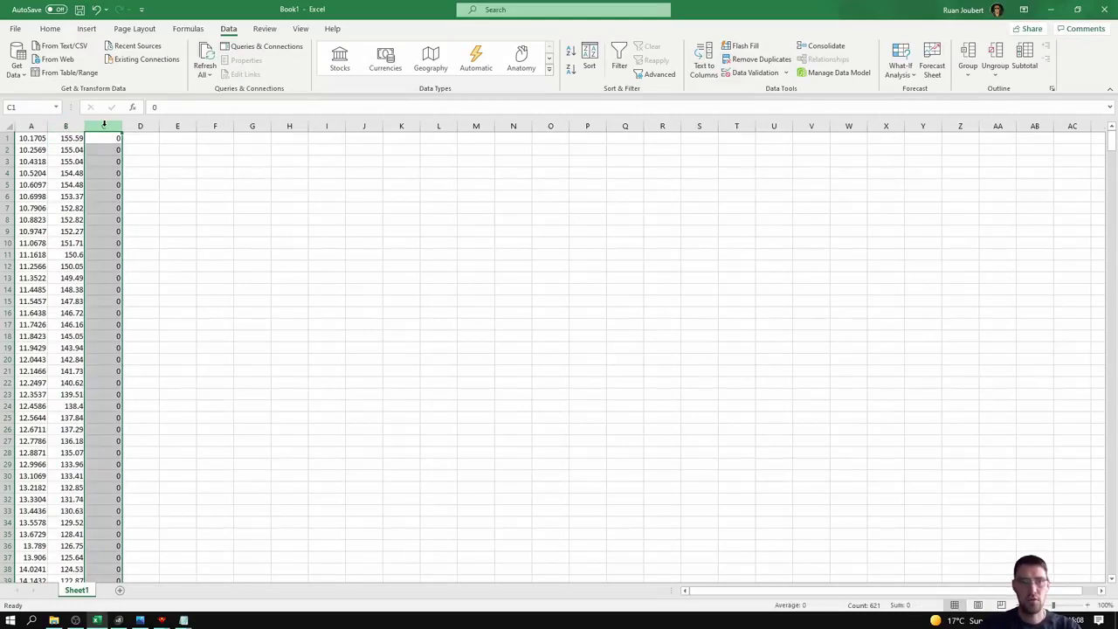
pyautogui.rightClick(104, 126)
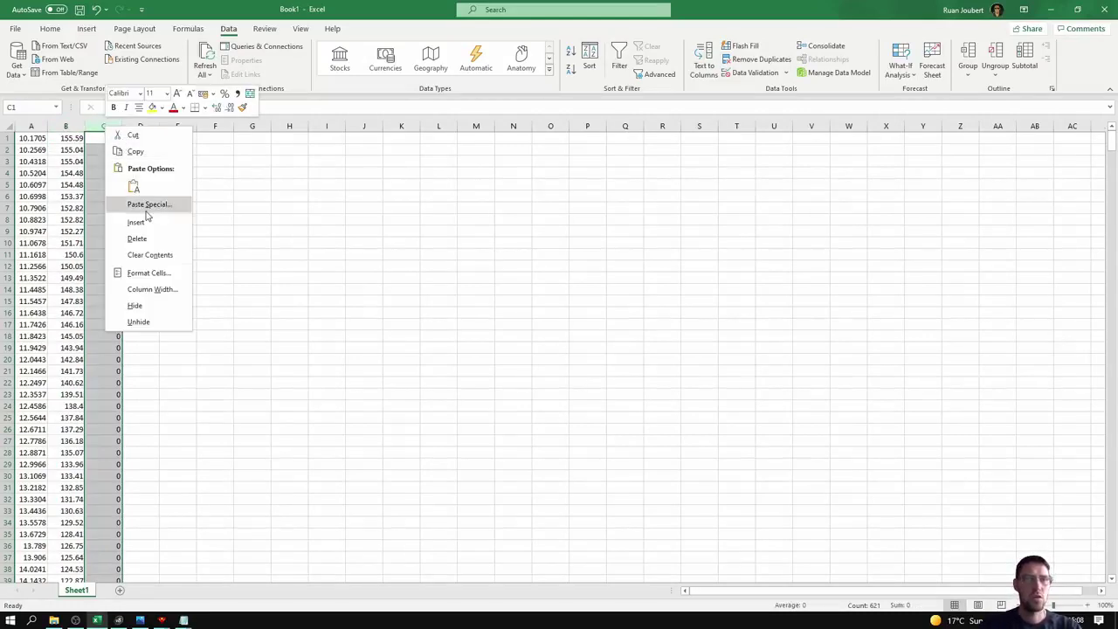
pyautogui.click(132, 136)
pyautogui.click(70, 126)
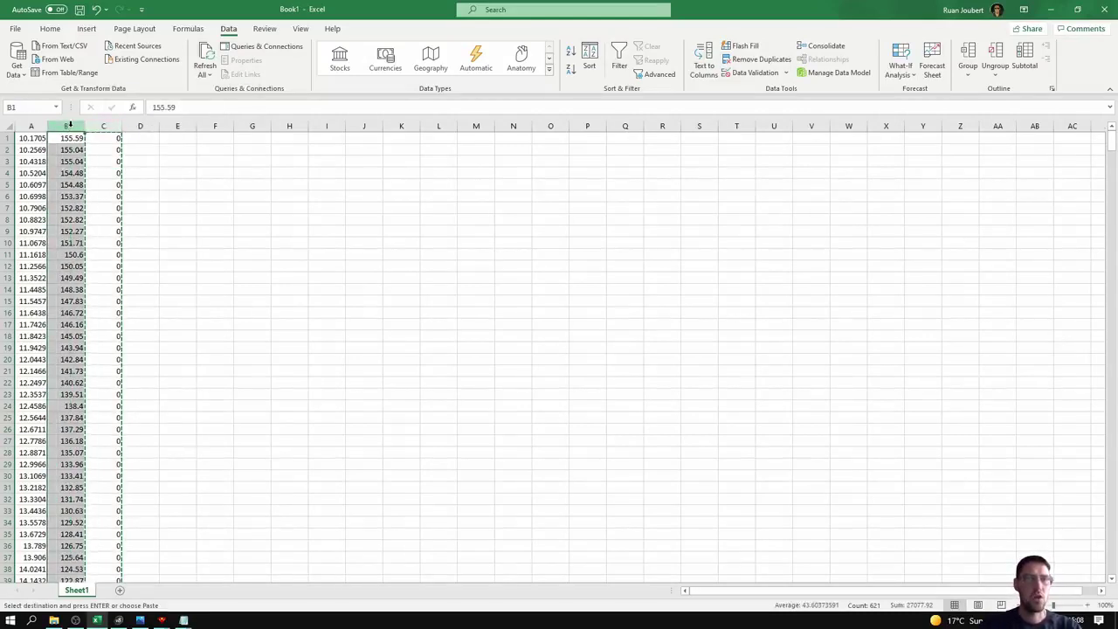
pyautogui.rightClick(71, 128)
pyautogui.click(117, 222)
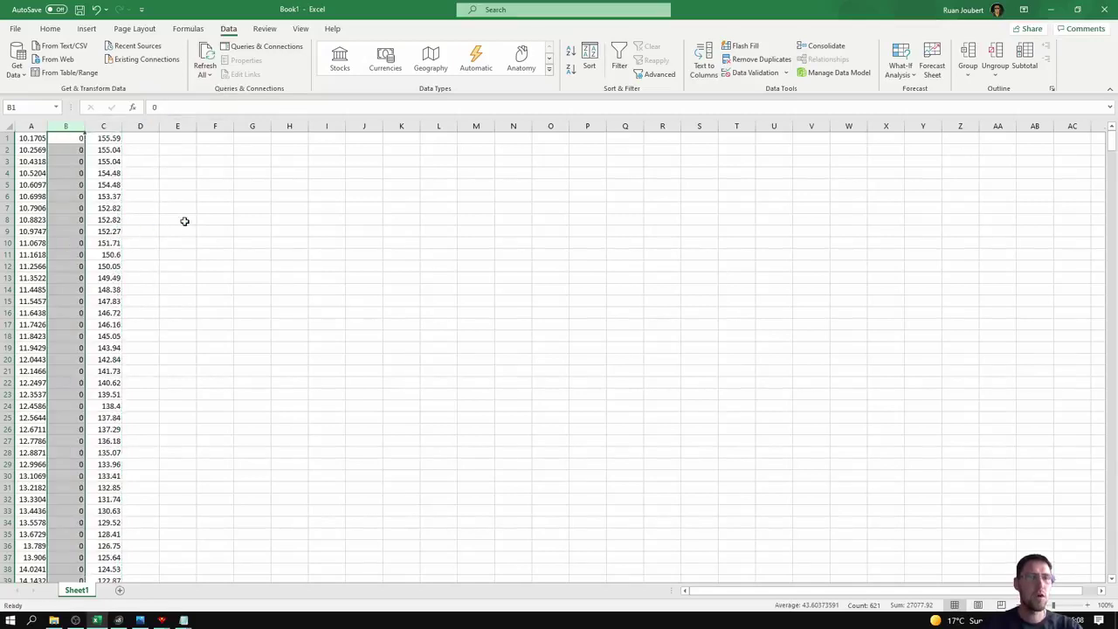
pyautogui.click(205, 219)
# - Check the column ranges, then copy the whole rearranged frequency, zero and phase sheet
pyautogui.hotkey('ctrl', 'Home')
pyautogui.hotkey('ctrl', 'shift', 'Down')
pyautogui.press('Right')
pyautogui.hotkey('ctrl', 'shift', 'Down')
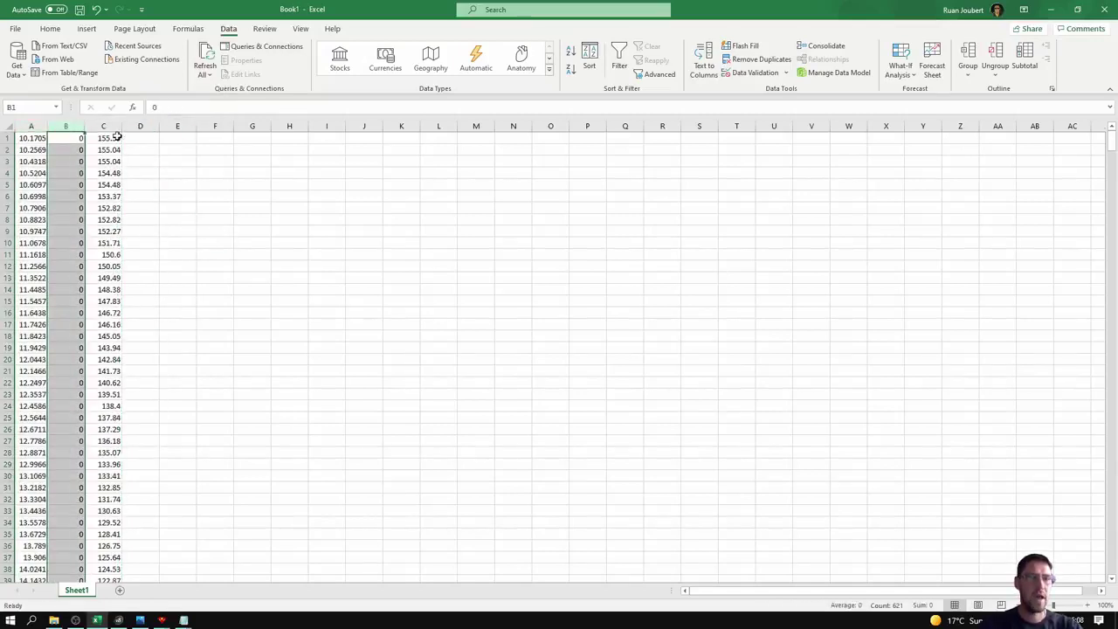
pyautogui.press('Right')
pyautogui.press('Right')
pyautogui.hotkey('ctrl', 'shift', 'Down')
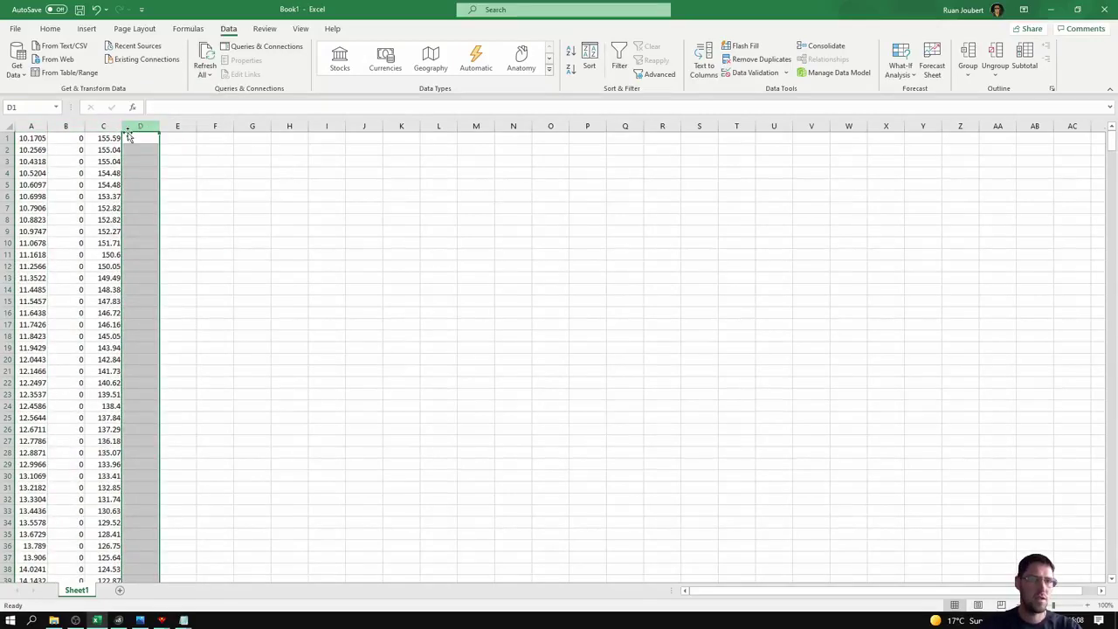
pyautogui.click(72, 127)
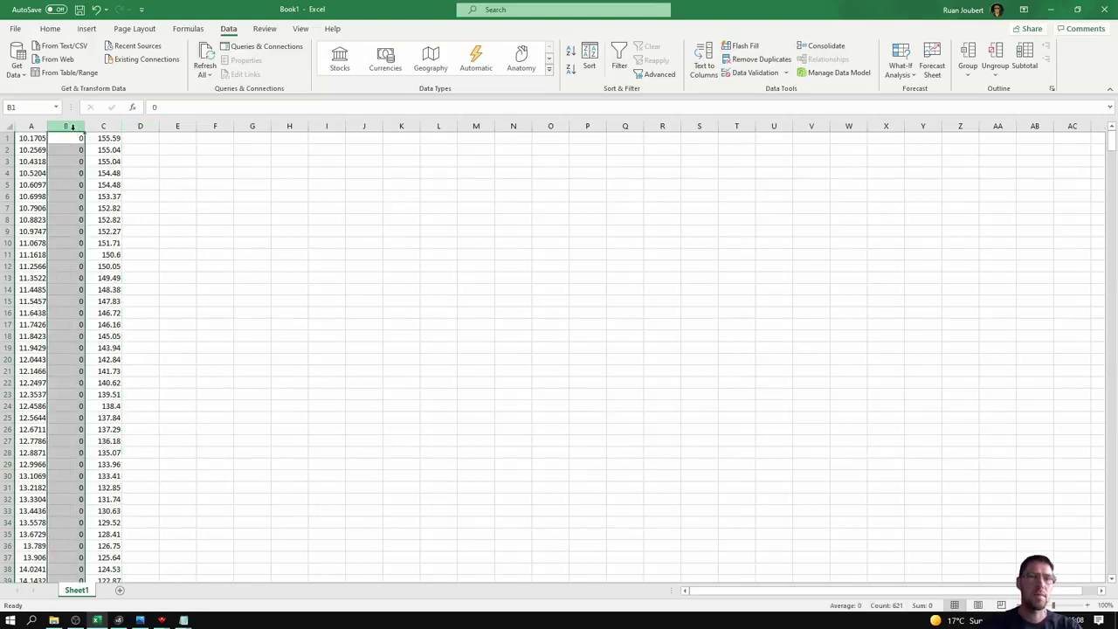
pyautogui.click(66, 173)
pyautogui.click(5, 127)
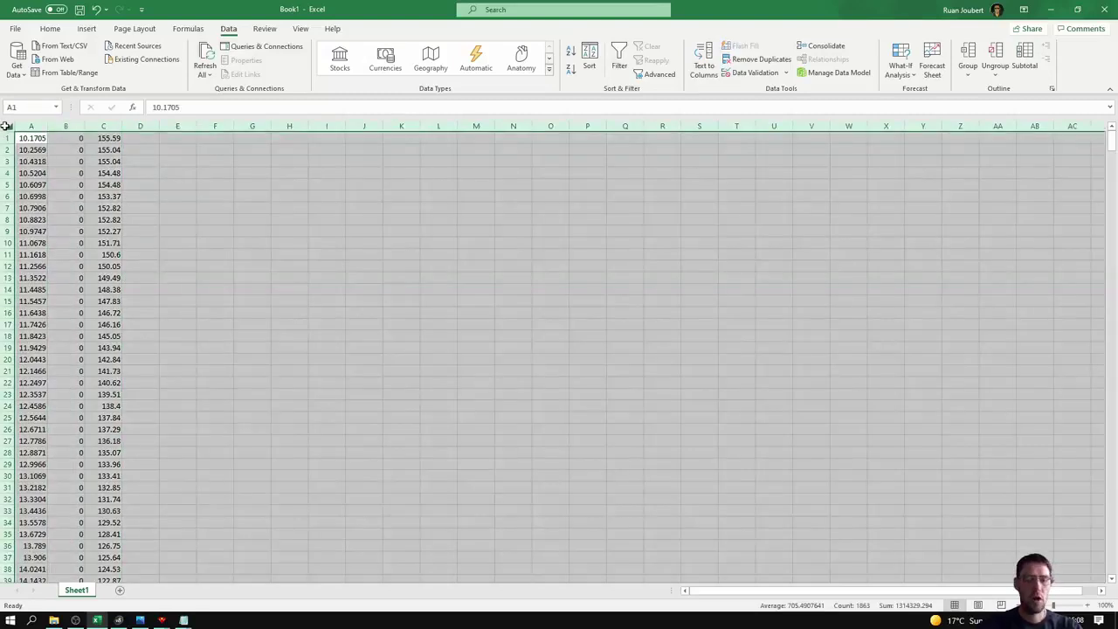
pyautogui.hotkey('ctrl', 'c')
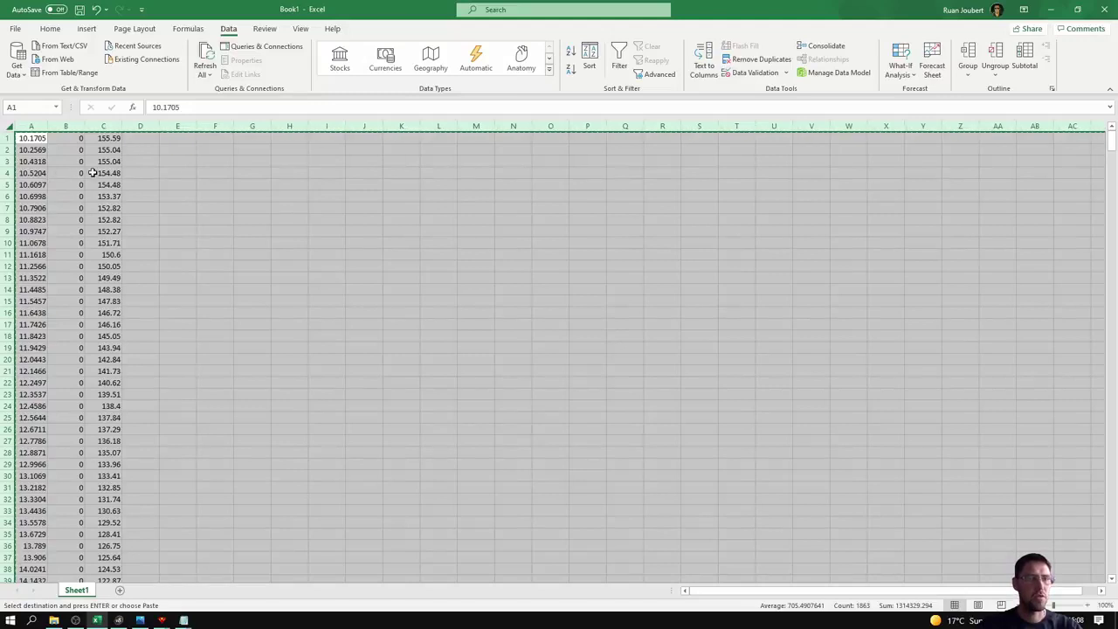
pyautogui.click(102, 181)
pyautogui.click(109, 124)
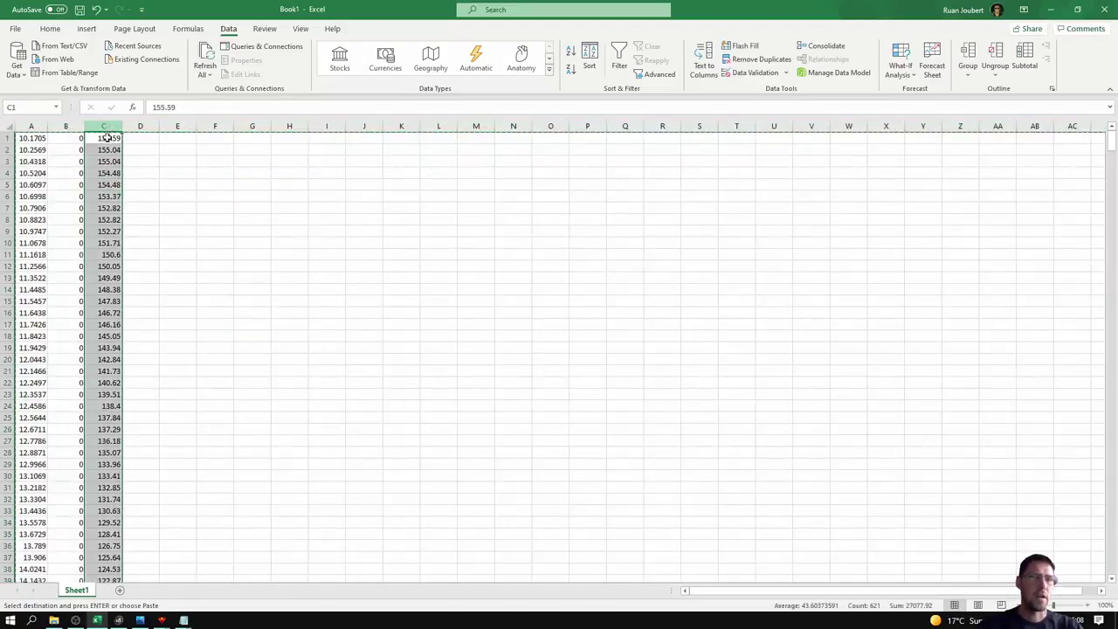
pyautogui.click(153, 210)
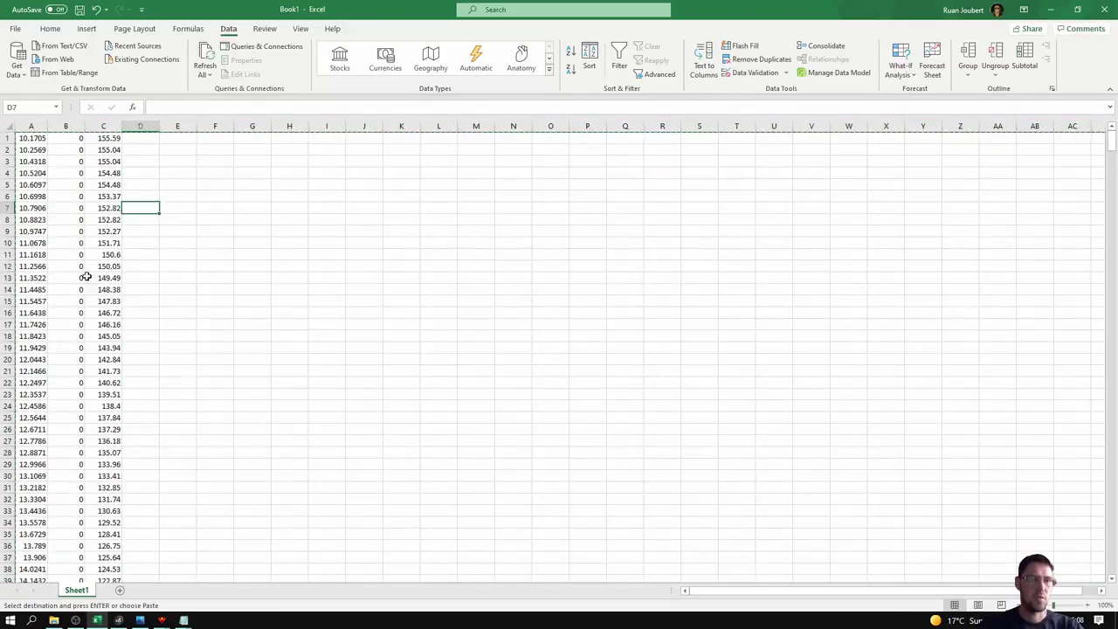
# - Replace Phase Response_SPL's text with the copied frequency, zero and phase columns
pyautogui.moveTo(183, 620)
pyautogui.click(288, 559)
pyautogui.click(148, 205)
pyautogui.hotkey('ctrl', 'a')
pyautogui.hotkey('ctrl', 'v')
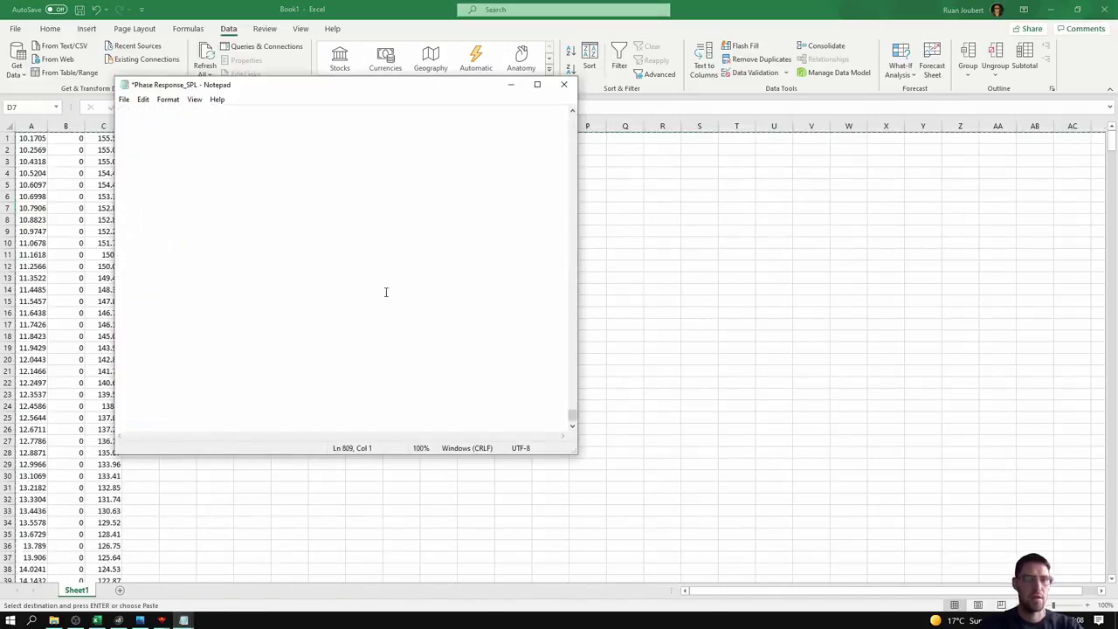
pyautogui.moveTo(572, 416); pyautogui.dragTo(570, 106)
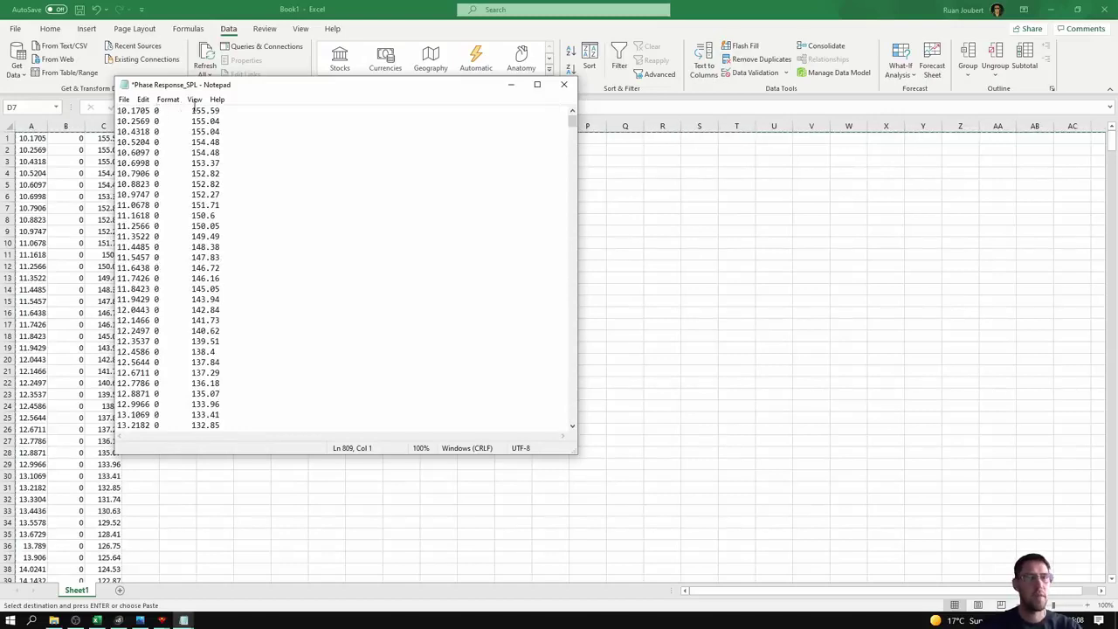
# - Save Phase Response_SPL, close Notepad and return to Smaart
pyautogui.click(125, 99)
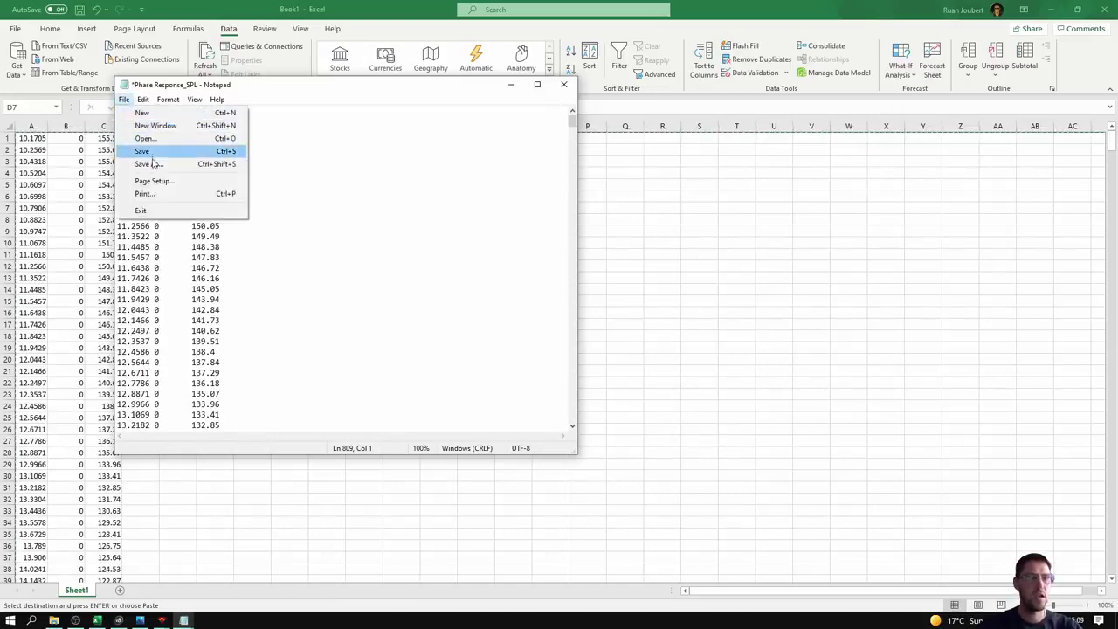
pyautogui.click(156, 153)
pyautogui.hotkey('alt', 'F4')
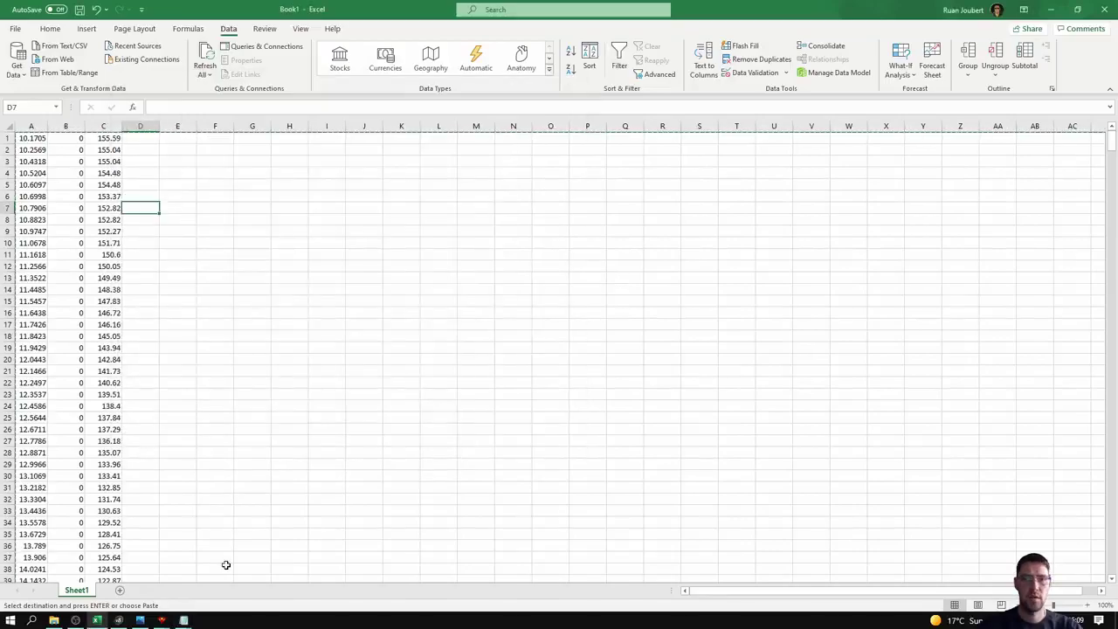
pyautogui.hotkey('alt', 'Tab')
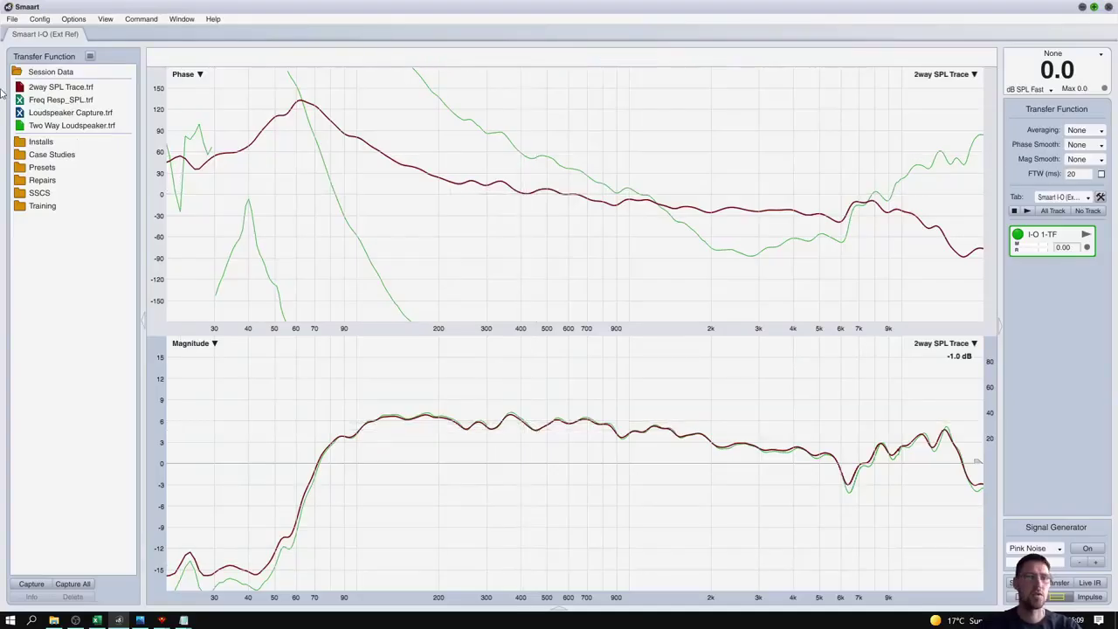
# - Hide the 2way SPL Trace, Two Way Loudspeaker and Loudspeaker Capture traces, leaving Freq Resp_SPL visible
pyautogui.click(20, 88)
pyautogui.click(20, 125)
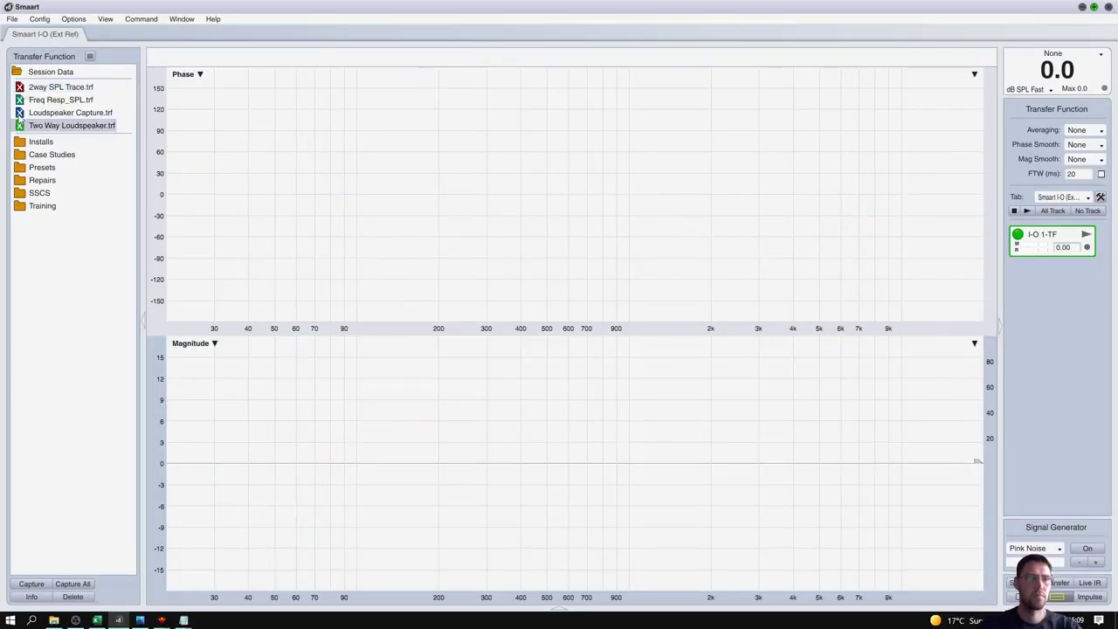
pyautogui.click(20, 113)
pyautogui.click(20, 112)
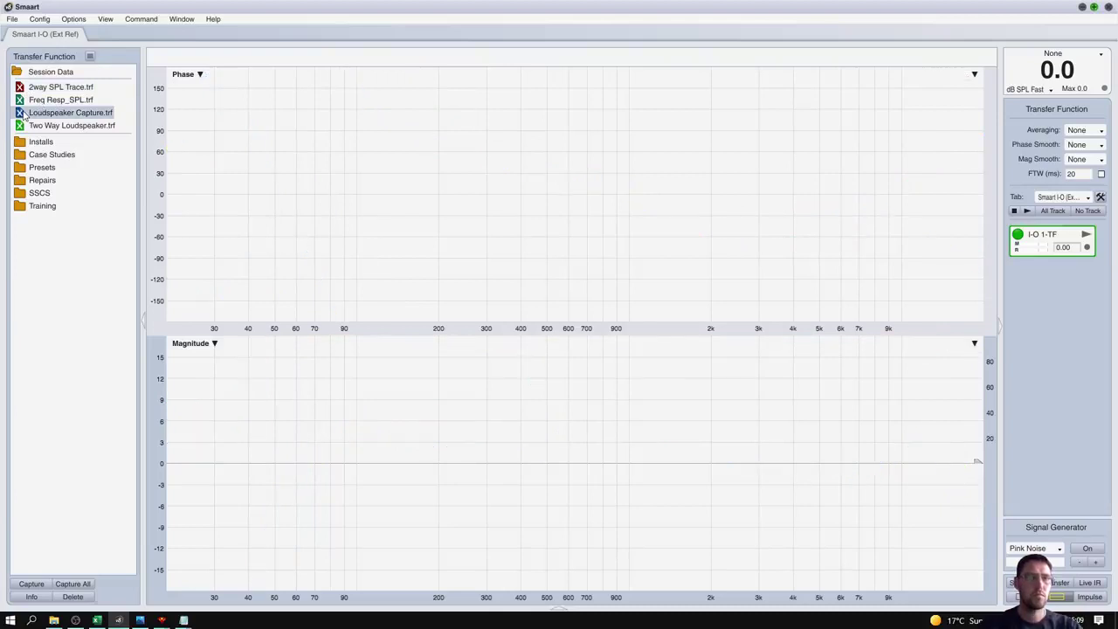
pyautogui.click(21, 100)
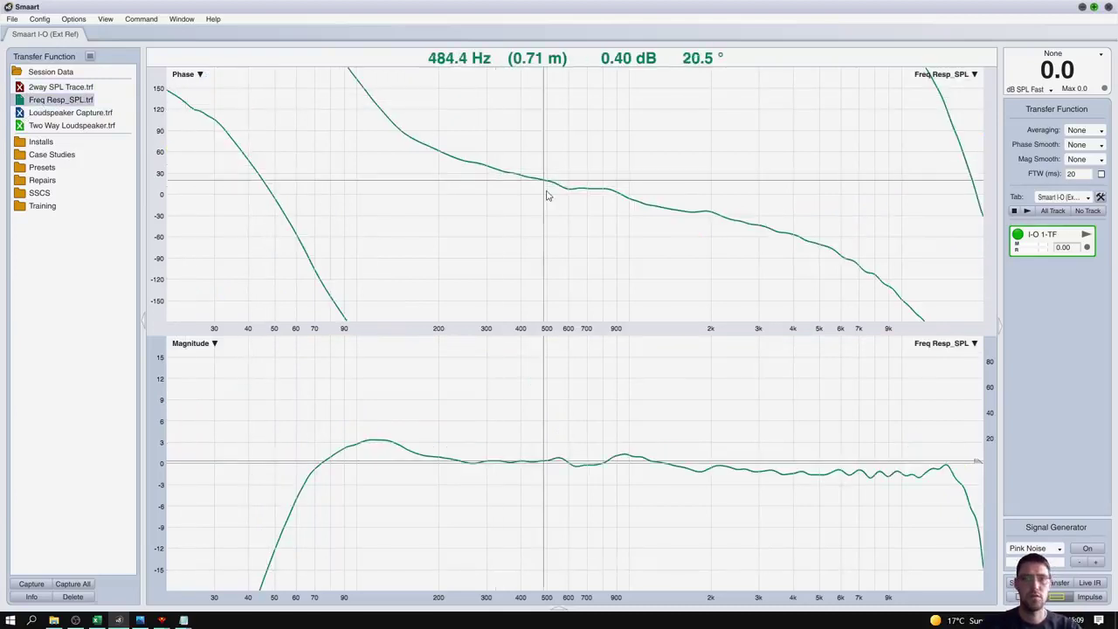
# - Import Phase Response_SPL.txt as a new trace via Import ASCII
pyautogui.click(90, 56)
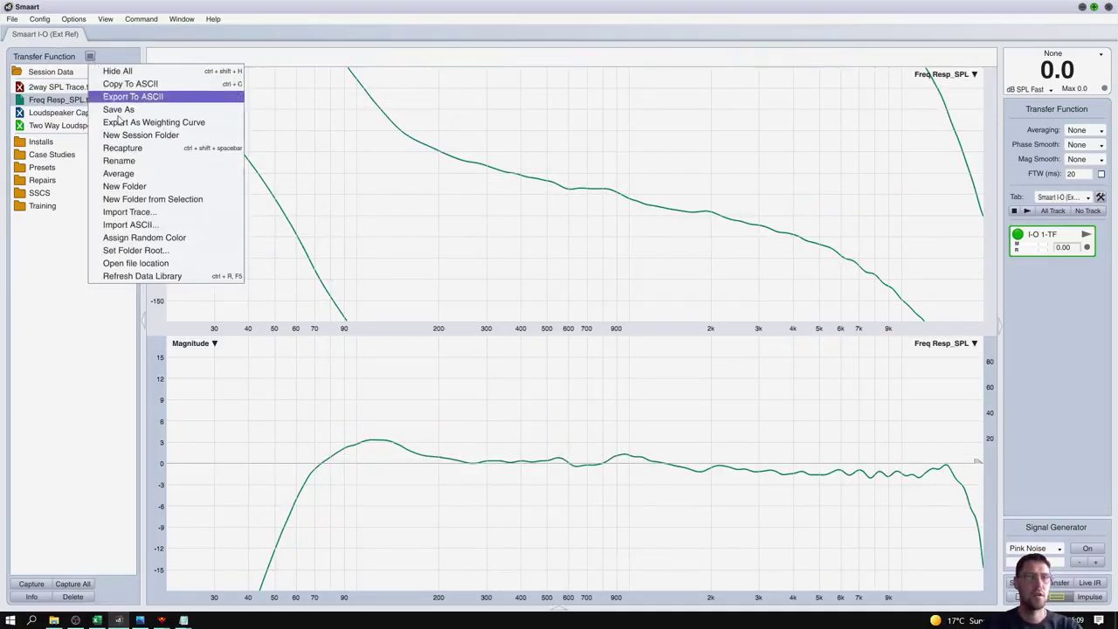
pyautogui.click(164, 225)
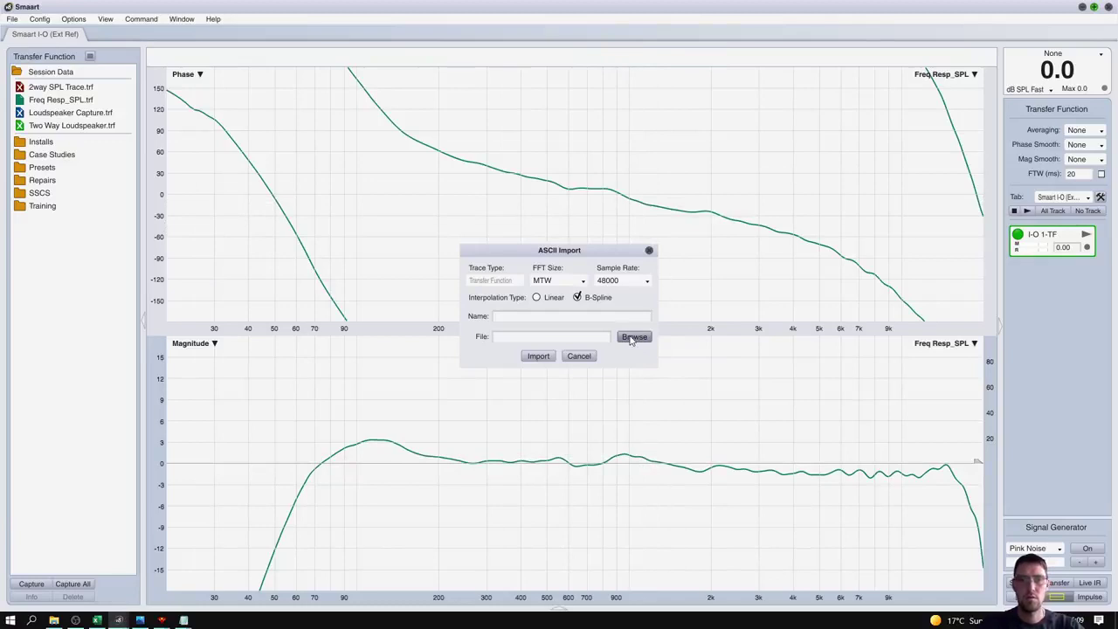
pyautogui.click(633, 339)
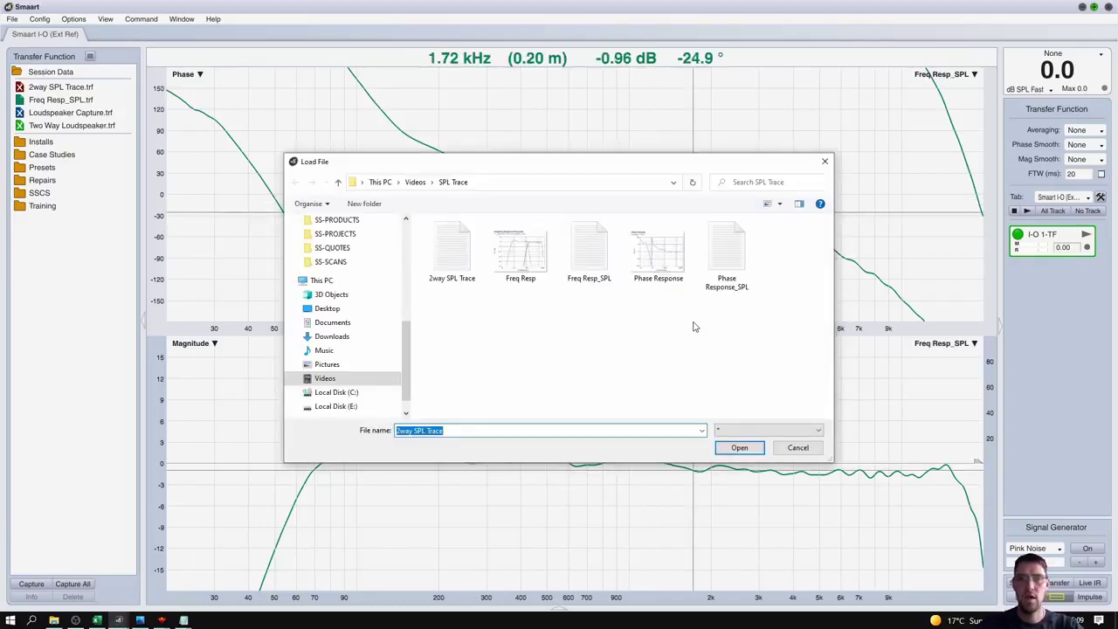
pyautogui.click(727, 256)
pyautogui.click(740, 449)
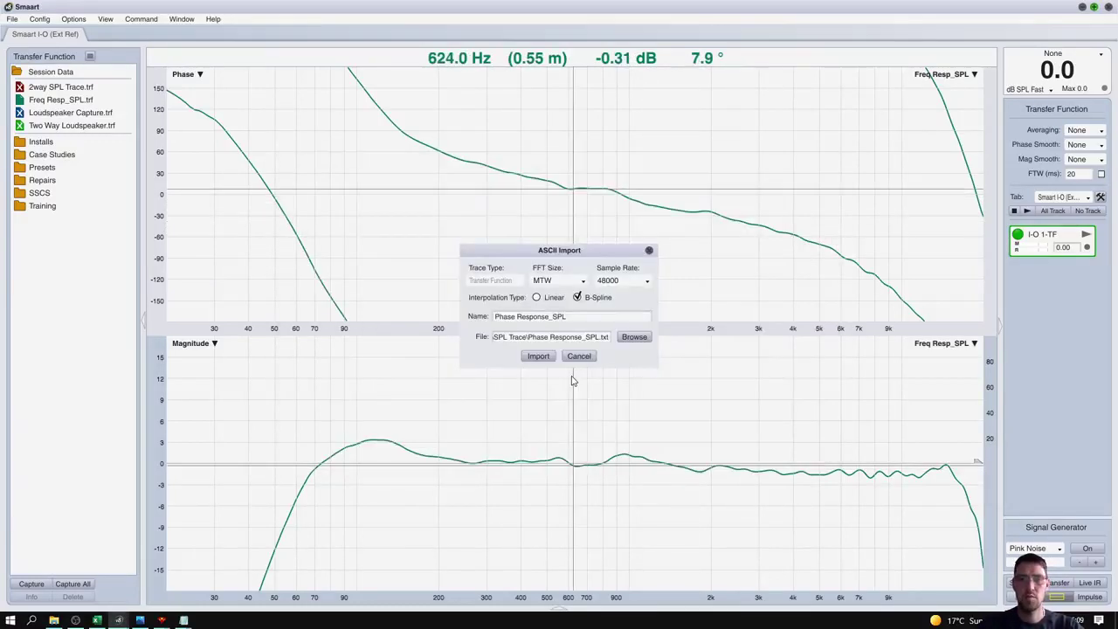
pyautogui.click(538, 357)
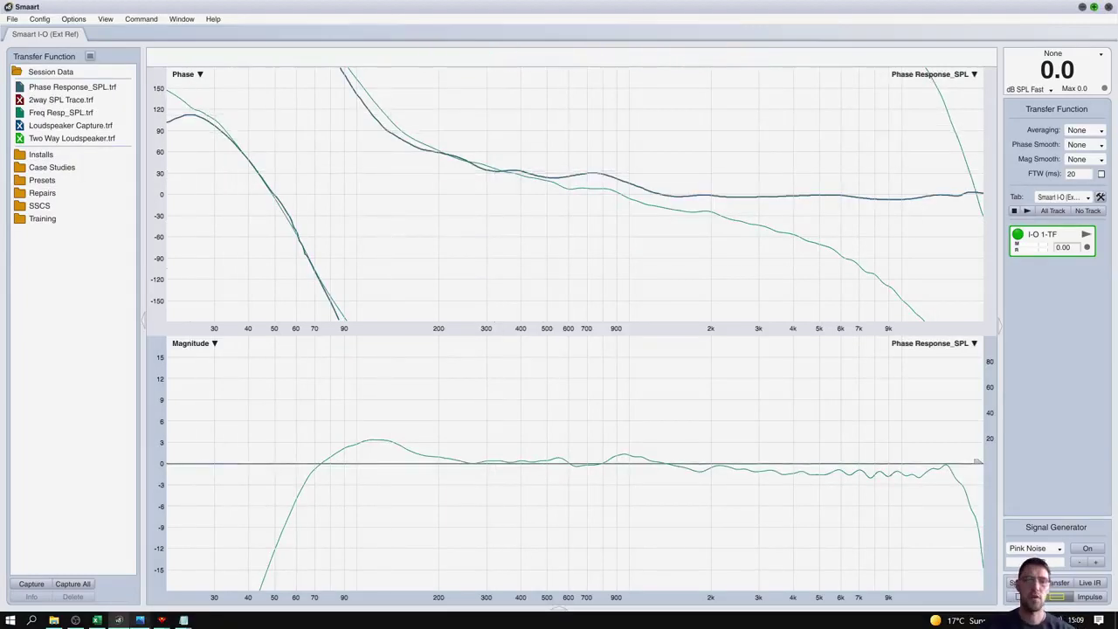
pyautogui.hotkey('alt', 'Tab')
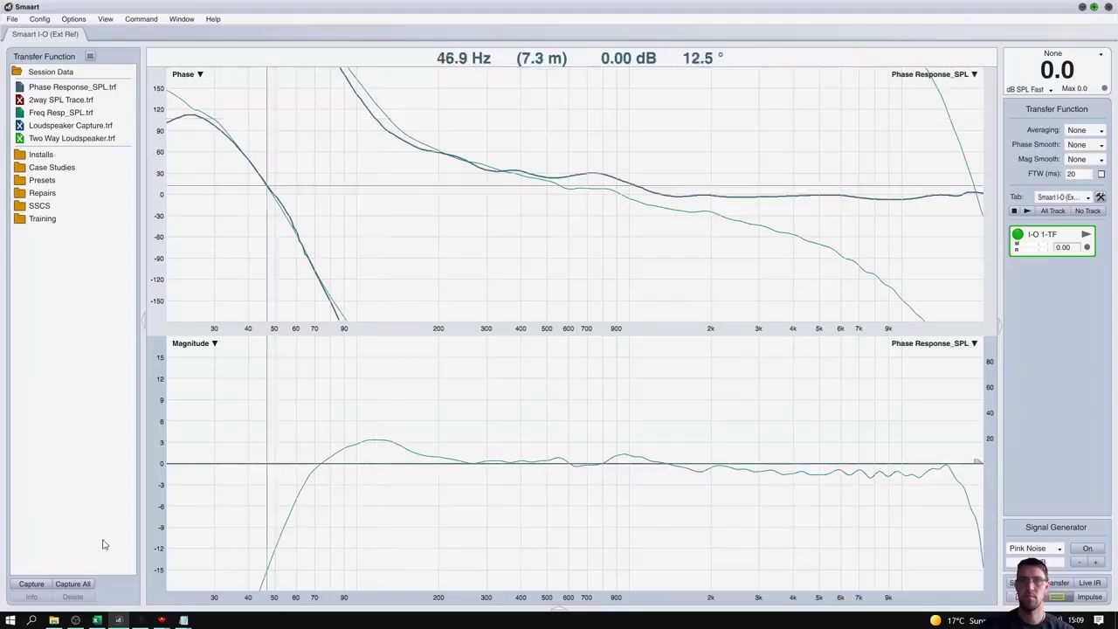
# - Open Phase Response.jpg from the spec-sheet folder, review it, then close Photos and File Explorer
pyautogui.click(1105, 9)
pyautogui.click(53, 621)
pyautogui.doubleClick(533, 187)
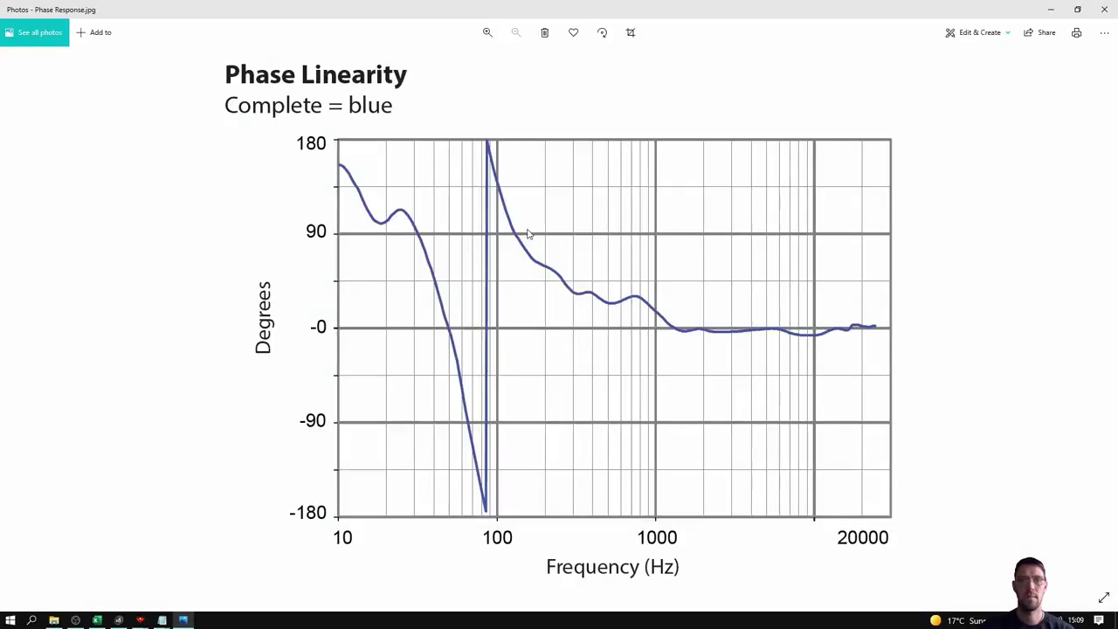
pyautogui.click(1104, 8)
pyautogui.click(747, 101)
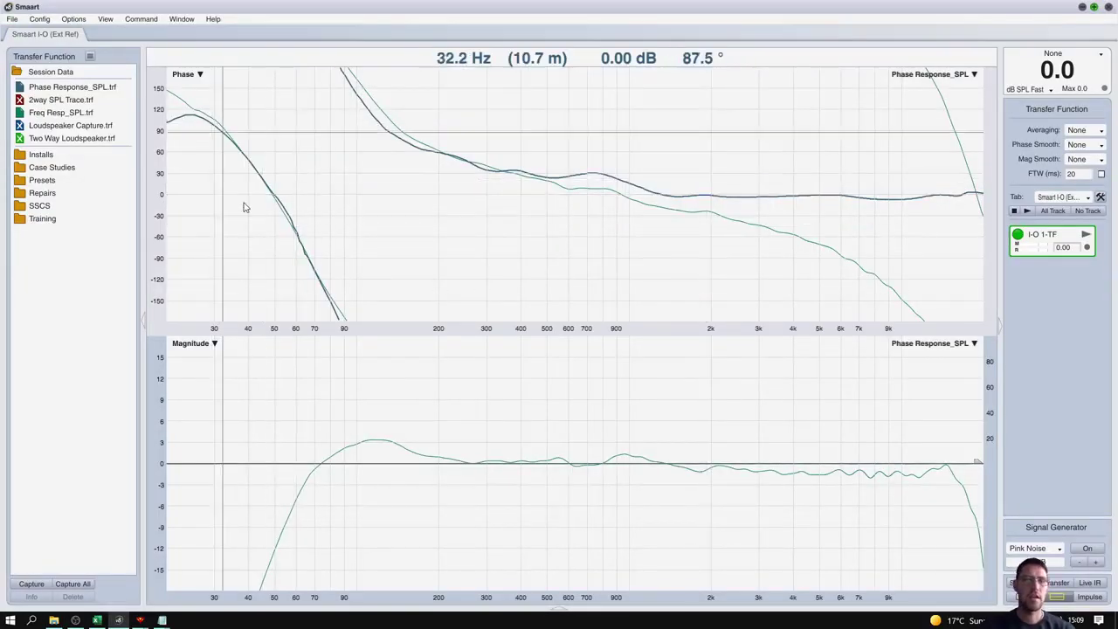
# - Show Loudspeaker Capture instead of Two Way Loudspeaker, with Freq Resp_SPL and Phase Response_SPL brought to front
pyautogui.click(70, 88)
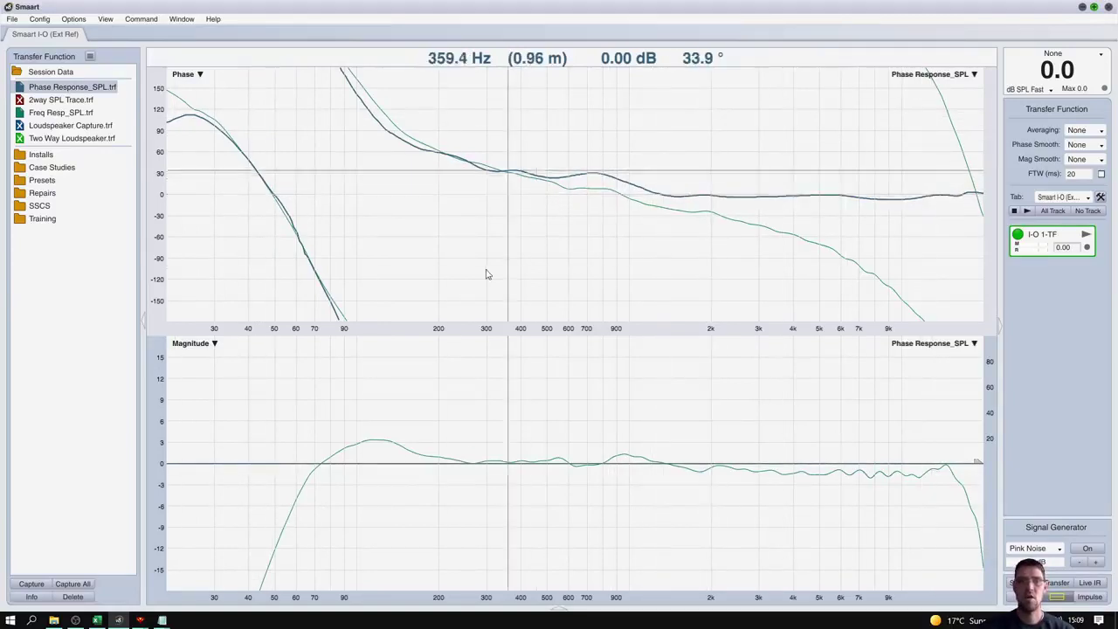
pyautogui.click(48, 112)
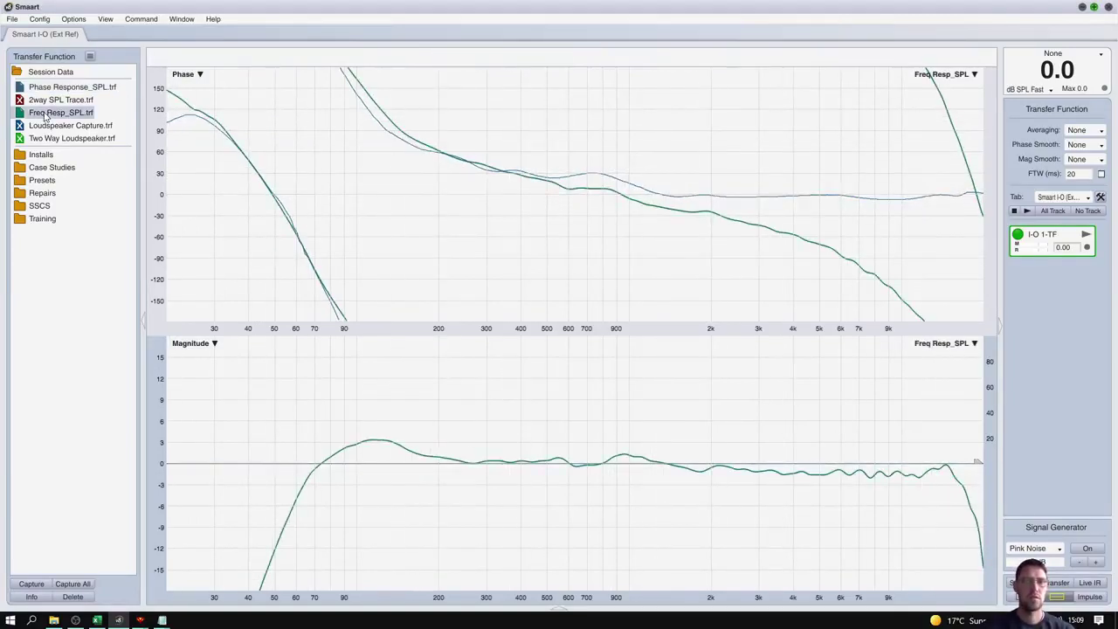
pyautogui.click(24, 139)
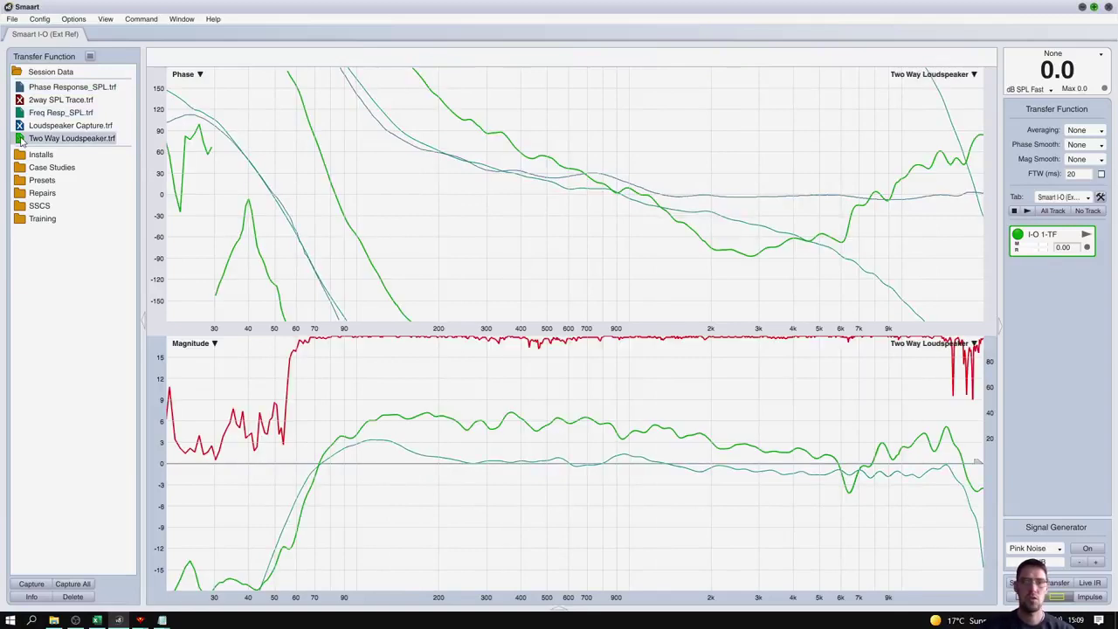
pyautogui.click(20, 138)
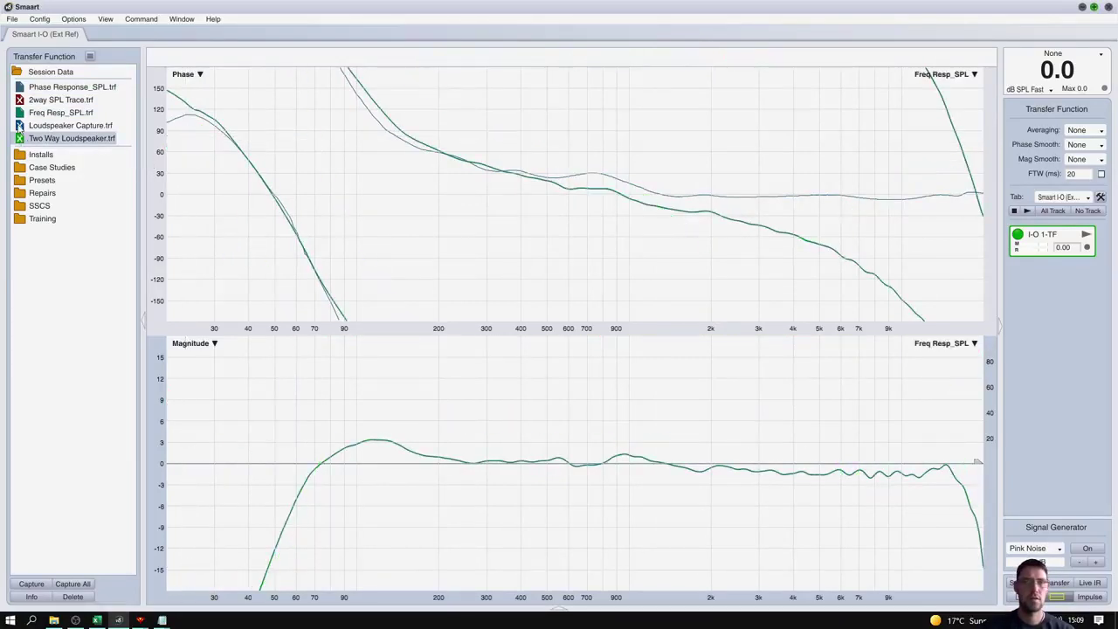
pyautogui.click(19, 126)
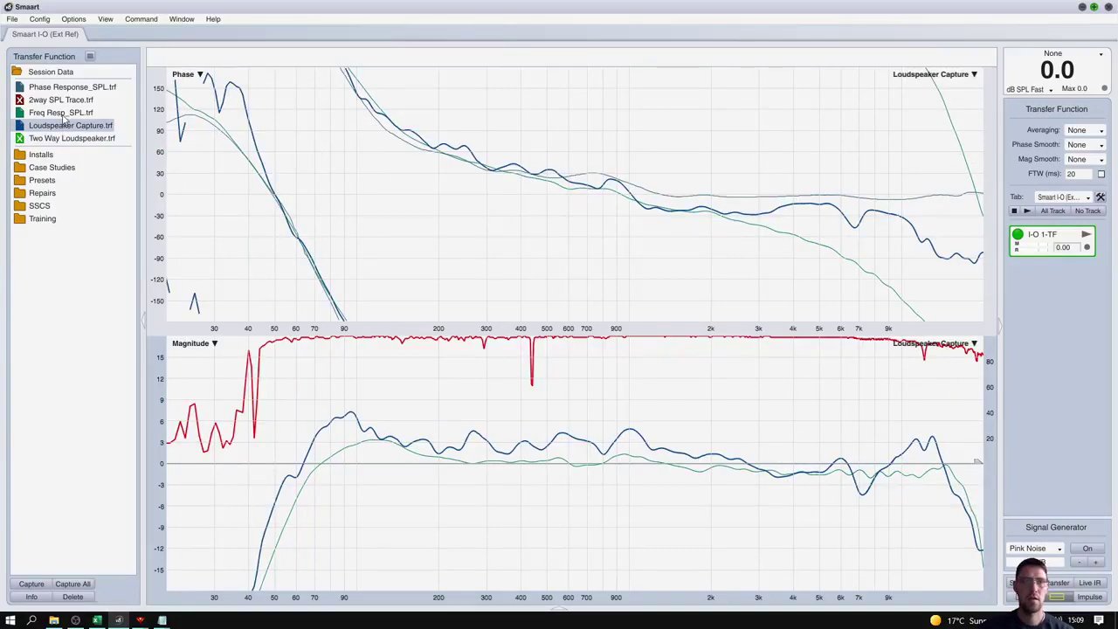
pyautogui.click(61, 114)
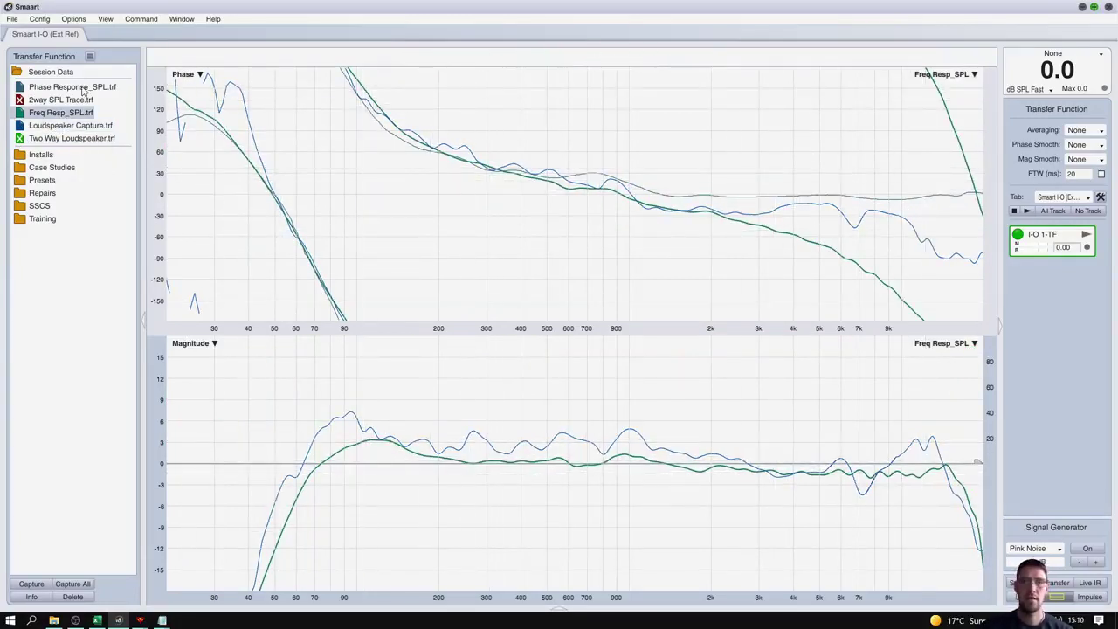
pyautogui.click(84, 91)
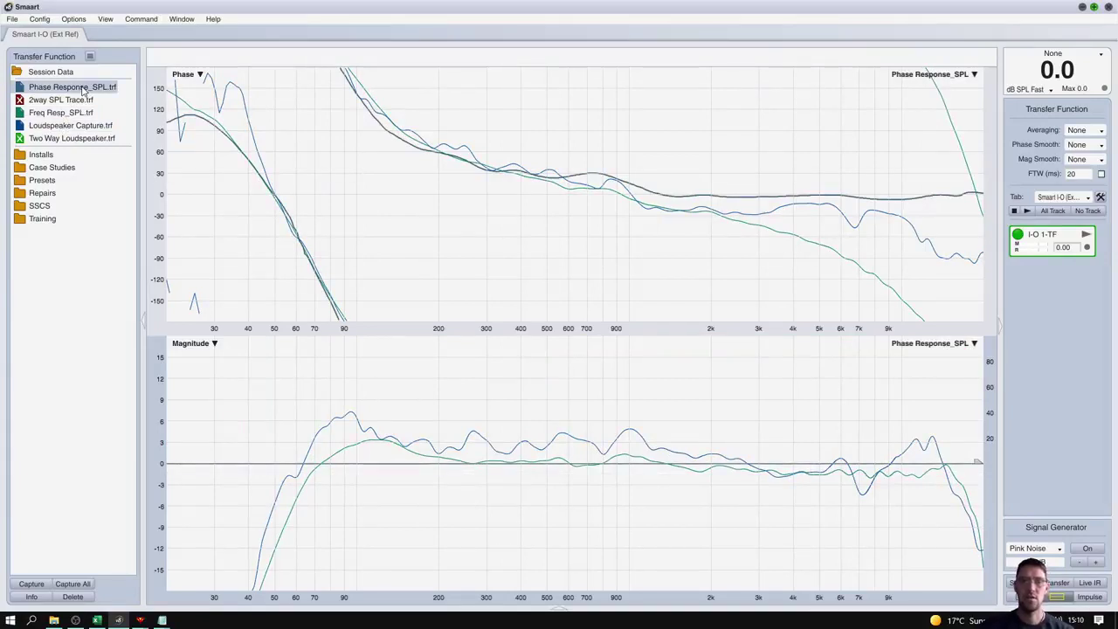